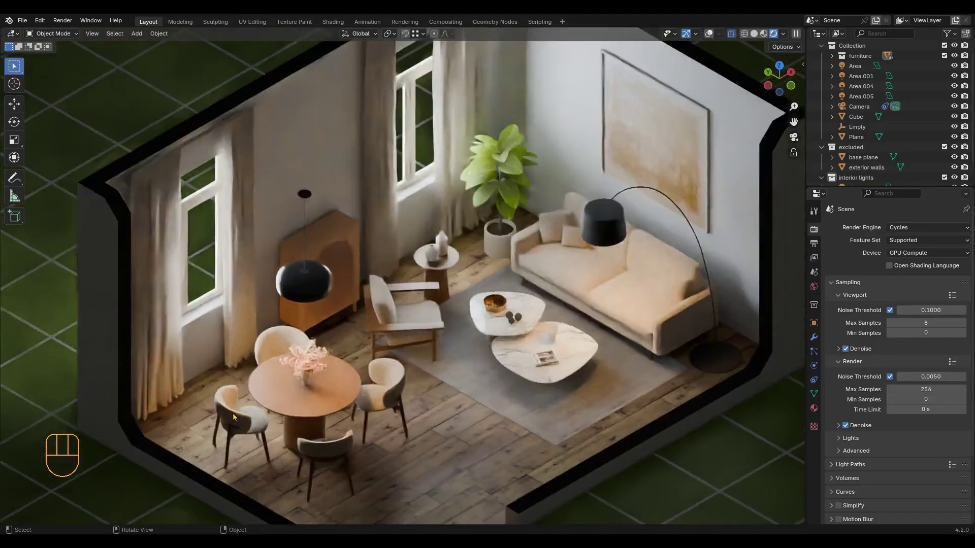
Examine the rendered isometric living room, including the dining area, armchair, coffee tables, sofa, lamps and windows.
scroll(233, 413, up, 5)
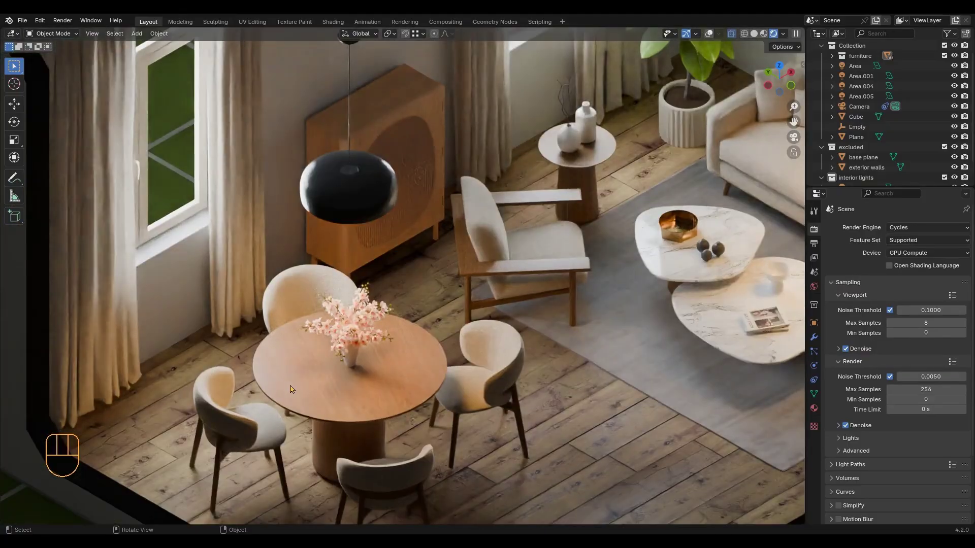
scroll(357, 294, down, 5)
scroll(357, 294, up, 5)
scroll(301, 310, down, 6)
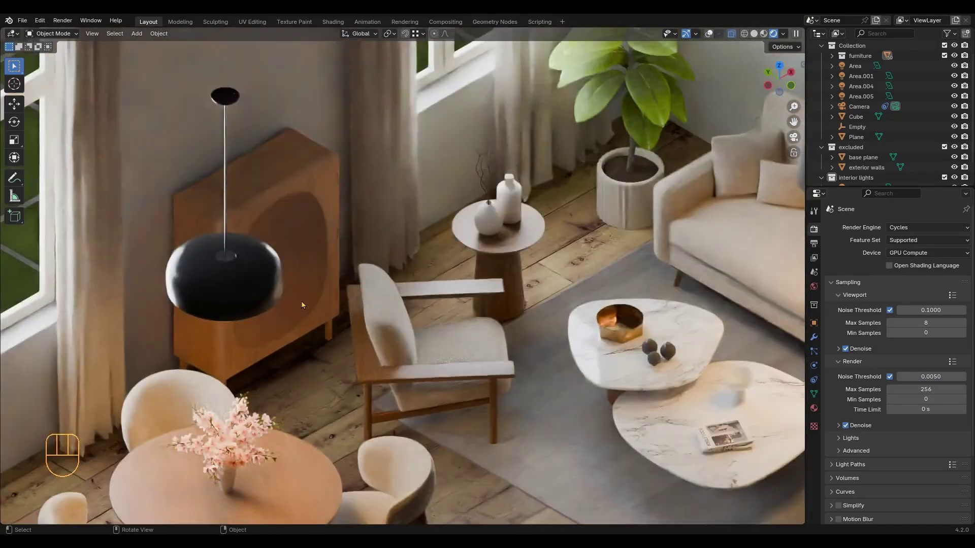
scroll(364, 319, down, 3)
middle_drag(360, 317, 410, 291)
scroll(410, 290, up, 6)
scroll(410, 291, up, 4)
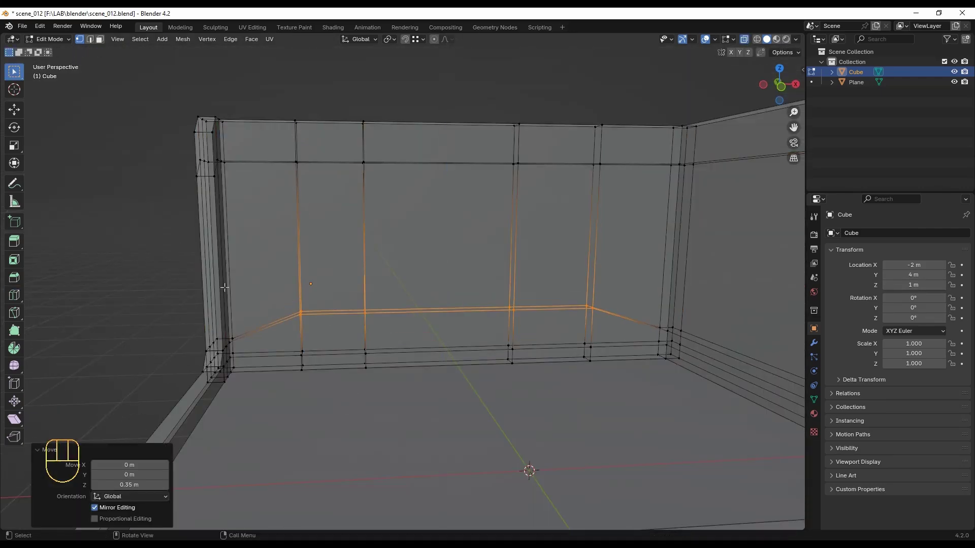
Shift the second window's edge loops along the X axis in the back wall.
click(251, 39)
click(277, 50)
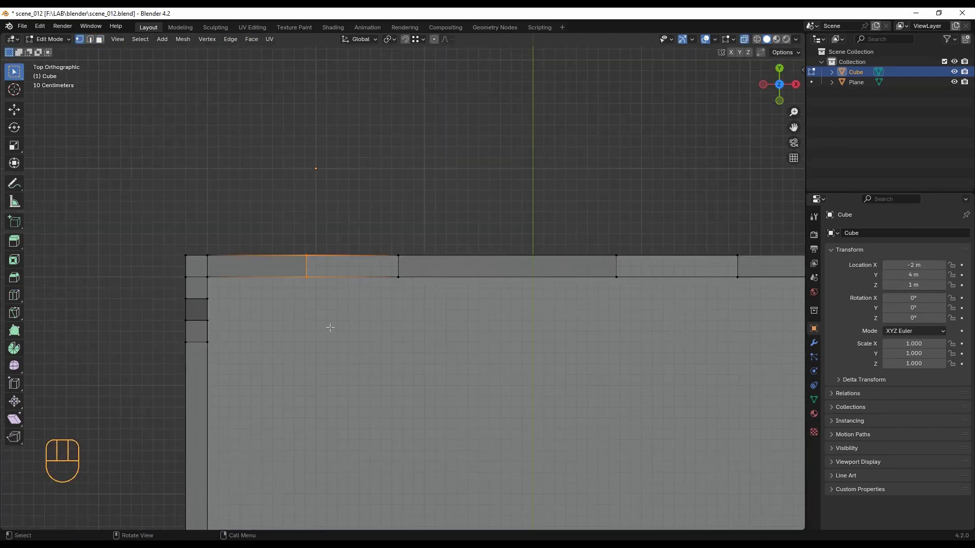
key(ctrl+z)
key(g)
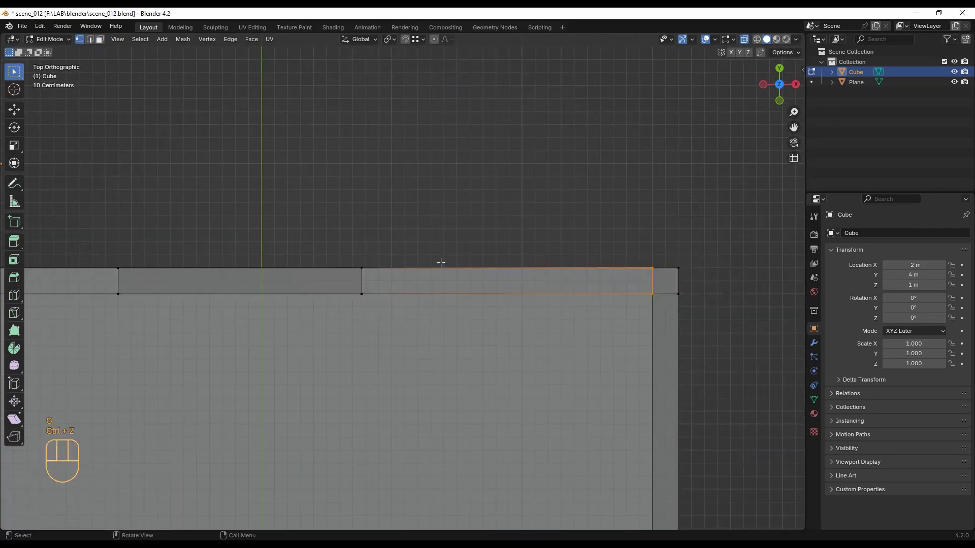
click(372, 294)
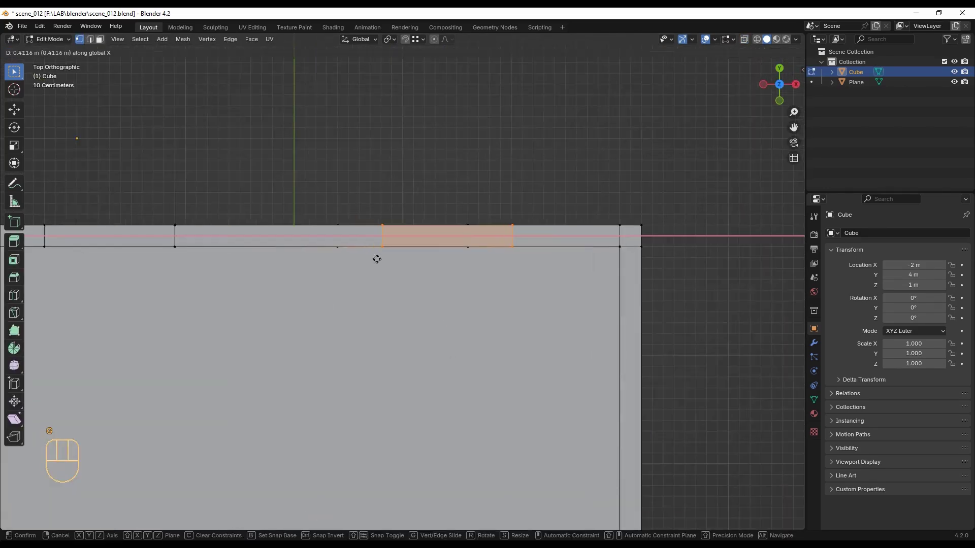
click(406, 259)
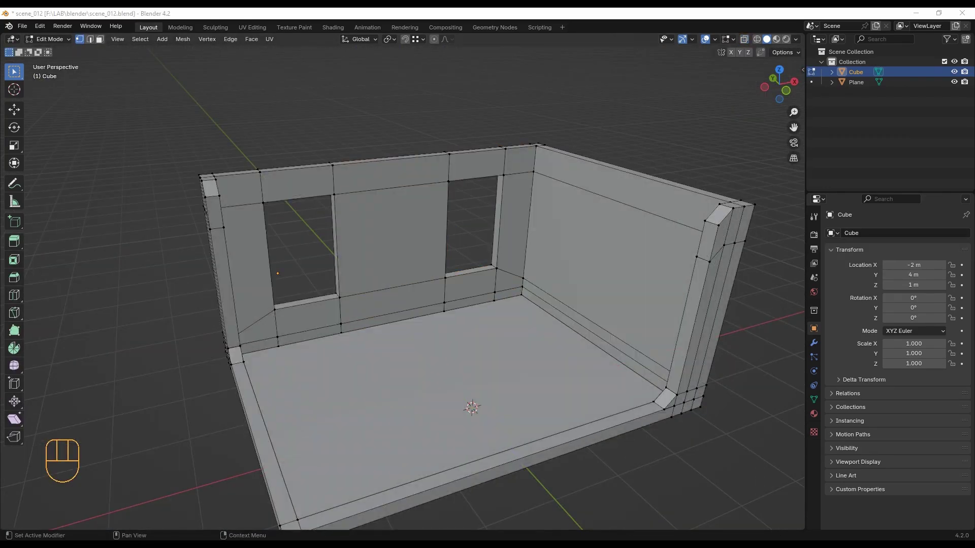
Leave mesh editing, add a camera, and move it about -5.16 m in X and 6.52 m in Z.
key(KP_7)
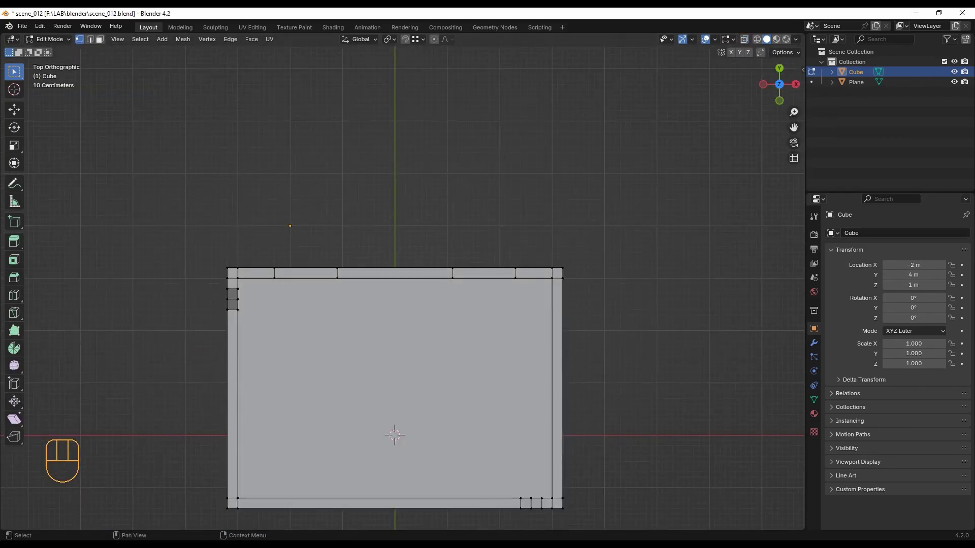
middle_drag(654, 235, 468, 148)
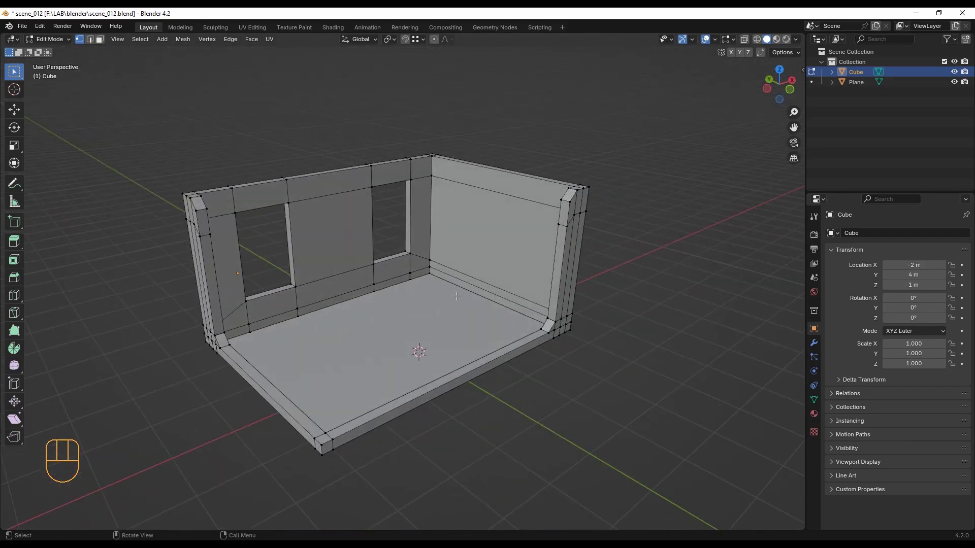
key(Tab)
click(137, 39)
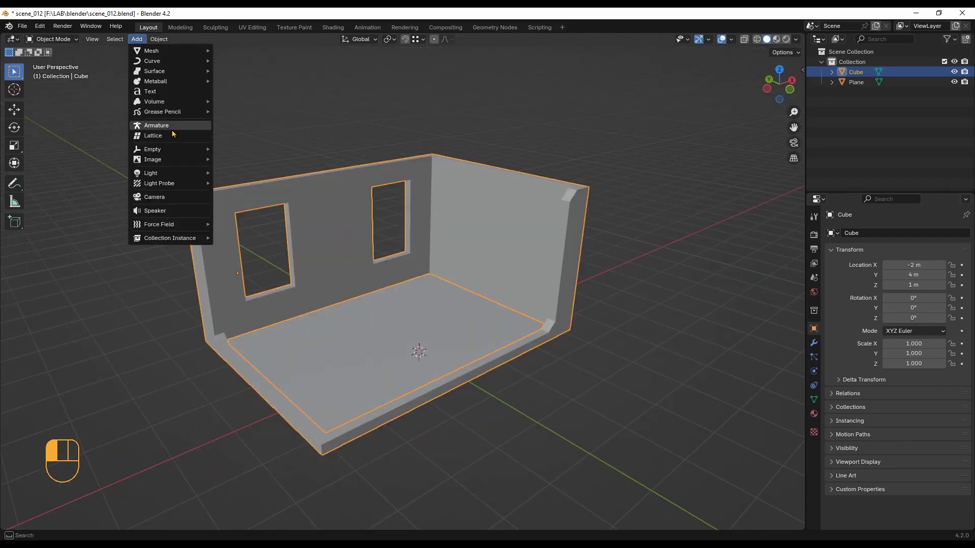
click(182, 198)
key(KP_1)
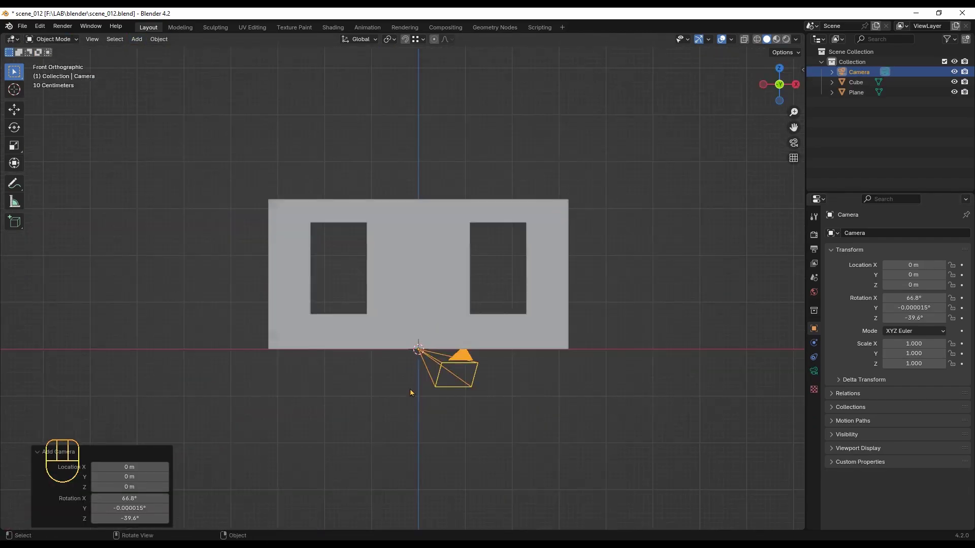
scroll(420, 414, down, 2)
key(g)
click(252, 202)
Set the camera's lens type to Orthographic and shift the camera about 0.67 m in X and -0.47 m in Z.
click(814, 372)
click(919, 265)
click(923, 292)
key(g)
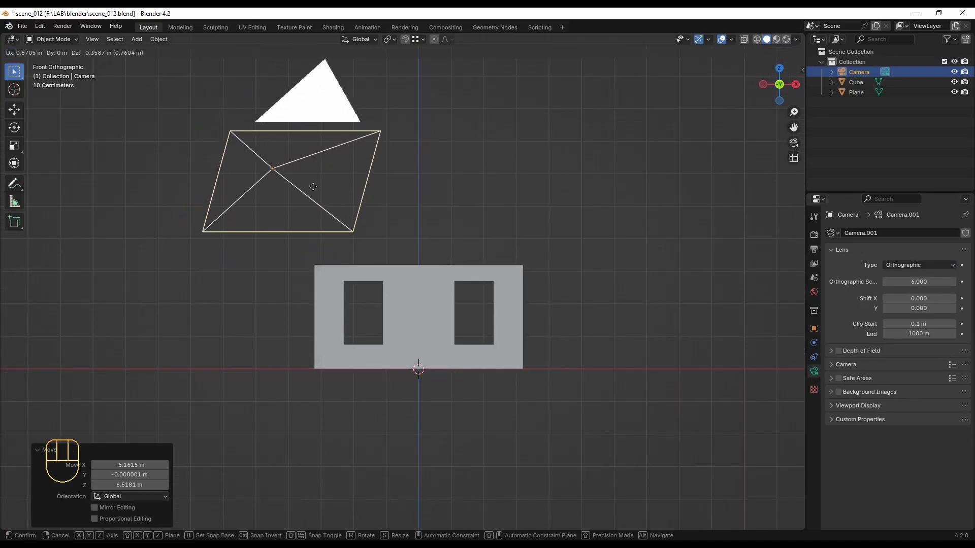
click(294, 220)
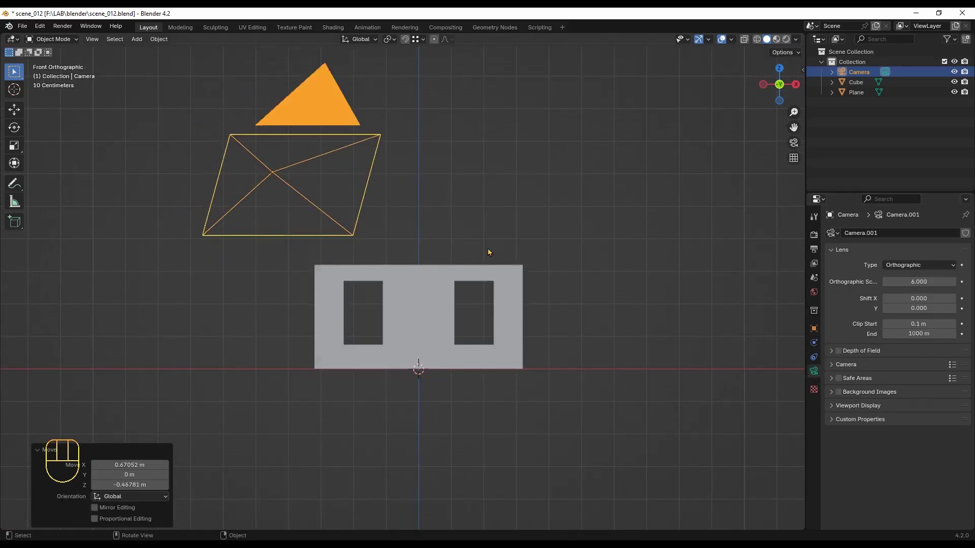
Split the 3D viewport into two side-by-side views and look through the camera in one of them.
drag(4, 34, 456, 314)
click(525, 321)
key(KP_0)
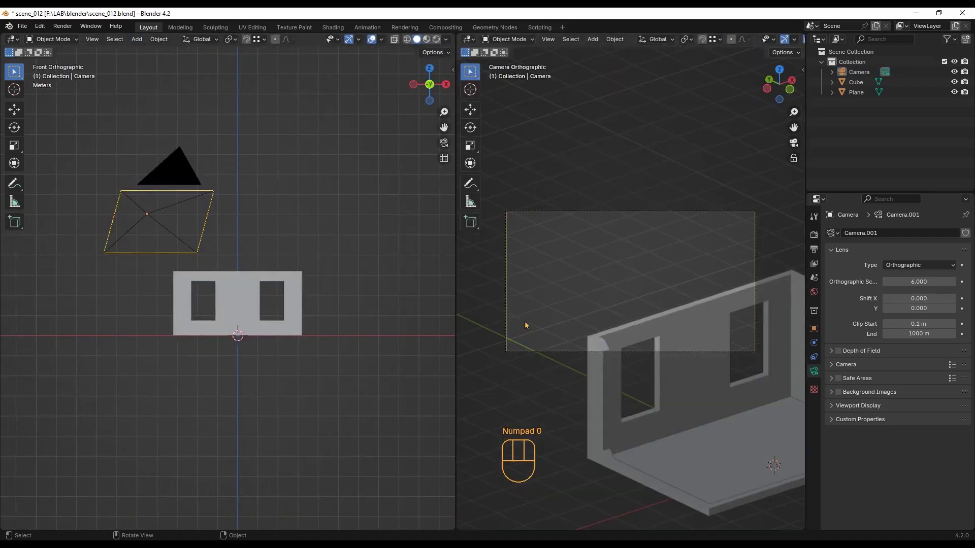
Move the camera in the top view by about -2.6 m in X and -7.8 m in Y.
click(429, 68)
click(148, 293)
key(g)
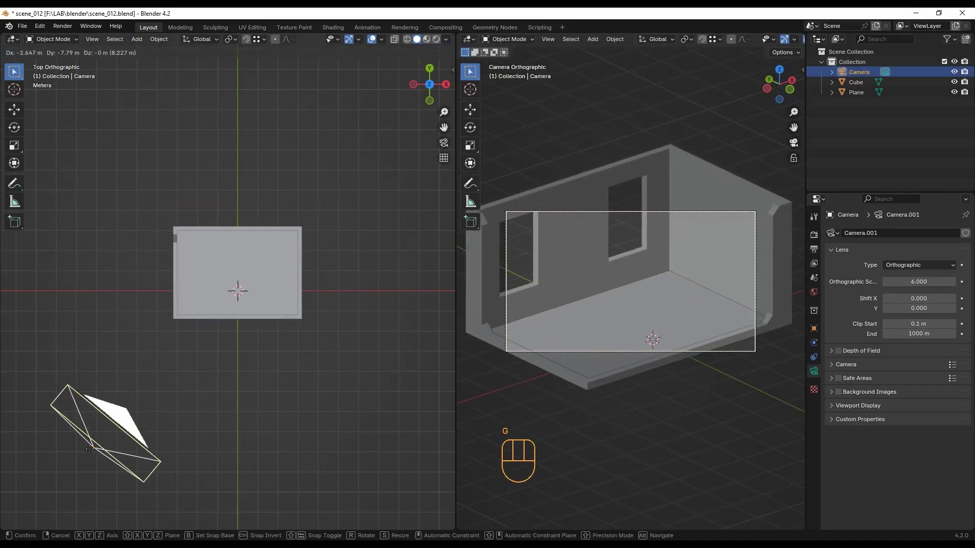
click(95, 450)
Set the camera's orthographic scale to 13.2 and move the camera about 0.71 m in X and 0.74 m in Y.
drag(913, 282, 958, 282)
key(Home)
drag(184, 361, 202, 343)
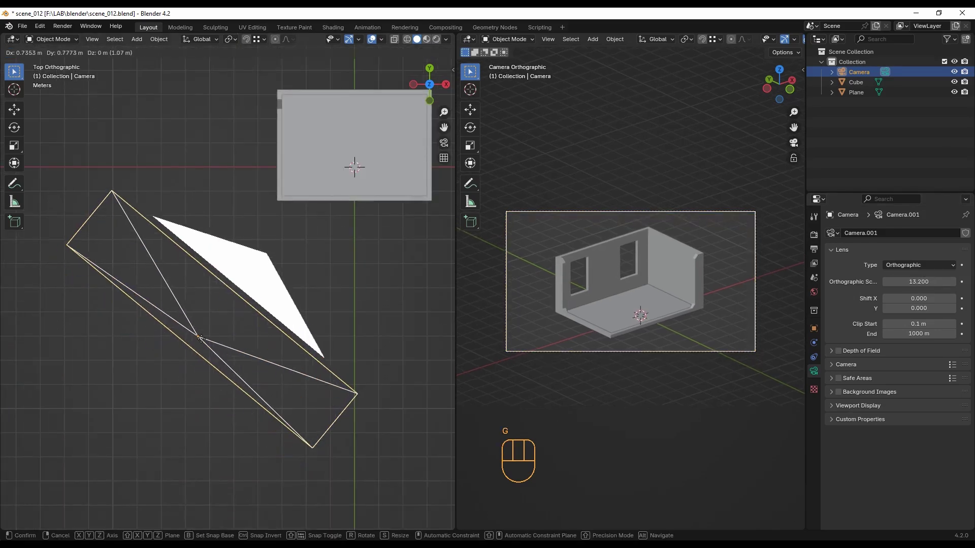
Add an Arrows empty at the world origin.
click(430, 102)
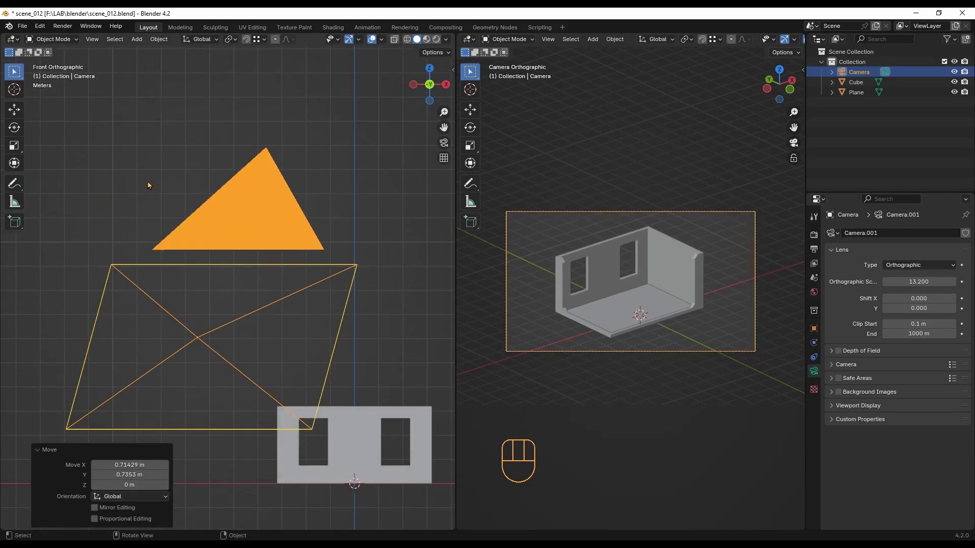
click(136, 39)
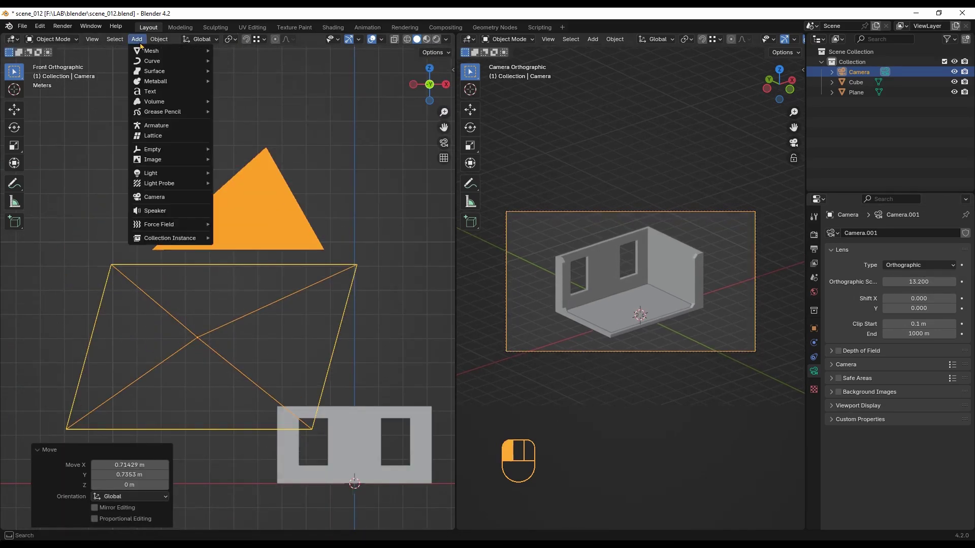
mouse_move(168, 150)
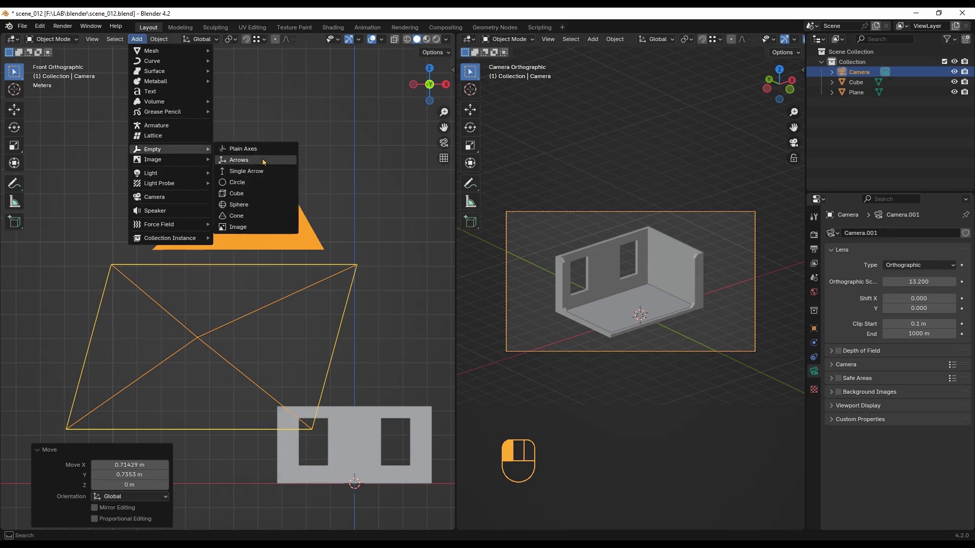
click(262, 162)
click(429, 68)
click(300, 381)
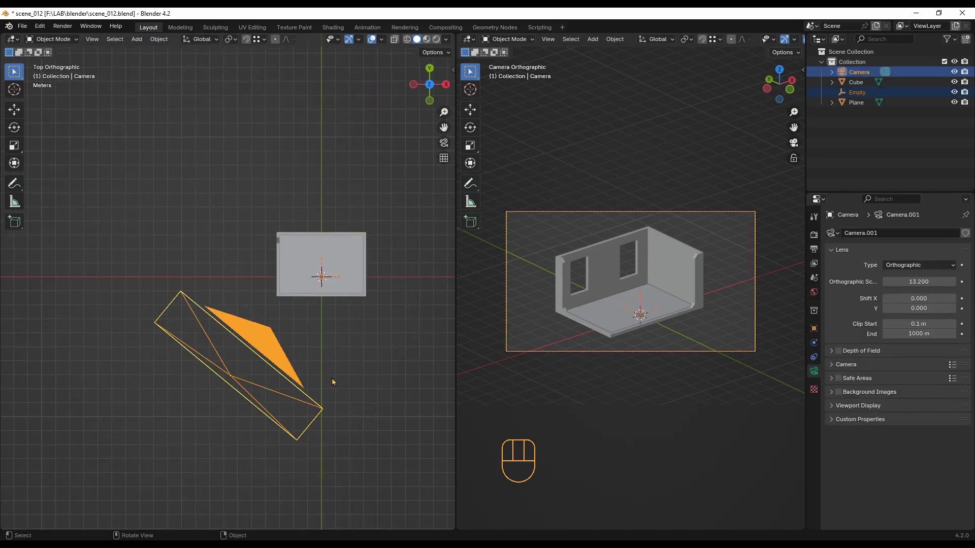
key(g)
click(235, 396)
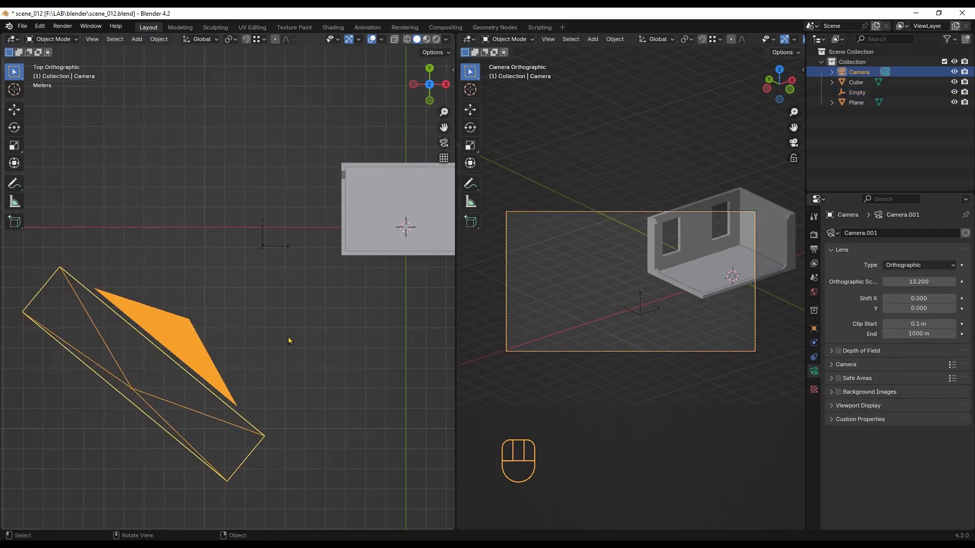
key(ctrl+z)
Enable X-ray display in the top view and give the camera a Track To constraint targeting the Empty.
click(394, 39)
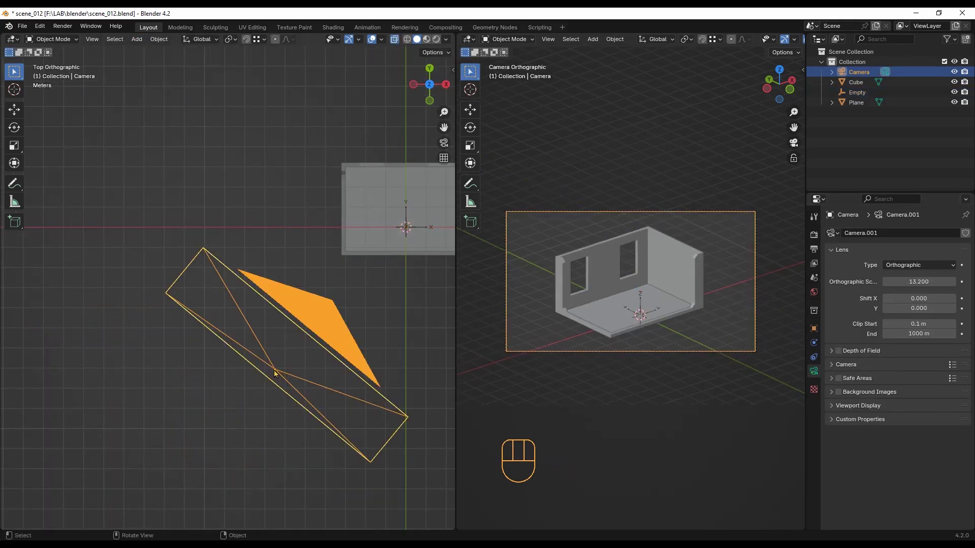
click(814, 357)
click(868, 233)
click(864, 305)
click(950, 265)
click(640, 312)
Reposition the camera in the top view to adjust its viewing angle on the room.
scroll(257, 372, up, 3)
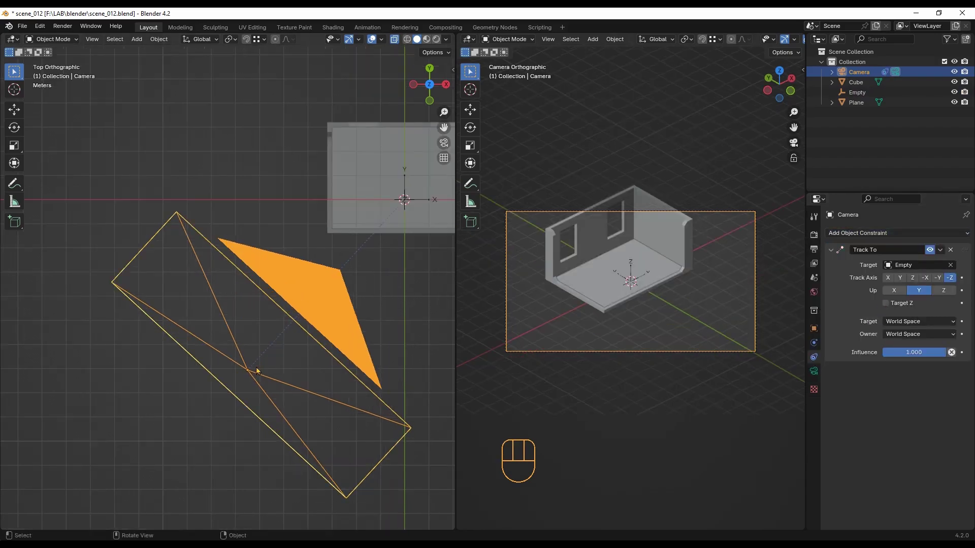
key(g)
click(191, 387)
scroll(177, 396, up, 1)
scroll(170, 392, down, 1)
key(g)
click(168, 393)
Raise the camera about 0.09 m along the Z axis.
click(429, 100)
scroll(384, 213, down, 1)
key(g)
key(z)
click(208, 198)
scroll(206, 198, up, 8)
scroll(165, 287, down, 10)
click(429, 68)
scroll(303, 276, down, 3)
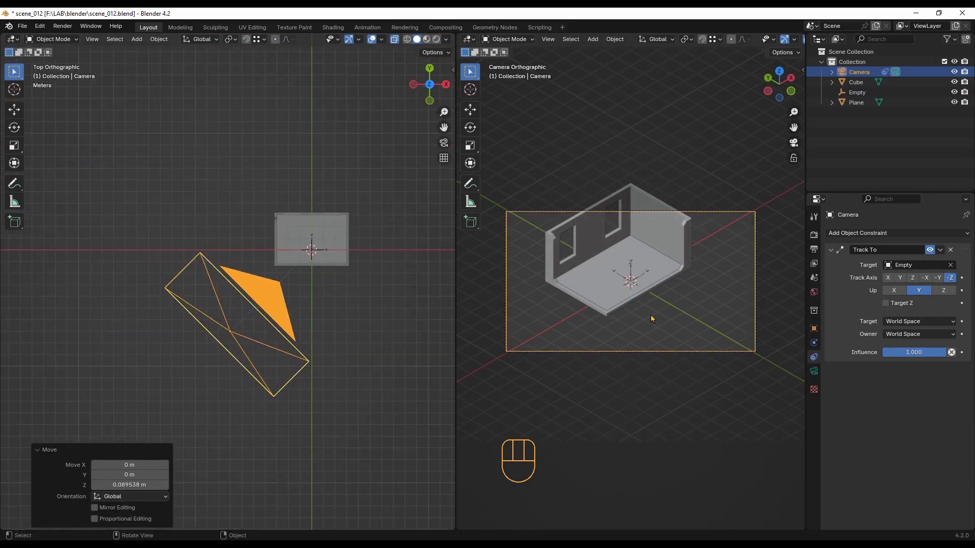
Move the camera and the Empty together in the top view to centre the room in the camera frame.
click(650, 317)
click(245, 336)
shift+click(312, 249)
key(g)
click(329, 219)
Set the camera's orthographic scale to 14.
click(254, 313)
click(813, 371)
mouse_move(929, 281)
mouse_down()
mouse_move(919, 281)
mouse_move(929, 281)
mouse_up()
click(172, 168)
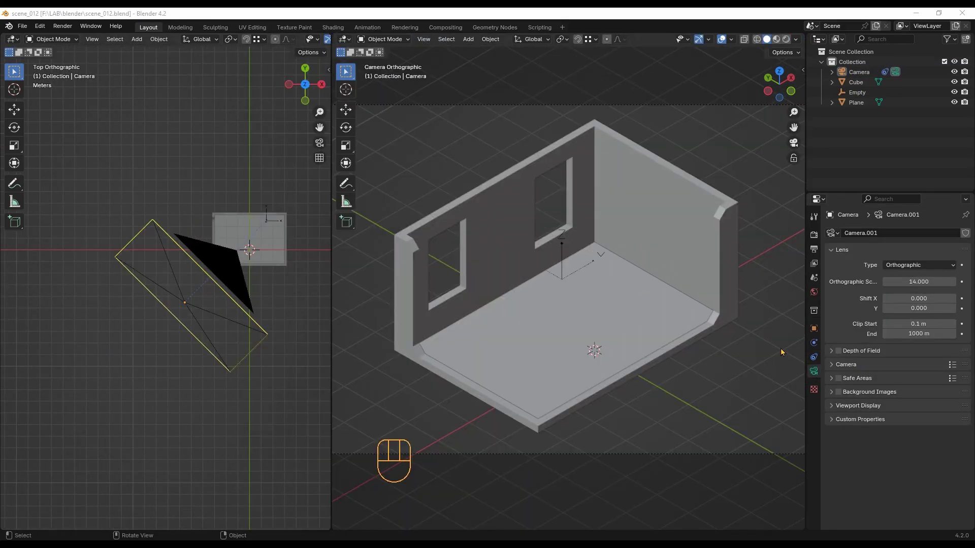
Configure Cycles on GPU Compute with 8 viewport and 512 render samples, and show the camera view in rendered shading.
click(814, 234)
click(926, 233)
click(914, 267)
click(926, 259)
click(914, 277)
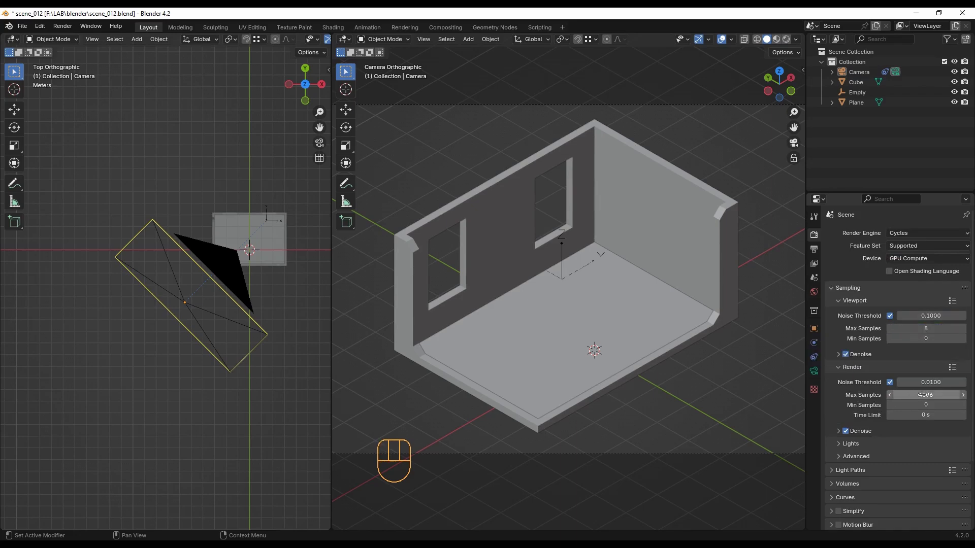
click(786, 40)
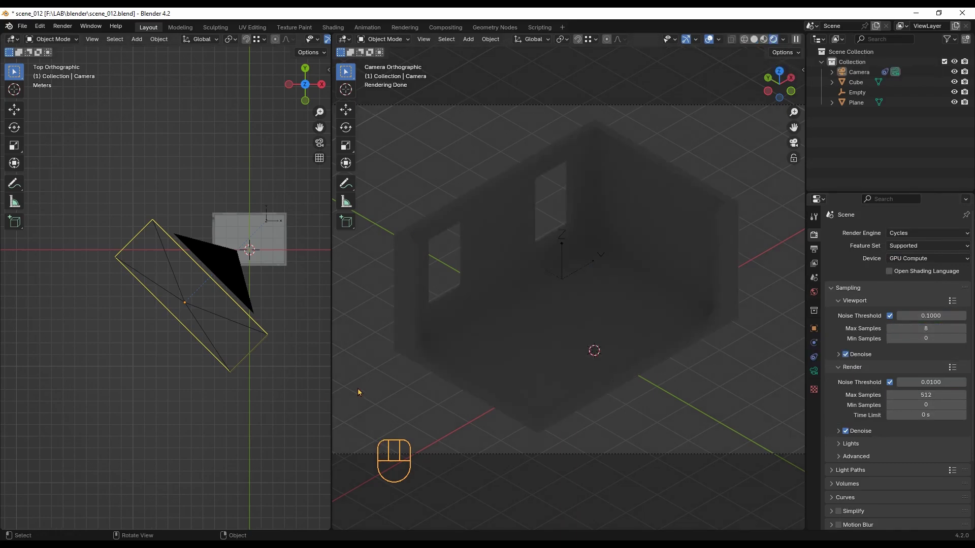
Add an area light and move it in the front view to the first window.
scroll(191, 260, up, 7)
key(KP_1)
click(137, 40)
mouse_move(163, 173)
click(233, 206)
key(g)
click(180, 391)
Rotate the area light 90° about the X axis.
key(r)
key(y)
key(x)
key(9)
key(0)
key(Return)
Align the area light with the first window and make it a 1.1 m by 1.8 m rectangle.
scroll(129, 348, up, 3)
key(g)
click(134, 348)
click(814, 371)
click(918, 318)
click(914, 339)
drag(915, 328, 920, 328)
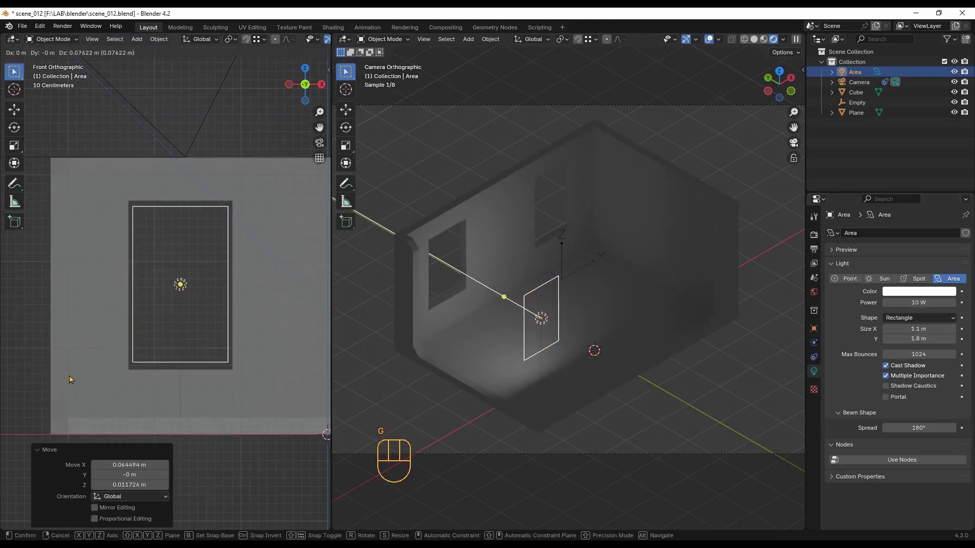
Make a linked duplicate of the area light along the X axis at the second window.
scroll(70, 376, down, 2)
shift+middle_drag(203, 378, 103, 372)
key(alt+d)
key(x)
click(298, 385)
Select both area lights and move them along the Y axis to just outside the window wall.
key(KP_7)
shift+click(94, 261)
key(g)
key(y)
click(174, 127)
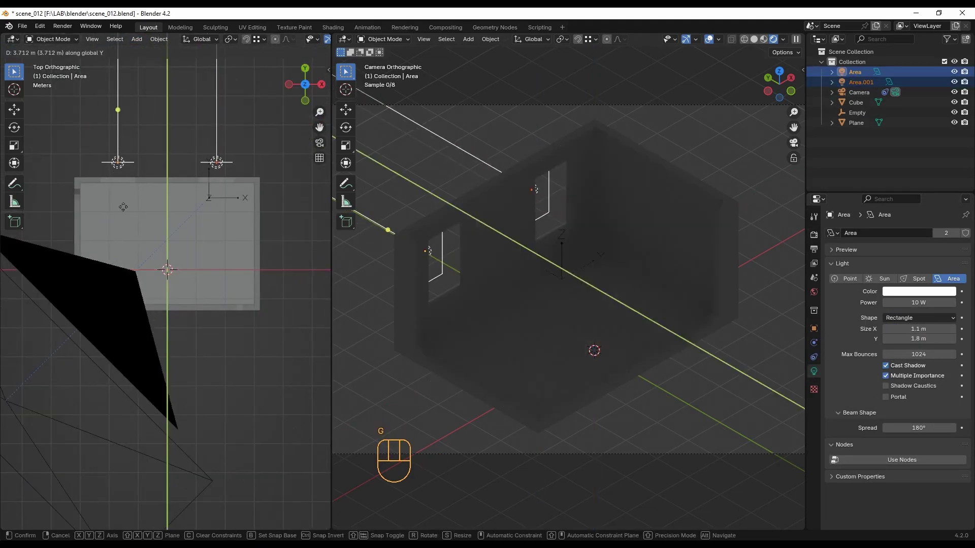
Rotate both area lights 180° in the top view so they face into the room.
shift+middle_drag(175, 131, 201, 235)
key(r)
key(1)
key(8)
key(0)
key(Return)
Move both area lights about -0.48 m in Y into the window openings.
scroll(139, 284, up, 10)
key(g)
click(140, 368)
scroll(140, 368, down, 9)
middle_drag(141, 367, 208, 271)
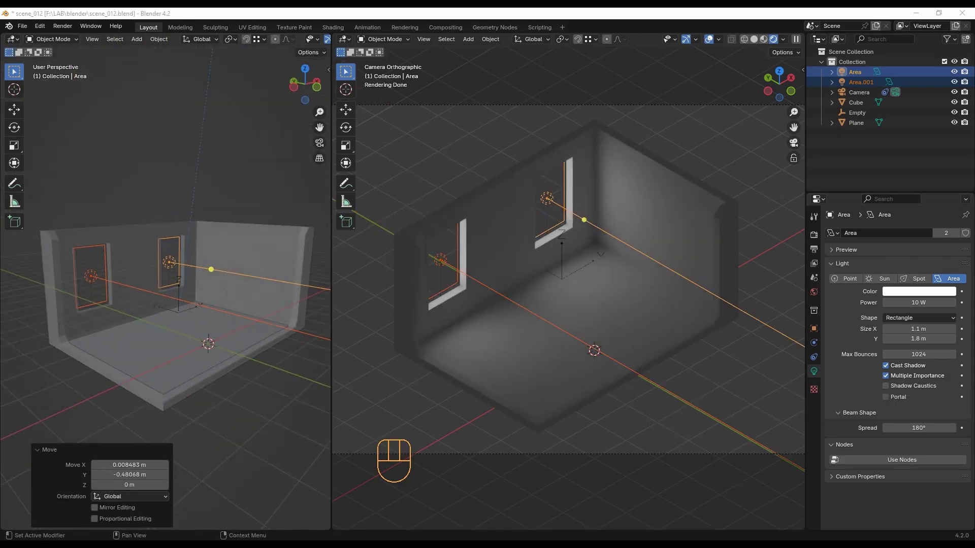
Set the power of the window area lights to 150 W.
click(919, 303)
text(50)
key(Return)
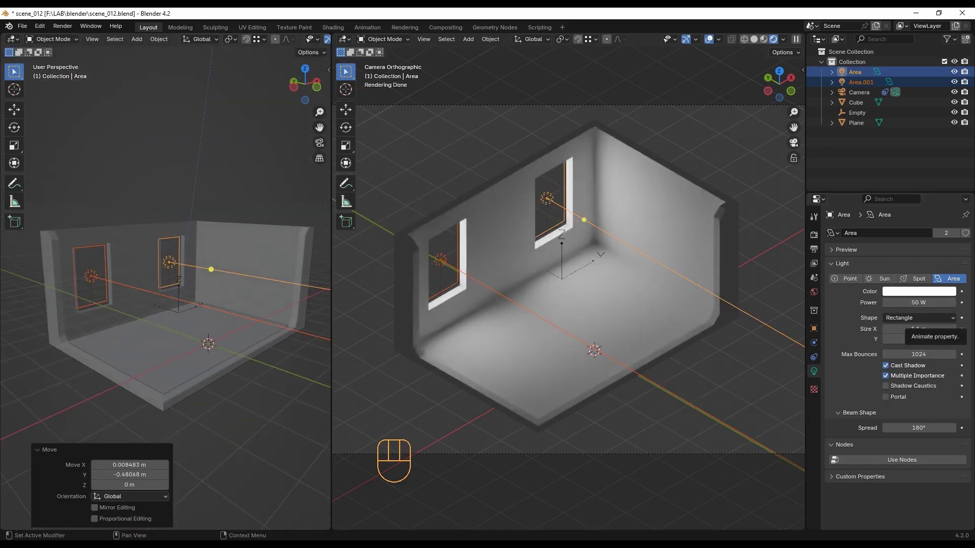
click(919, 303)
text(150)
key(Return)
Tint the window area lights pale blue with hue 0.577 and saturation 0.216.
click(916, 292)
drag(895, 185, 897, 181)
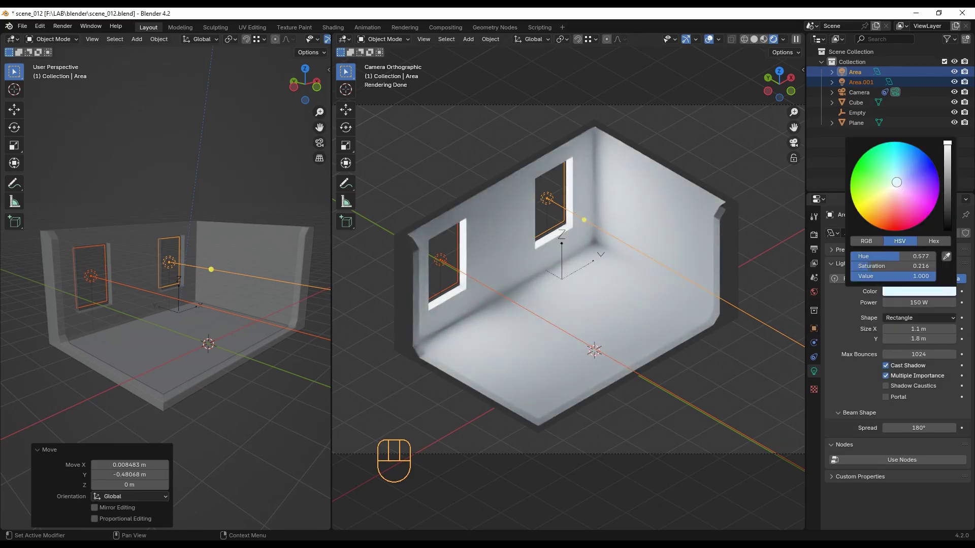
click(447, 163)
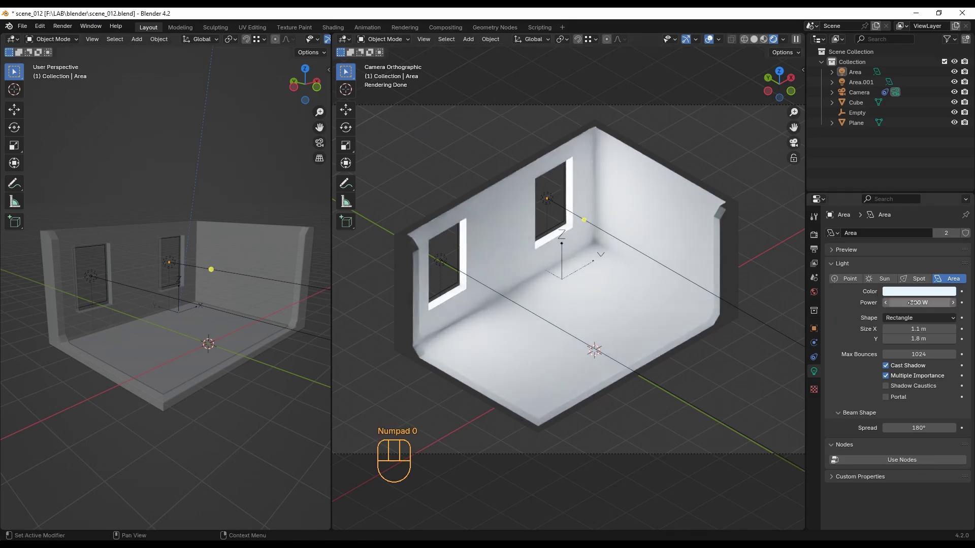
Connect the Normal Map node's output to the Principled BSDF's Normal input in the floor material.
click(696, 405)
click(720, 387)
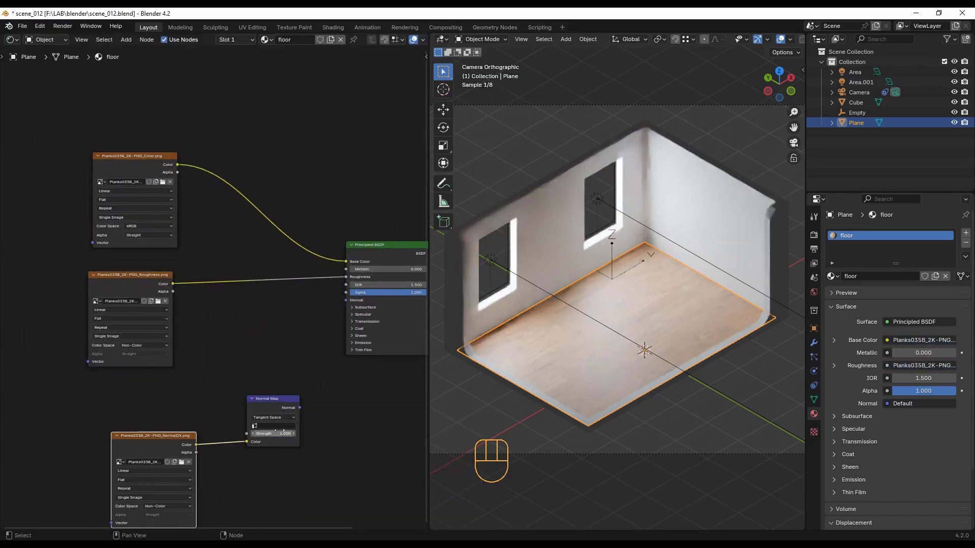
drag(300, 407, 346, 300)
scroll(635, 300, up, 5)
scroll(625, 289, down, 4)
scroll(620, 326, up, 3)
scroll(633, 327, down, 3)
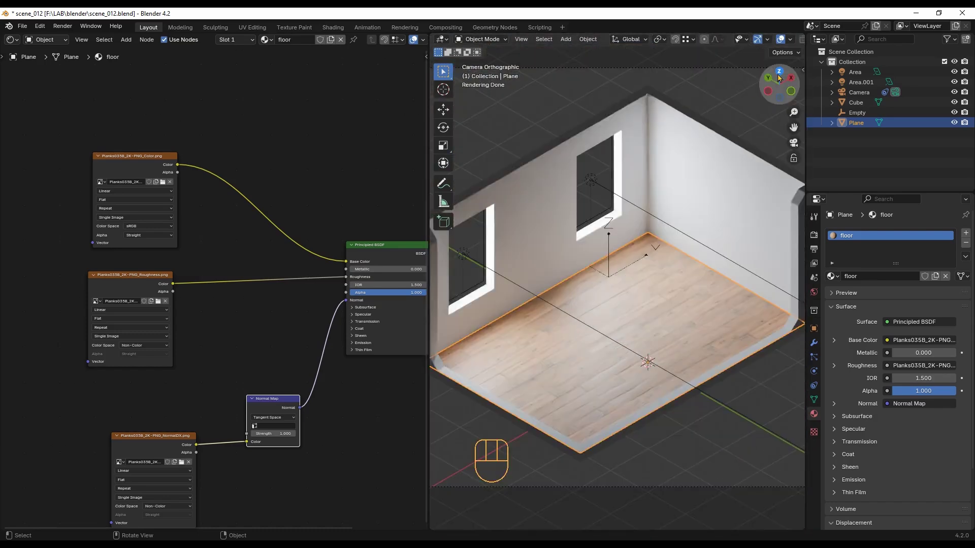
Unwrap the floor plane's UVs with a cube projection, adjust its cube size and return to Object Mode.
scroll(585, 108, up, 1)
scroll(585, 108, up, 3)
key(Tab)
scroll(657, 190, down, 4)
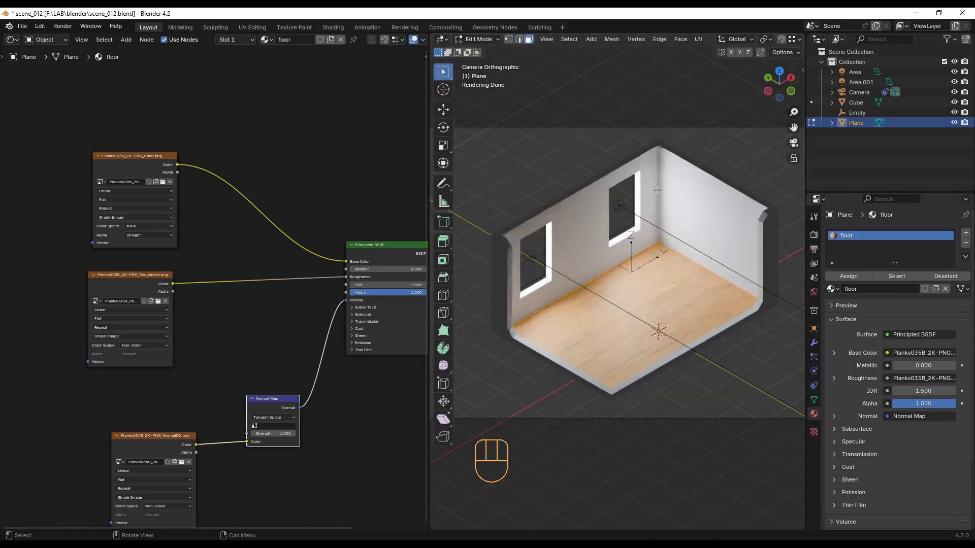
click(699, 41)
click(740, 100)
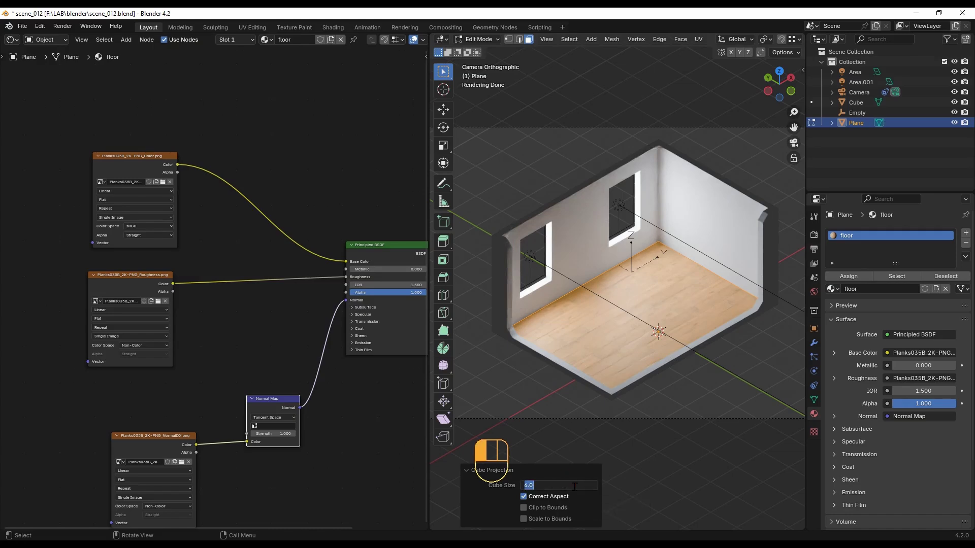
key(Return)
click(486, 42)
click(480, 50)
Add Texture Coordinate and Mapping nodes to the floor material, feeding UV coordinates into the color, roughness and normal image textures.
click(562, 127)
scroll(599, 359, up, 10)
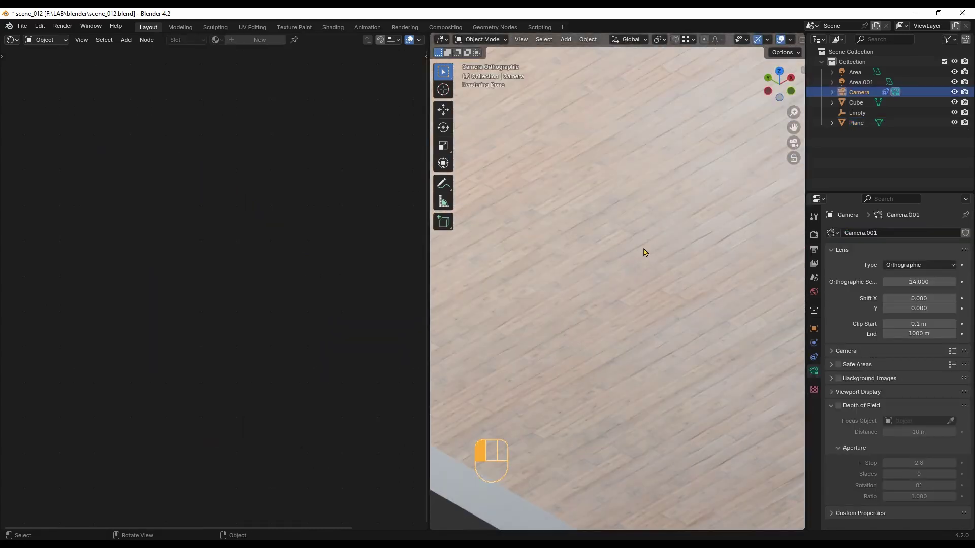
click(642, 272)
scroll(212, 258, up, 2)
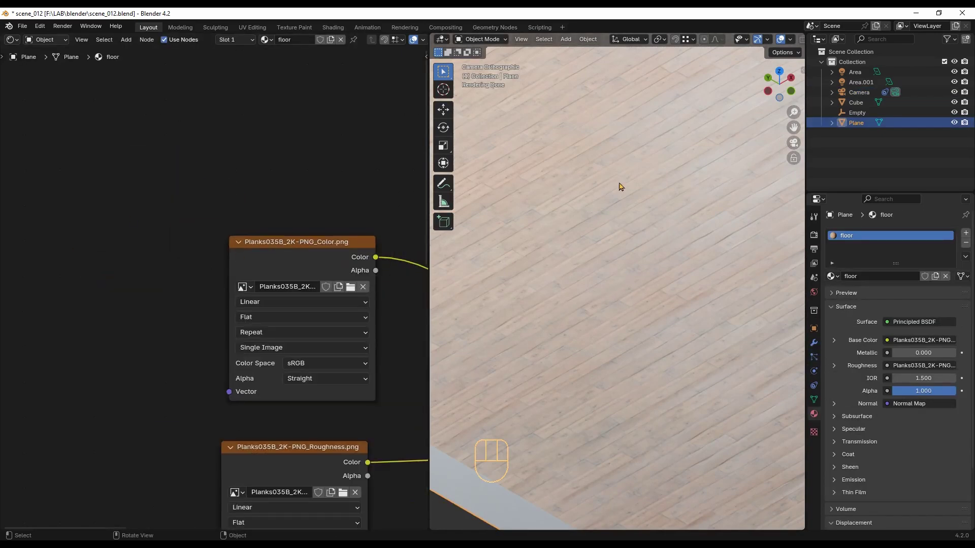
scroll(612, 305, down, 3)
scroll(294, 242, down, 2)
scroll(245, 403, up, 2)
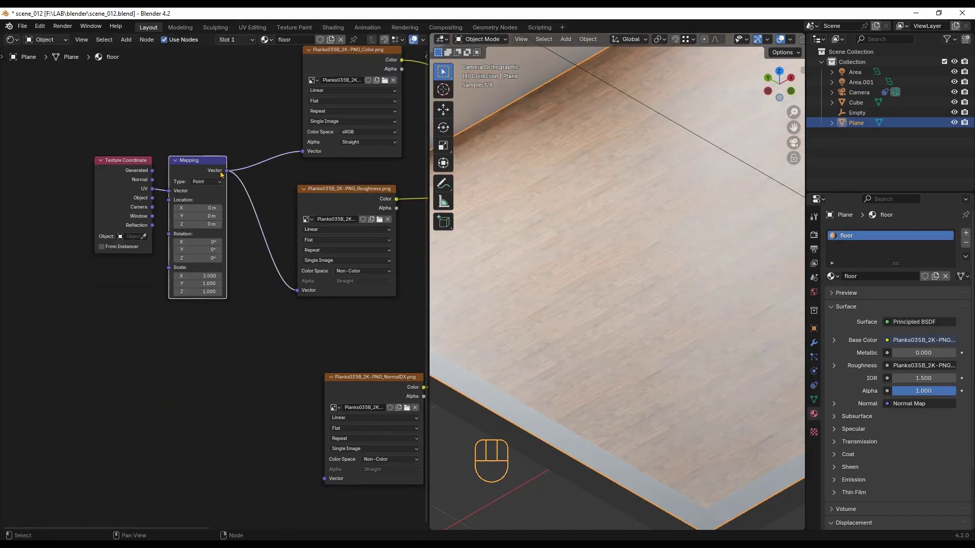
scroll(614, 415, up, 2)
Set the floor Mapping node's scale to 0.25 on all three axes and return to the camera view.
ctrl+scroll(209, 340, up, 1)
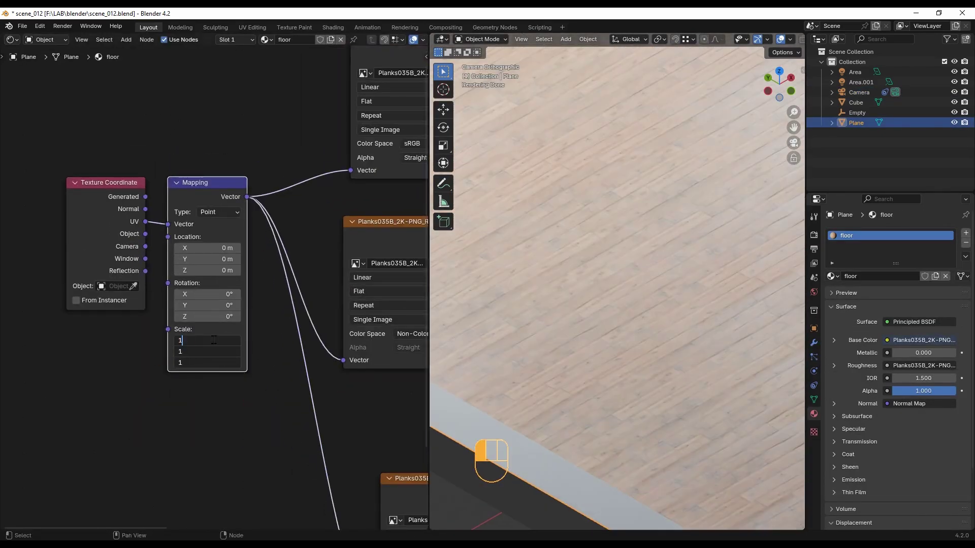
text(/4)
key(Return)
scroll(522, 389, down, 5)
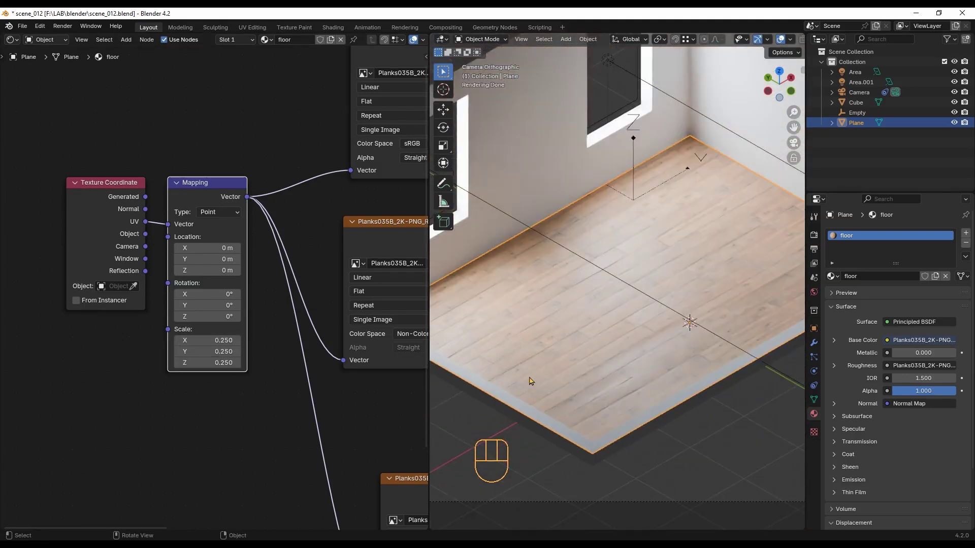
middle_drag(532, 380, 641, 404)
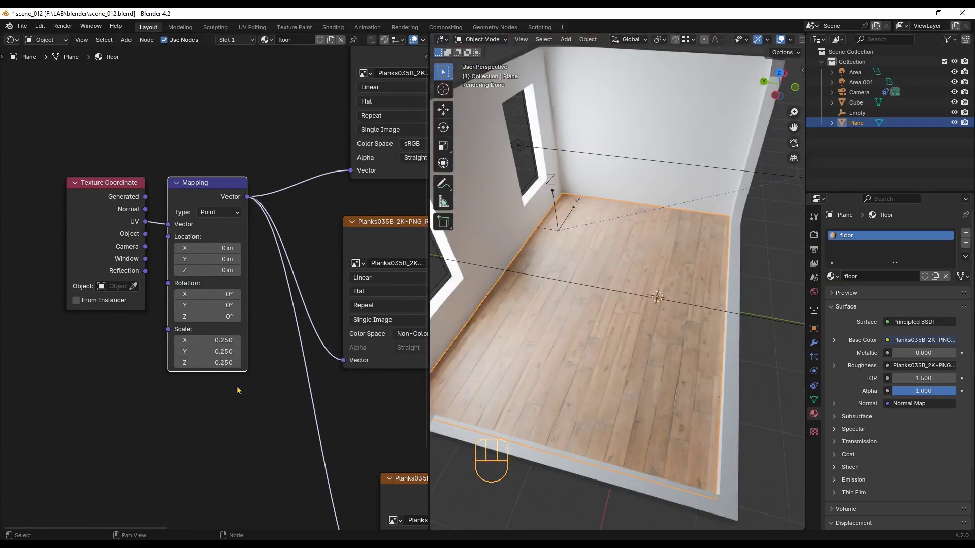
key(KP_0)
Insert a Brightness/Contrast node between the floor's color image and the Base Color, with Bright set to -0.2.
scroll(117, 451, down, 5)
scroll(333, 300, up, 3)
key(shift+a)
click(277, 365)
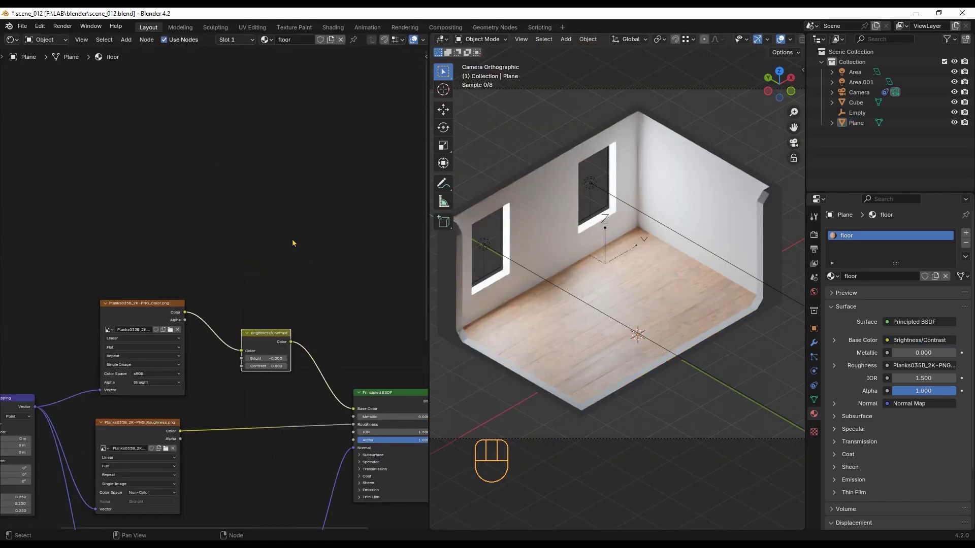
click(266, 358)
text(-0.2)
key(Return)
Insert a Hue/Saturation/Value node after the Brightness/Contrast node, with hue 0.510 and saturation 0.800.
scroll(269, 366, up, 4)
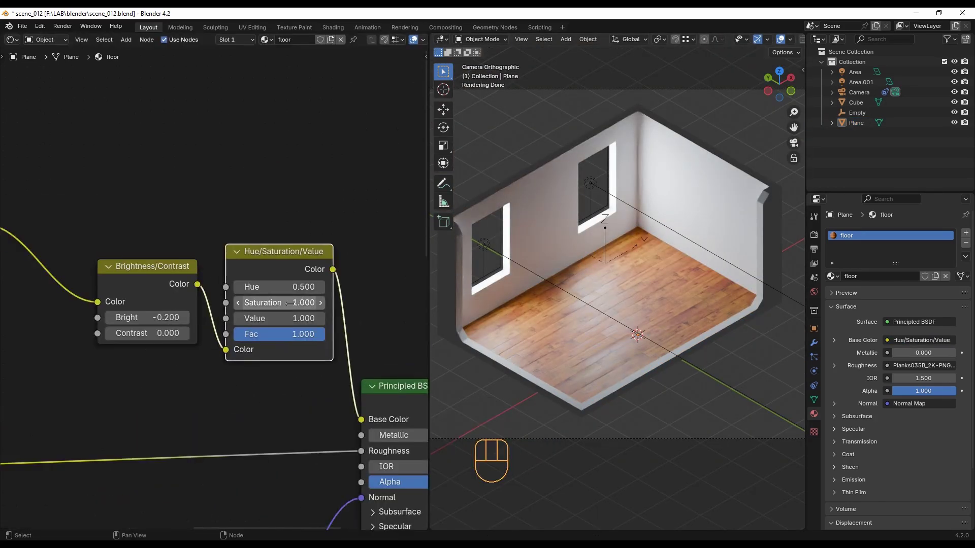
mouse_move(284, 302)
mouse_down()
mouse_move(269, 303)
mouse_move(283, 285)
mouse_up()
scroll(359, 168, down, 6)
drag(124, 203, 360, 326)
drag(342, 231, 360, 326)
scroll(618, 323, up, 6)
scroll(645, 330, down, 5)
scroll(204, 337, down, 4)
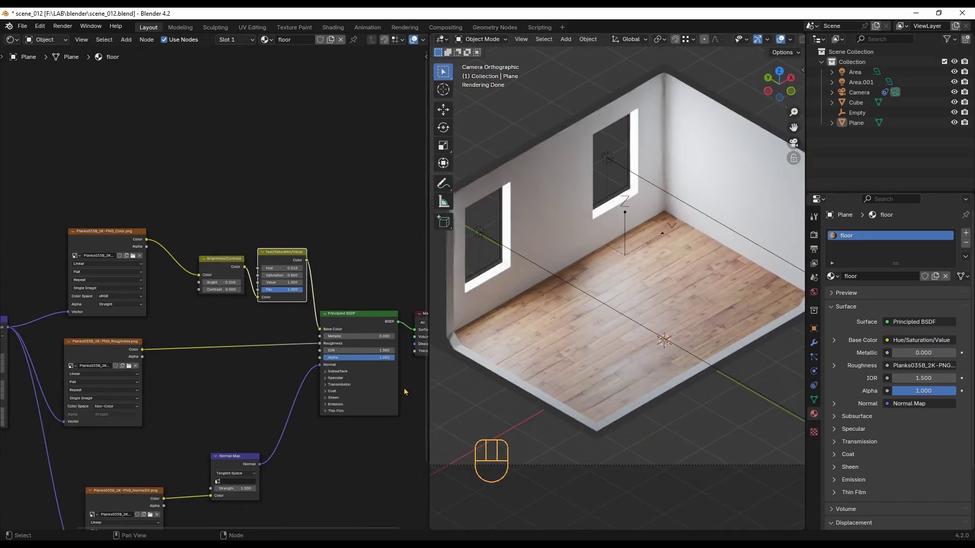
Reduce the floor's saturation to 0.700 and set the Principled BSDF's IOR to 1.2.
scroll(409, 362, up, 8)
click(315, 341)
text(1.2)
key(Return)
scroll(588, 400, down, 2)
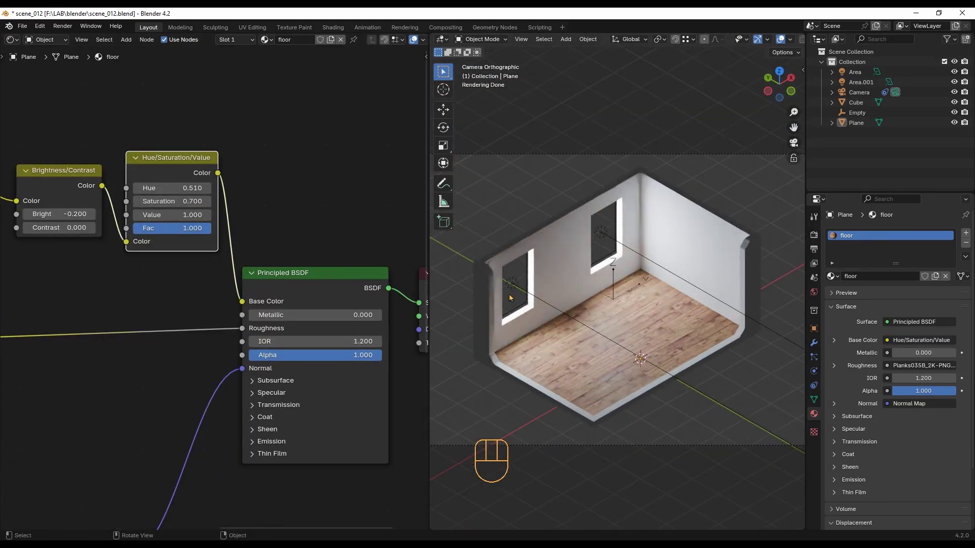
Add a second material named black_wall to the wall object and change its base color to black.
click(510, 332)
click(965, 233)
click(899, 292)
double_click(901, 241)
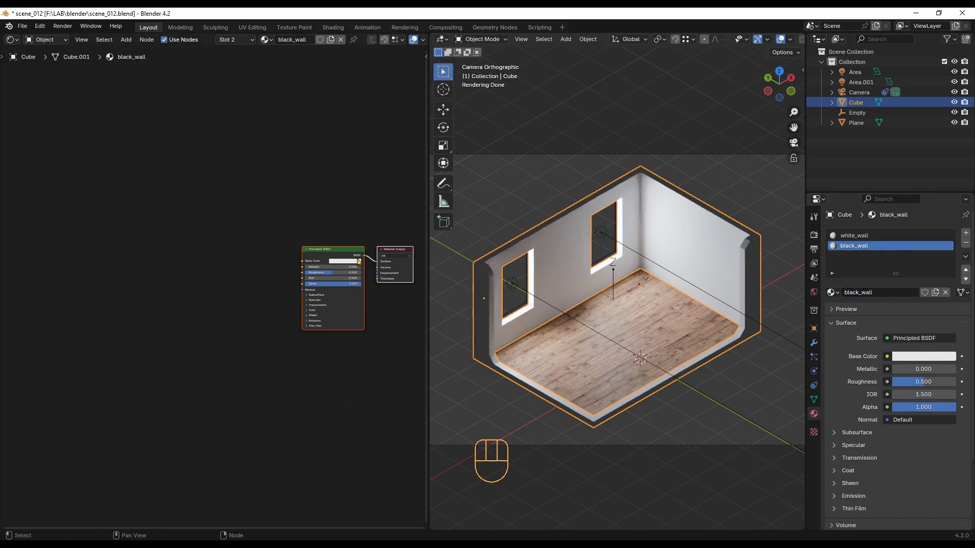
click(923, 356)
drag(929, 331, 856, 331)
Select the cut-edge faces along the walls and floor slab and assign the black_wall material to them.
key(Tab)
scroll(762, 232, up, 6)
click(696, 277)
shift+click(714, 255)
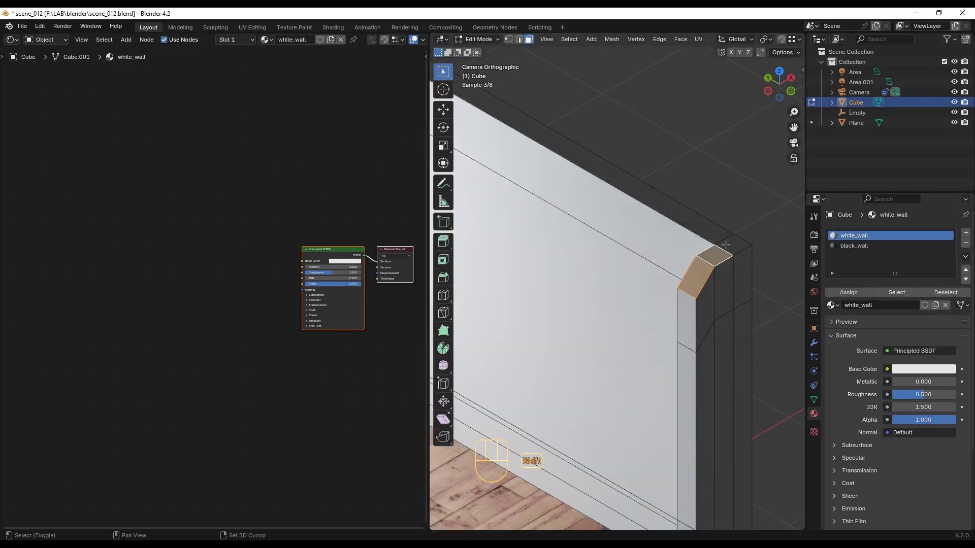
shift+click(727, 242)
shift+click(686, 325)
shift+middle_drag(701, 457, 508, 274)
scroll(701, 305, down, 6)
scroll(573, 243, up, 6)
shift+click(553, 251)
shift+click(571, 216)
shift+click(727, 120)
shift+click(617, 175)
click(863, 246)
click(848, 292)
key(Tab)
Set the IOR of the black_wall material to 1.
scroll(583, 167, down, 7)
click(720, 319)
click(928, 396)
text(1)
key(Return)
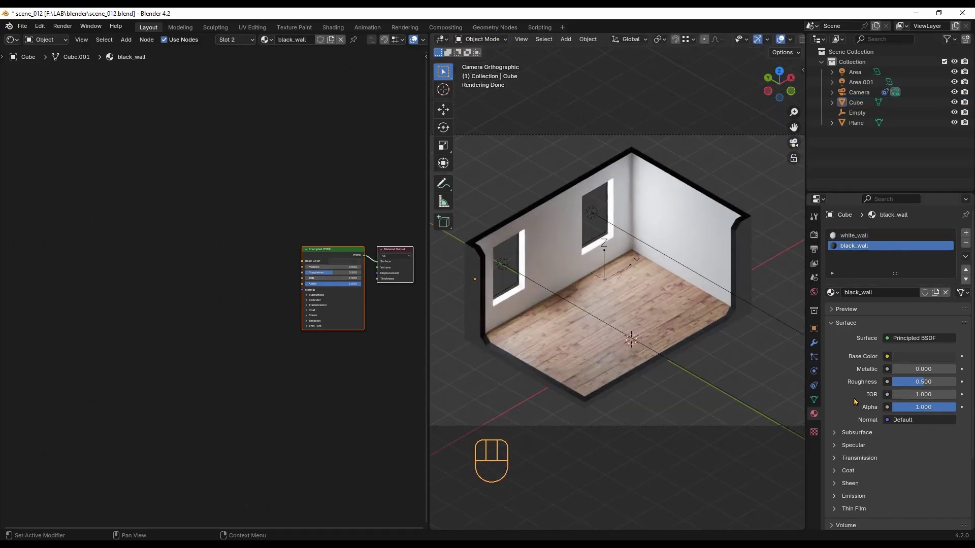
Separate the black cut-edge faces of the wall object into their own object.
click(479, 302)
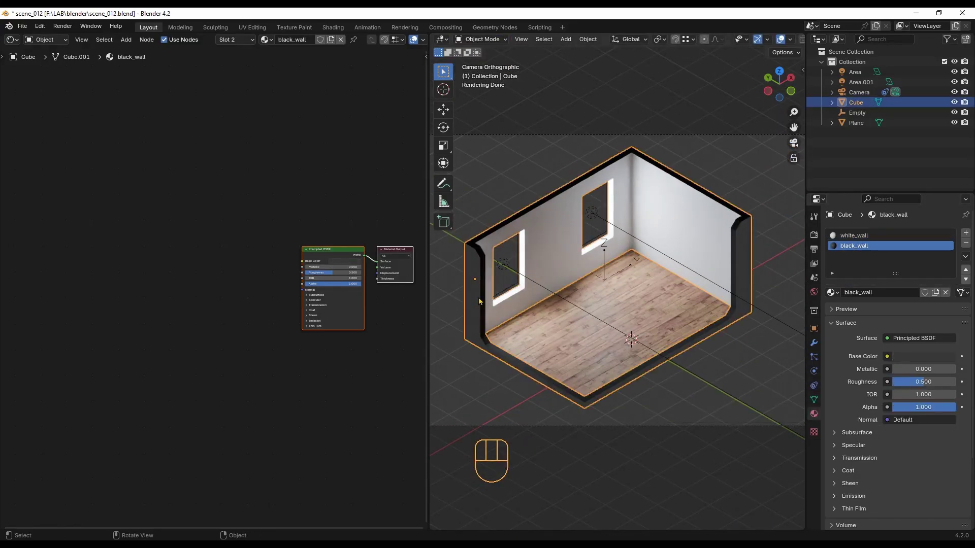
click(490, 39)
click(480, 61)
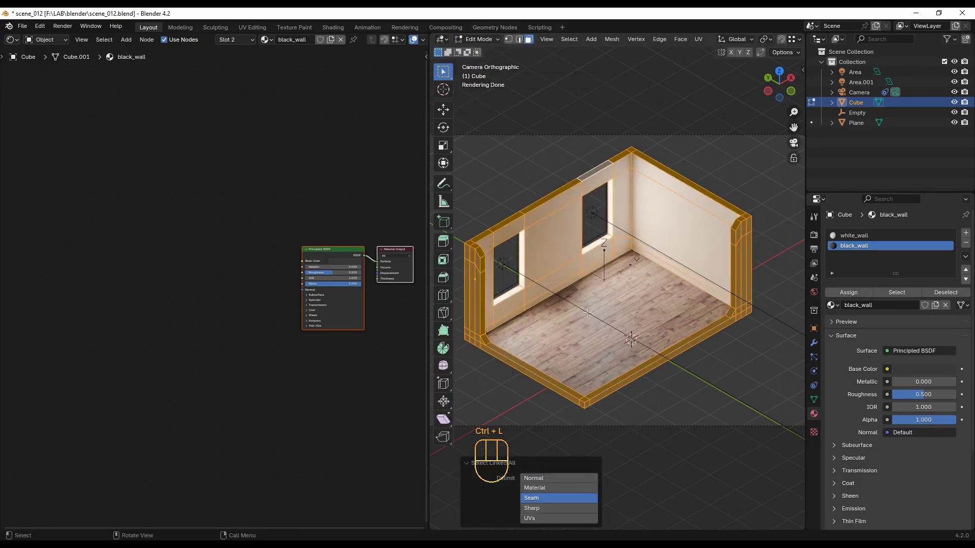
key(ctrl+z)
key(KP_7)
middle_drag(660, 305, 718, 215)
key(ctrl+z)
key(ctrl+z)
scroll(741, 41, down, 5)
click(731, 39)
key(KP_7)
middle_drag(695, 395, 678, 342)
key(p)
click(676, 303)
key(Tab)
click(505, 264)
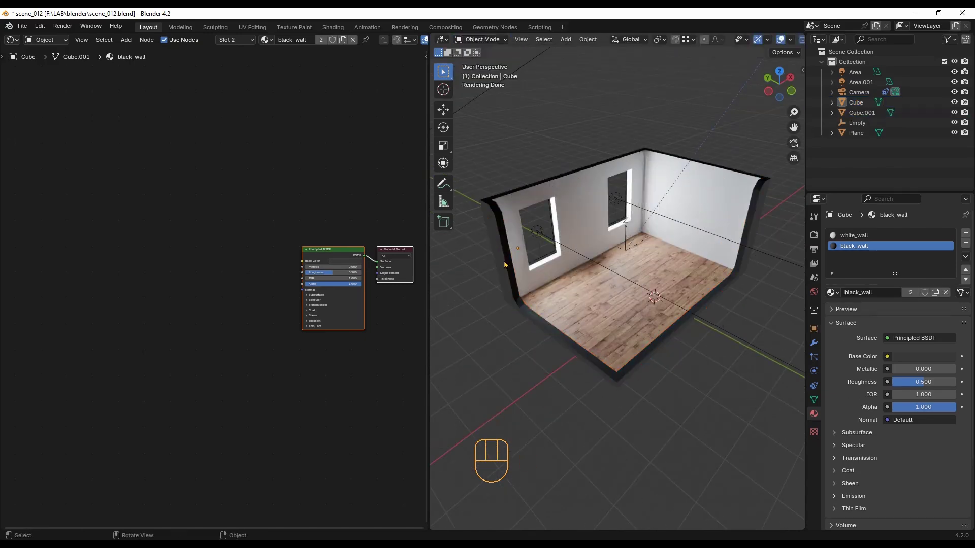
Create a collection named excluded and move the separated black edge object into it.
key(KP_0)
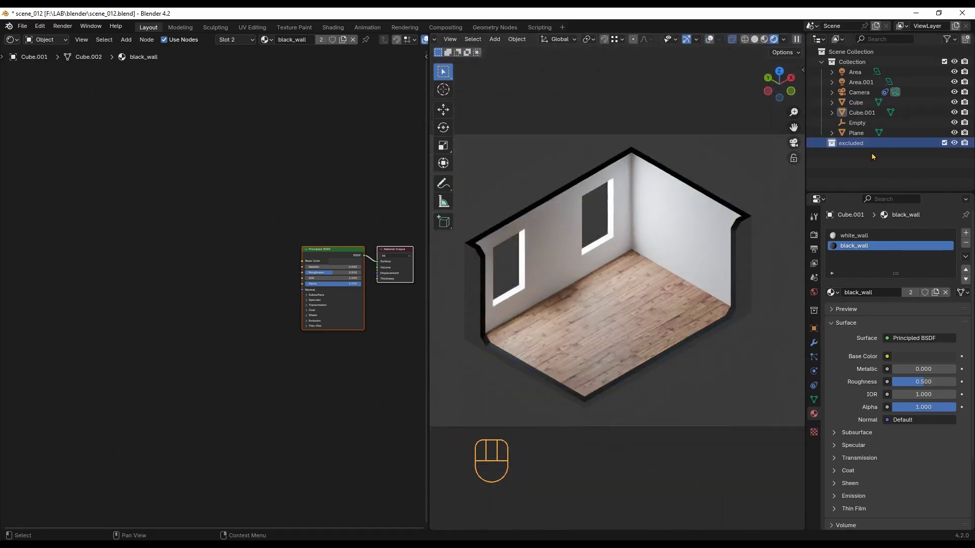
drag(861, 113, 851, 142)
click(832, 62)
Change the node editor to a 3D viewport and create light linking to Collection for the front window's area light.
key(shift+F5)
click(153, 276)
click(814, 371)
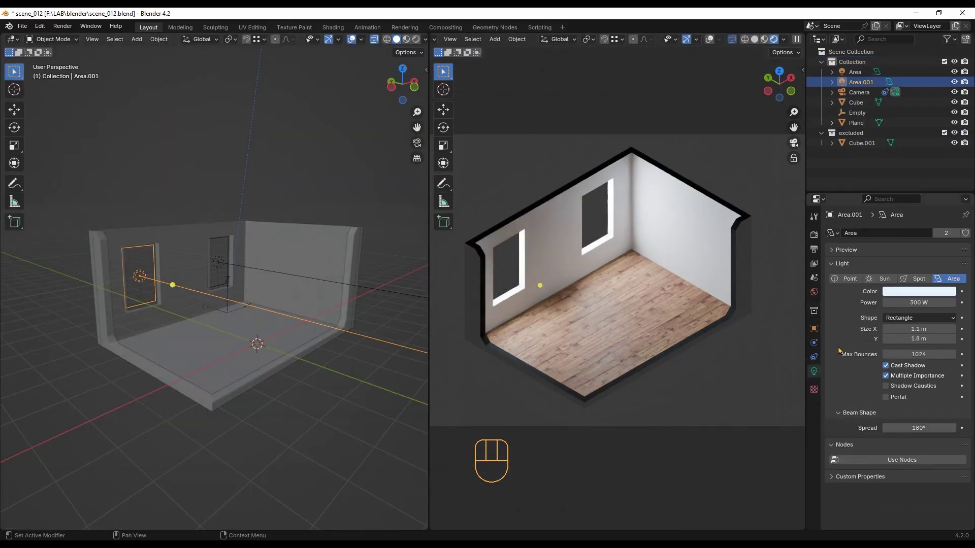
click(814, 329)
click(846, 434)
click(869, 461)
scroll(938, 447, down, 2)
drag(853, 66, 883, 463)
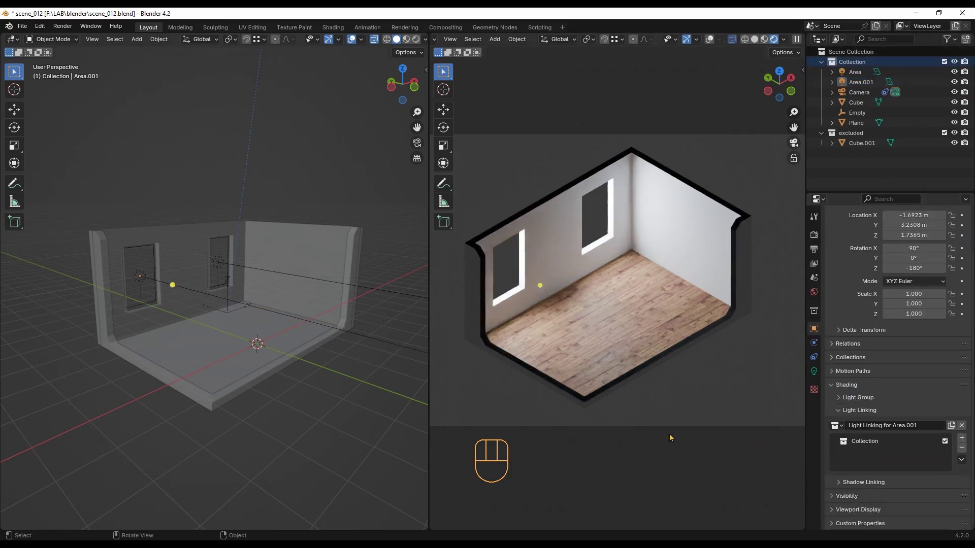
Try adding the excluded collection to the area light's linking list with its light contribution switched off.
scroll(489, 349, up, 5)
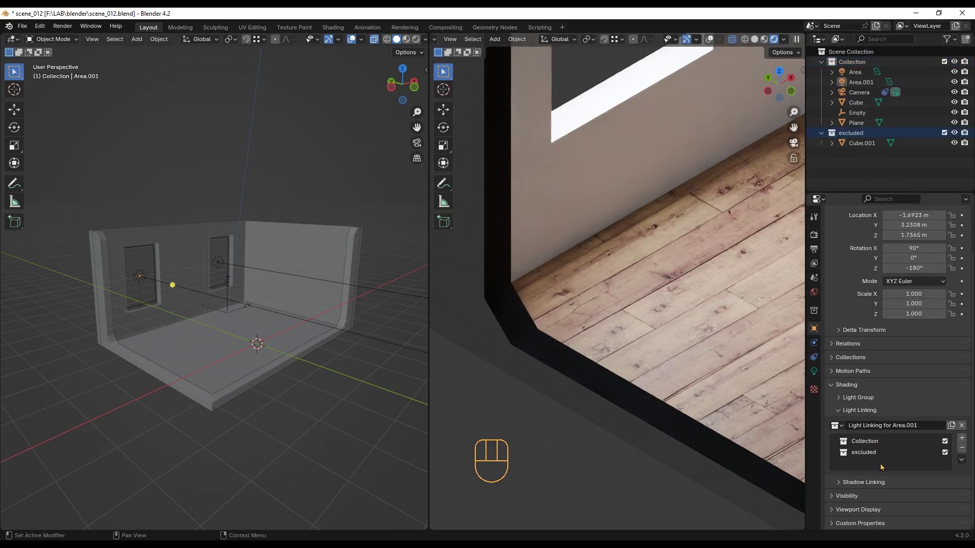
drag(881, 466, 881, 467)
click(945, 453)
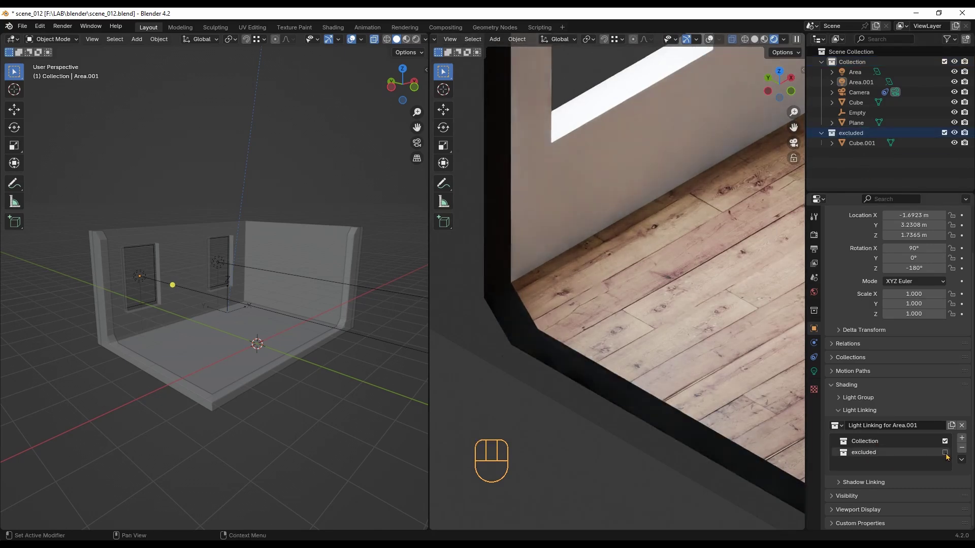
click(962, 448)
scroll(475, 364, down, 8)
scroll(609, 341, up, 2)
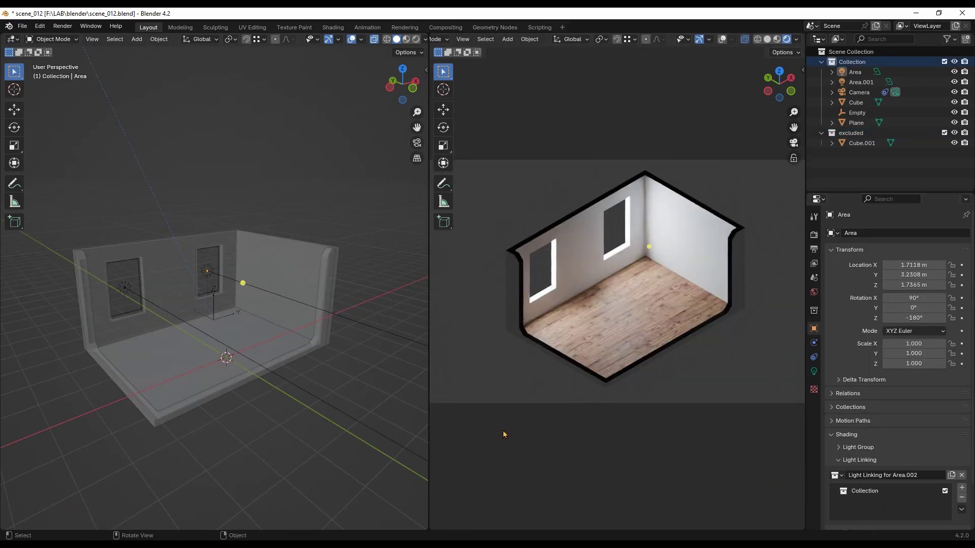
Add a ground plane at the origin, scale it up about 10.09 times and apply its scale.
key(KP_7)
click(136, 39)
mouse_move(147, 48)
click(228, 48)
key(s)
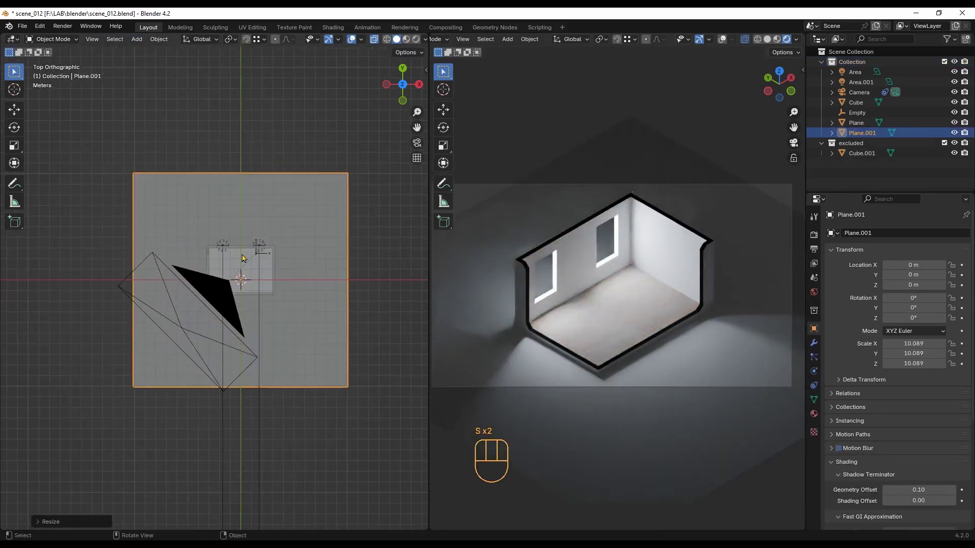
click(192, 228)
key(ctrl+a)
click(183, 304)
Move the ground plane down to Z -0.02 m, just beneath the room.
key(KP_1)
scroll(183, 303, up, 8)
key(g)
key(z)
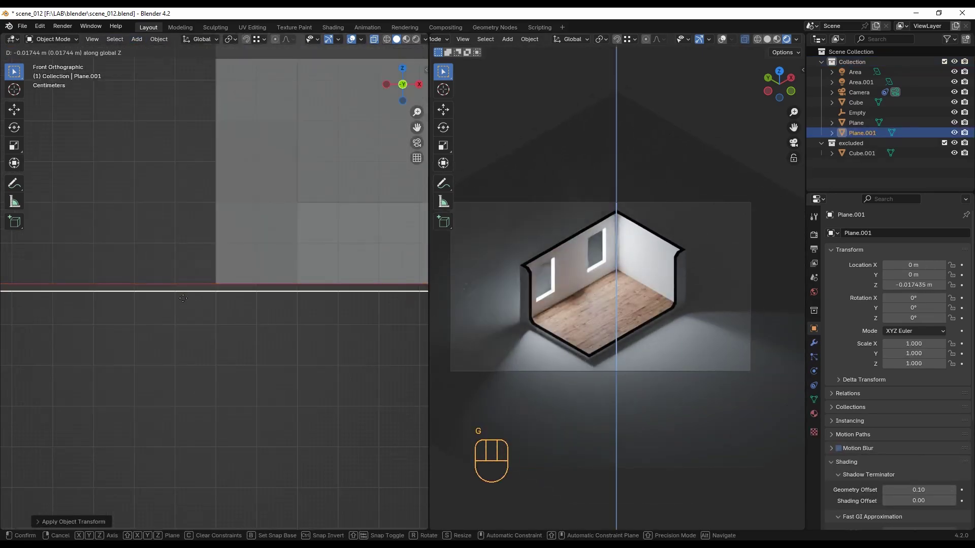
click(183, 298)
scroll(181, 322, down, 5)
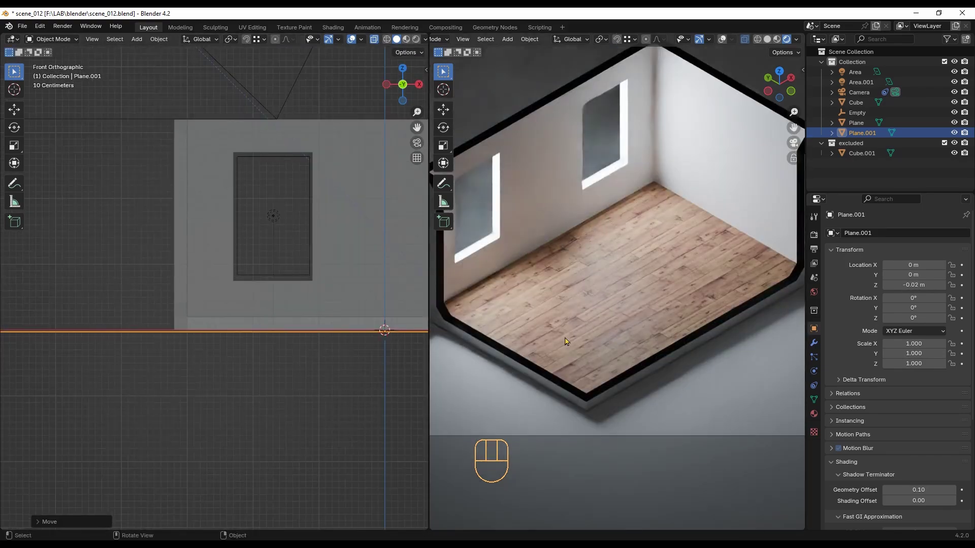
Unwrap the ground plane with a cube projection of cube size 1 and return to Object Mode.
middle_drag(260, 360, 216, 350)
click(52, 39)
click(54, 62)
scroll(176, 180, down, 6)
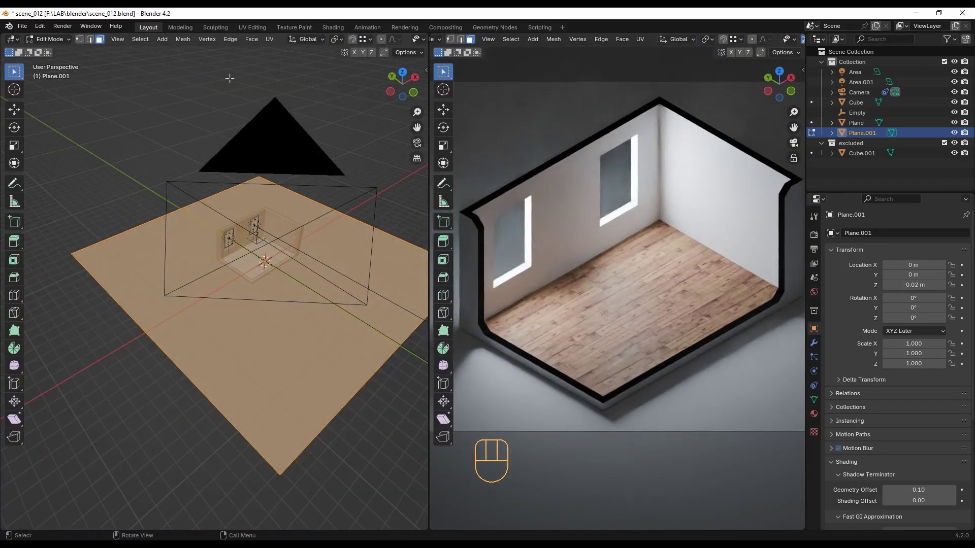
click(270, 39)
click(297, 99)
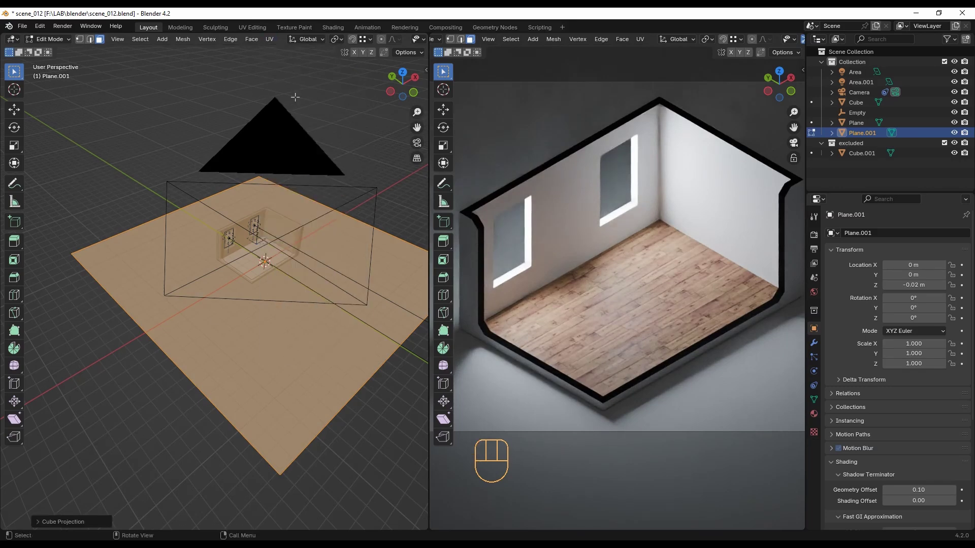
click(72, 523)
text(4)
key(Return)
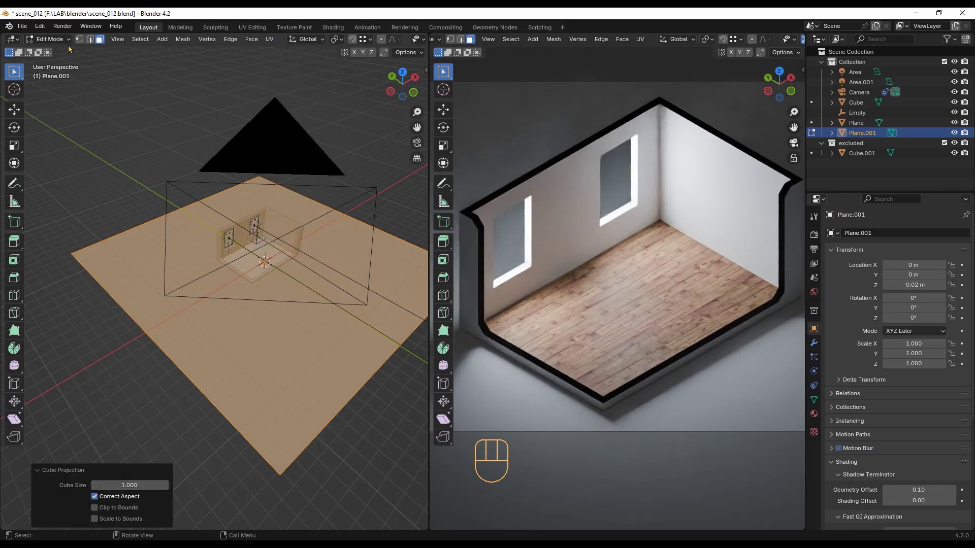
click(51, 39)
click(54, 50)
Create a new material for the ground plane in the Shader Editor with a Brick Texture driving its Base Color.
click(12, 39)
click(60, 135)
click(254, 39)
scroll(462, 290, down, 3)
click(180, 309)
key(shift+a)
click(136, 283)
drag(182, 294, 262, 289)
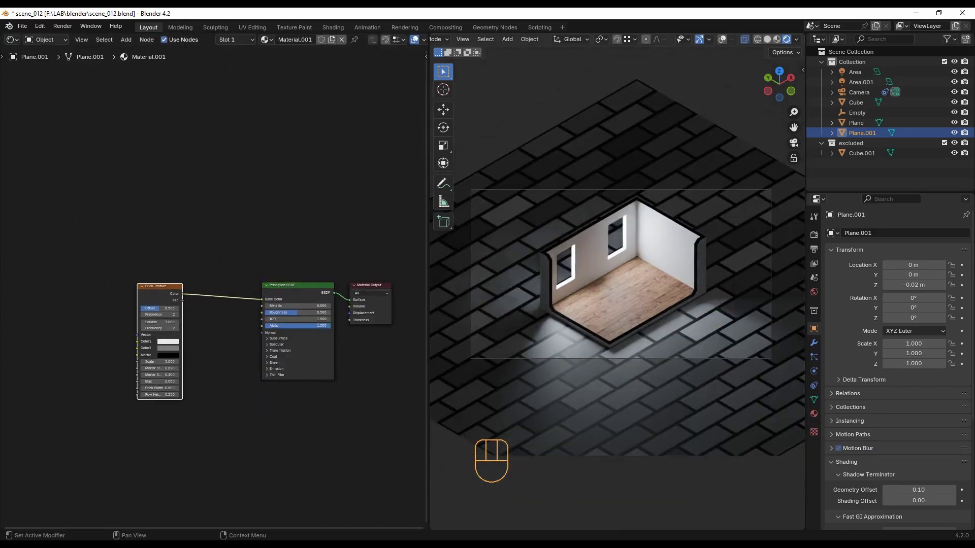
Set the Brick Texture's offset, scale, brick width and row height to 1.
scroll(131, 324, up, 5)
middle_drag(310, 489, 326, 446)
drag(230, 446, 264, 466)
double_click(223, 381)
text(1)
key(Return)
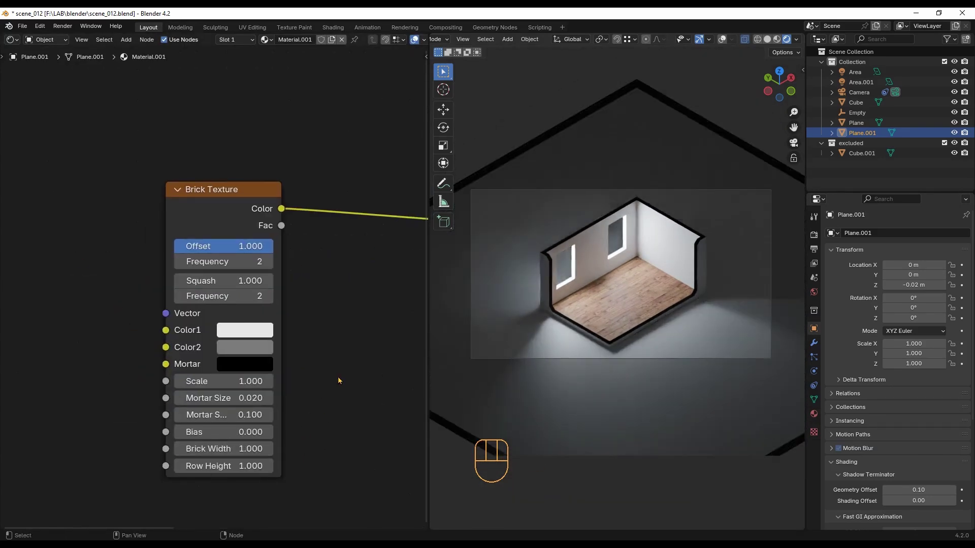
Add Texture Coordinate and Mapping nodes to the Brick Texture and link the UV output to the Mapping vector.
scroll(240, 368, down, 3)
key(ctrl+t)
scroll(120, 450, up, 2)
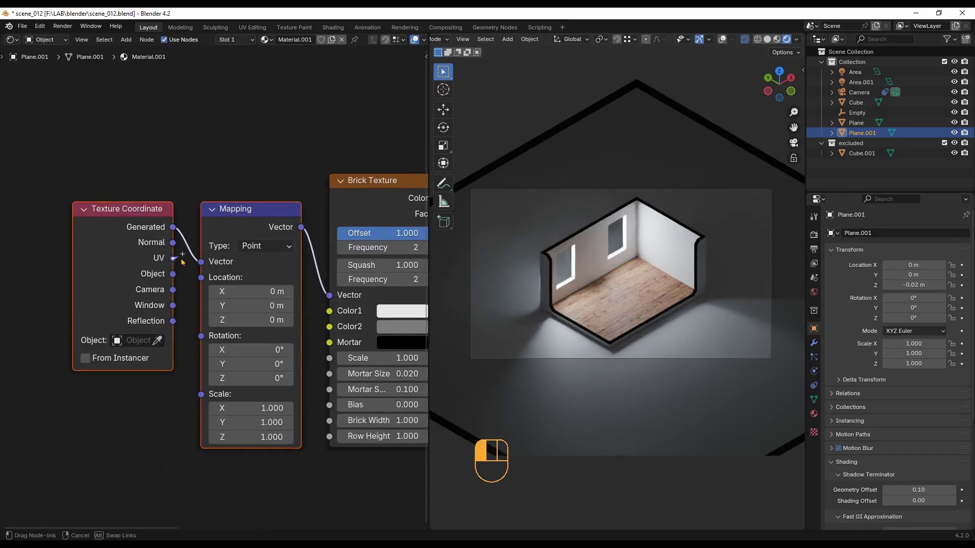
drag(192, 266, 196, 268)
scroll(599, 352, up, 4)
scroll(599, 352, down, 1)
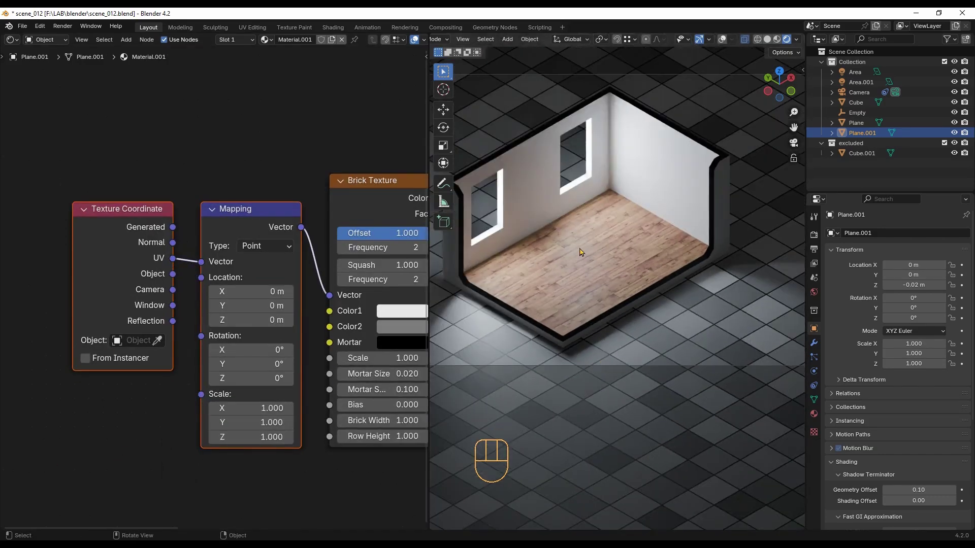
Move the ground plane about 0.318 m in X and 0.110 m in Y, aligning a tile joint with the room's front corner.
scroll(531, 346, down, 1)
scroll(544, 347, up, 12)
key(g)
key(x)
click(620, 319)
key(g)
key(y)
click(592, 358)
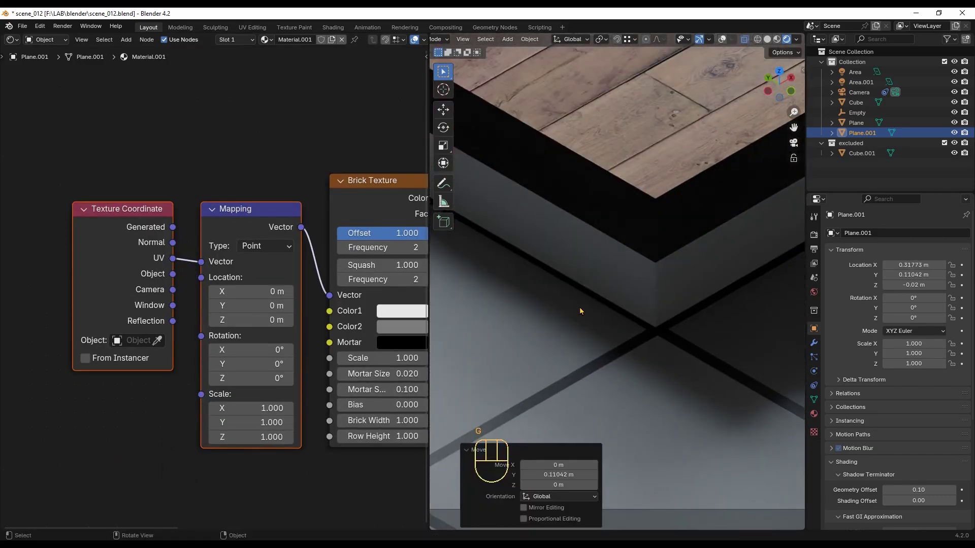
Move the Texture Coordinate and Mapping nodes away from the Brick Texture and change its Mortar color to light grey.
scroll(592, 361, down, 5)
scroll(276, 136, down, 5)
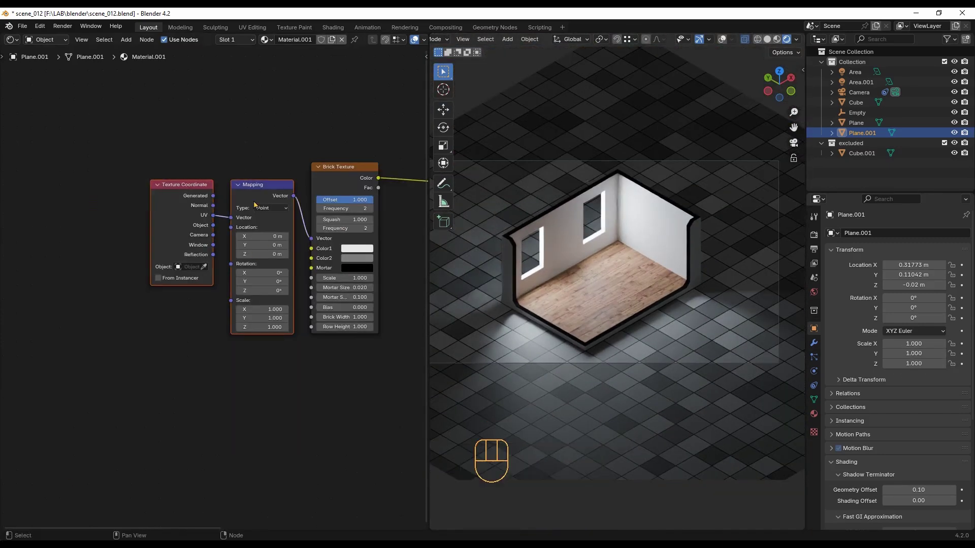
drag(263, 188, 40, 116)
click(356, 267)
drag(364, 246, 417, 246)
middle_drag(141, 332, 191, 380)
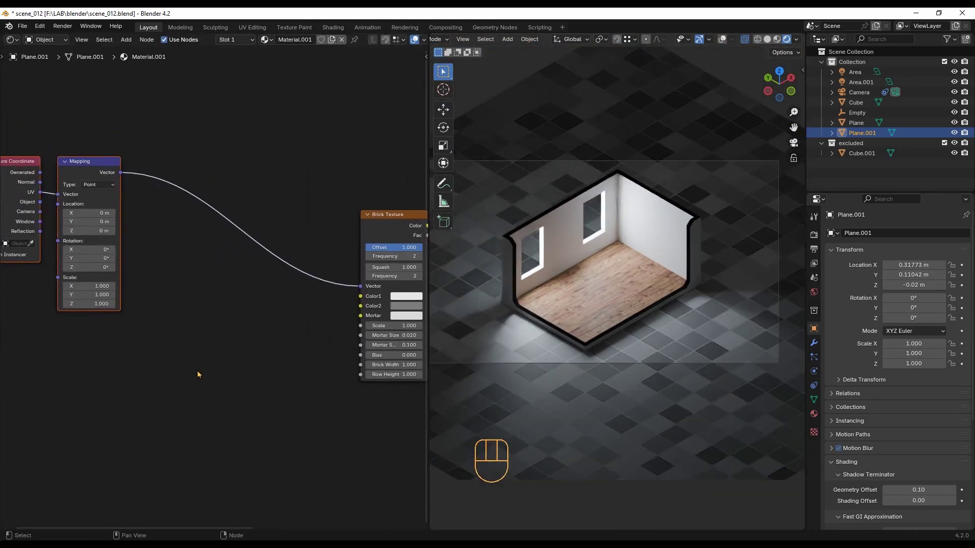
Add a Noise Texture below the Mapping node and feed its Fac output into the Brick Texture's Color1 and Color2.
key(shift+a)
click(175, 341)
click(166, 329)
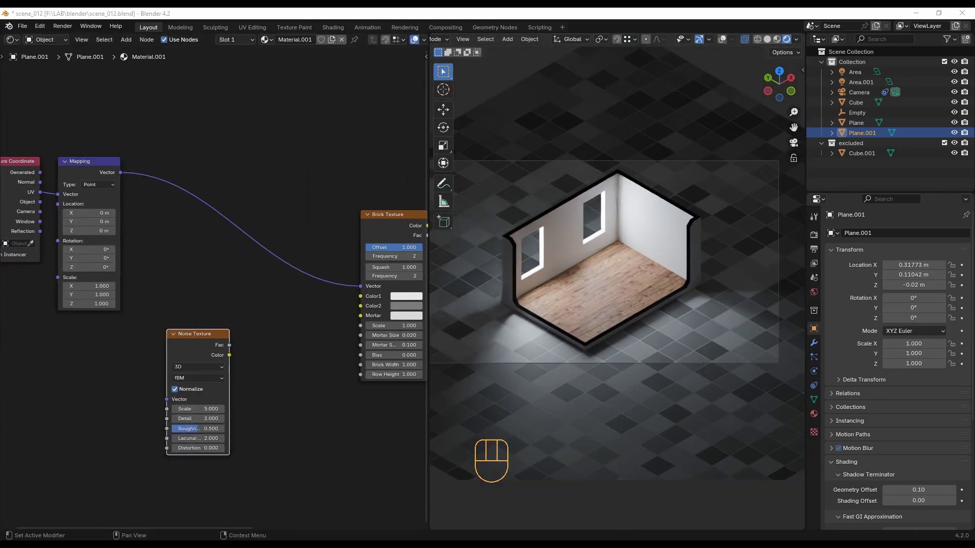
drag(229, 356, 360, 296)
drag(229, 355, 360, 306)
key(ctrl+z)
key(ctrl+z)
Add Texture Coordinate and Mapping nodes to the Noise Texture and set its Scale to 5.
scroll(303, 358, up, 1)
middle_drag(304, 358, 381, 350)
drag(262, 325, 238, 367)
key(ctrl+t)
middle_drag(237, 367, 290, 297)
drag(226, 453, 229, 473)
text(5)
key(Return)
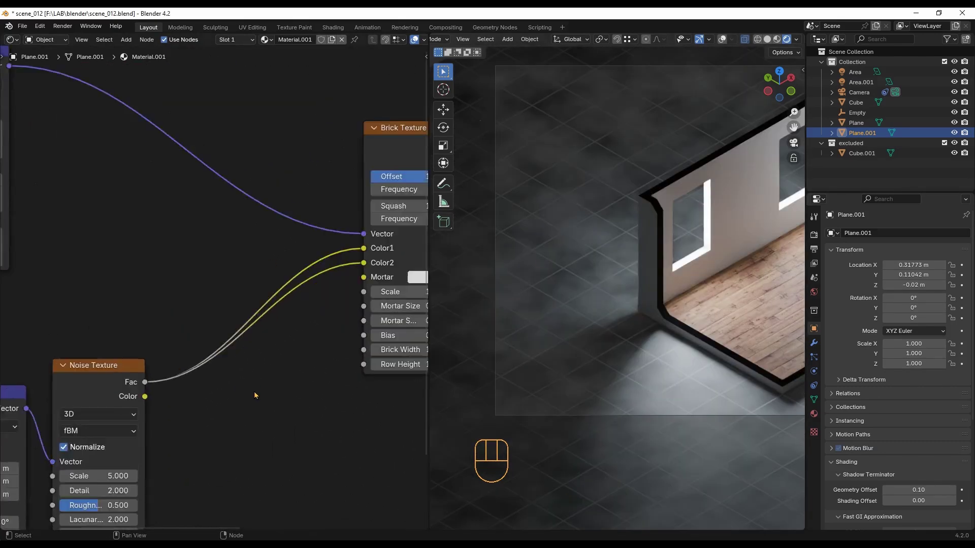
Insert a Color Ramp between the Noise Texture's Fac output and the Brick Texture's color inputs.
key(shift+a)
text(color ramp)
key(Return)
click(283, 296)
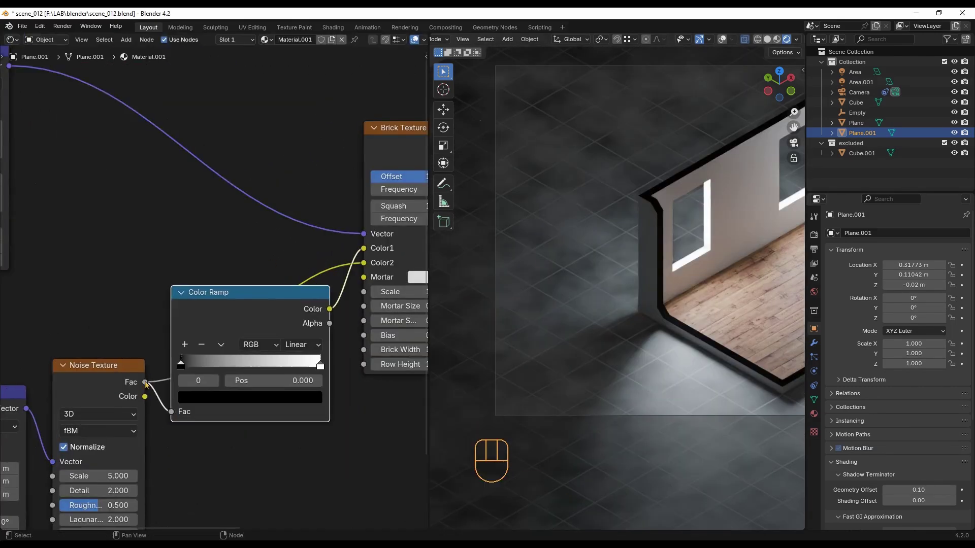
Color the Color Ramp's first stop dark green and its second stop light green.
click(205, 400)
click(309, 338)
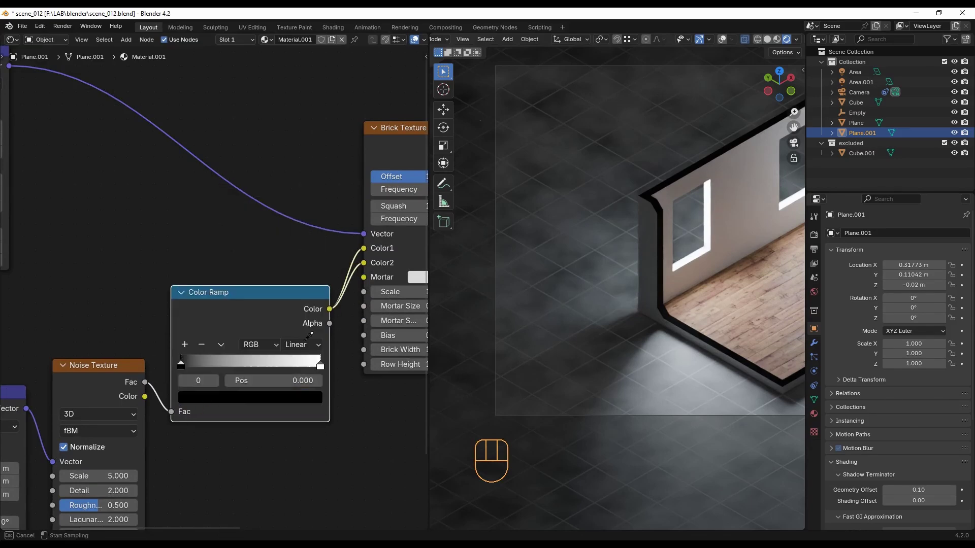
click(234, 397)
click(309, 220)
click(207, 257)
drag(309, 219, 310, 246)
click(320, 367)
click(279, 397)
click(211, 250)
click(311, 239)
Fine-tune the brightness of both green stops on the Color Ramp for a grass-like ground plane.
scroll(248, 409, up, 6)
click(141, 338)
click(213, 389)
drag(349, 152, 349, 163)
click(218, 389)
click(360, 340)
click(305, 388)
mouse_move(307, 319)
mouse_down()
mouse_move(287, 320)
mouse_move(306, 336)
mouse_up()
Rename the ground plane as "base plane" and move it into the excluded collection.
scroll(220, 459, down, 6)
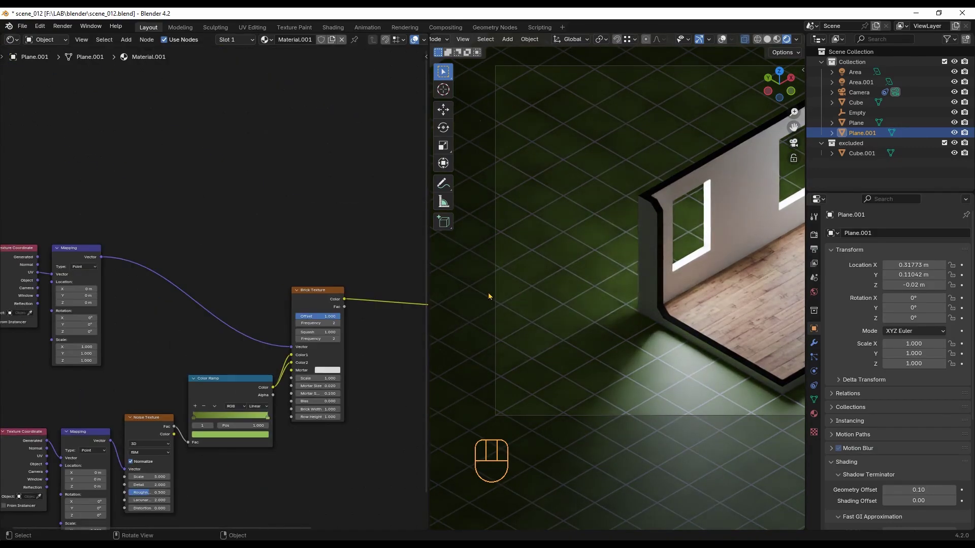
scroll(650, 228, down, 3)
shift+middle_drag(659, 225, 568, 252)
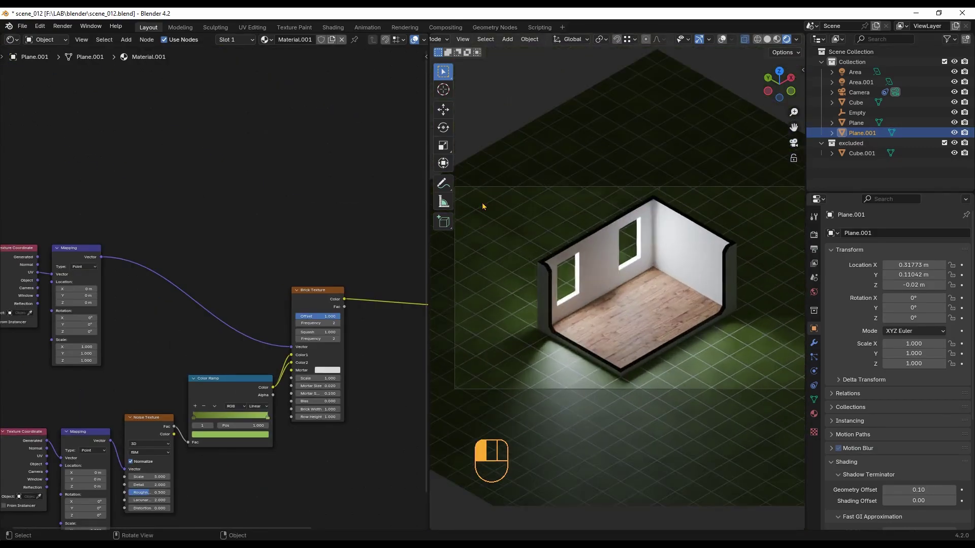
text(base plane)
key(Return)
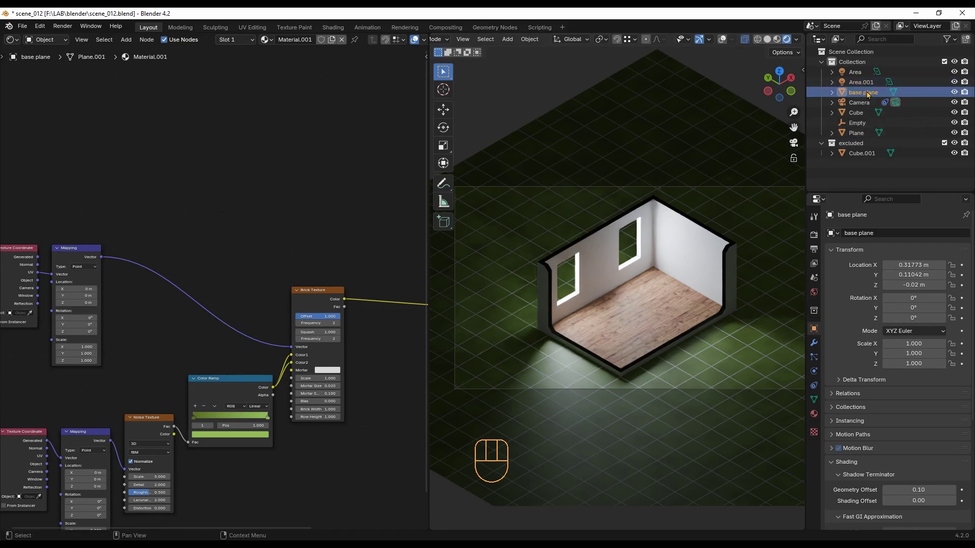
drag(869, 95, 851, 143)
Rename Cube.001 in the excluded collection as "exterior walls".
double_click(862, 153)
text(exterior walls)
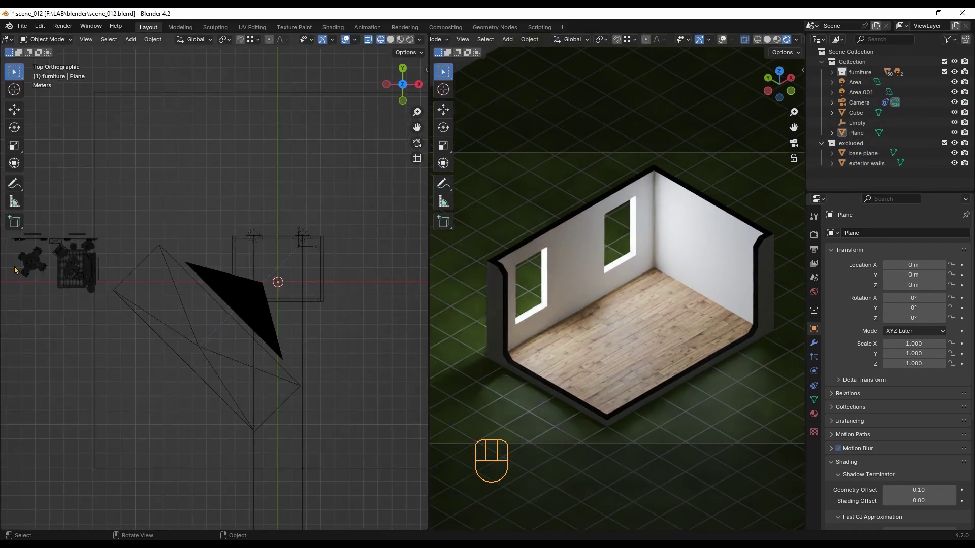
scroll(10, 246, up, 5)
scroll(104, 262, up, 2)
drag(278, 273, 248, 381)
key(ctrl+z)
scroll(180, 317, up, 2)
click(283, 337)
key(Escape)
Select the window frames and curtains in the furniture set and move them 15.901 m along X to the room.
scroll(239, 219, up, 4)
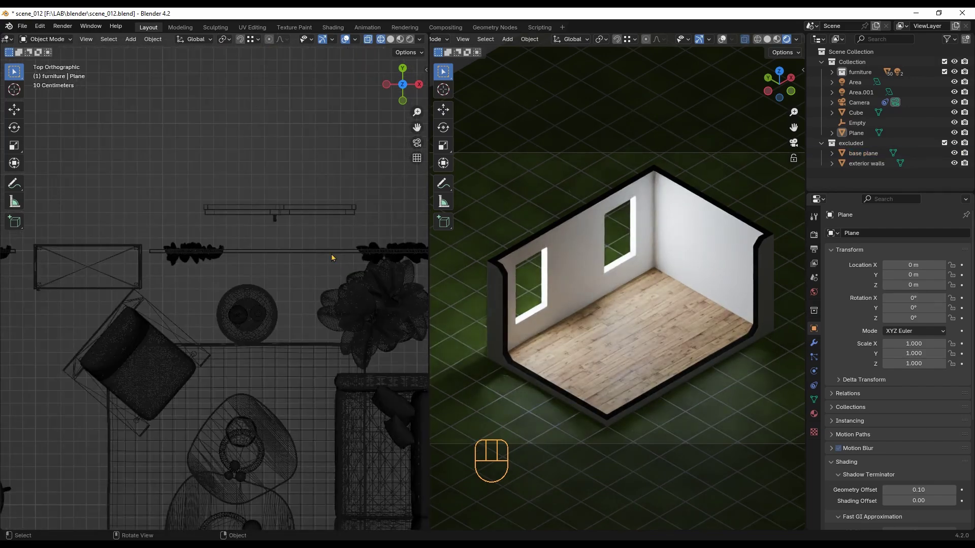
drag(354, 259, 198, 200)
shift+middle_drag(127, 238, 406, 256)
shift+drag(300, 216, 61, 296)
scroll(56, 292, down, 10)
key(g)
middle_click(301, 316)
click(321, 315)
Fine-position the window frames and curtains in the top view against the corners of the room's window openings.
scroll(336, 281, up, 18)
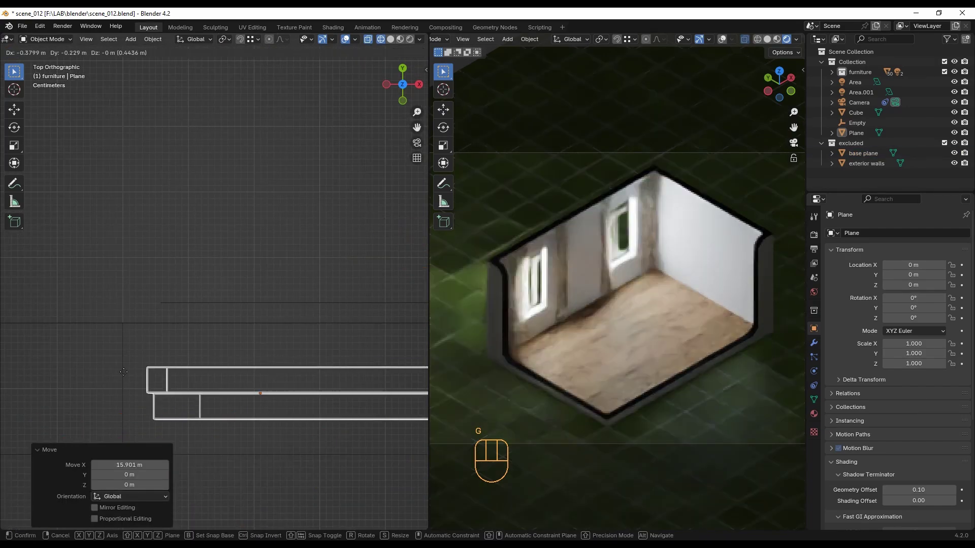
key(g)
click(114, 376)
scroll(196, 155, down, 9)
scroll(195, 208, up, 10)
key(g)
click(218, 249)
scroll(127, 197, up, 13)
key(g)
click(156, 242)
click(155, 243)
Slide one window's frame parts along a single axis to fit its opening, and reposition both curtain sets just inside the wall.
scroll(156, 242, down, 20)
scroll(340, 244, up, 11)
click(356, 206)
shift+click(356, 219)
key(g)
middle_click(369, 218)
click(354, 225)
scroll(355, 225, down, 20)
drag(287, 262, 85, 246)
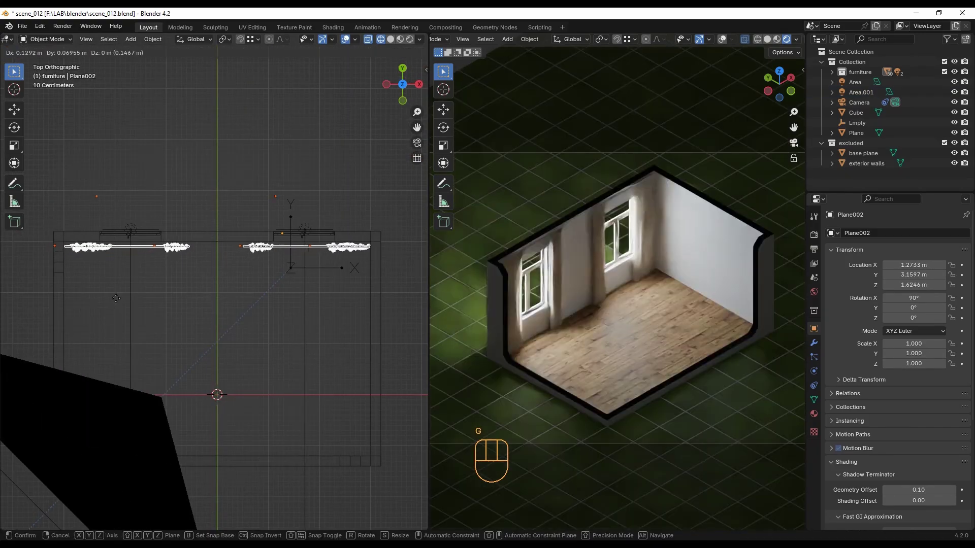
In Edit Mode, move the end of the curtain rod nearest the side wall 0.15 m along X.
click(138, 247)
scroll(138, 247, up, 3)
key(Tab)
key(g)
click(115, 291)
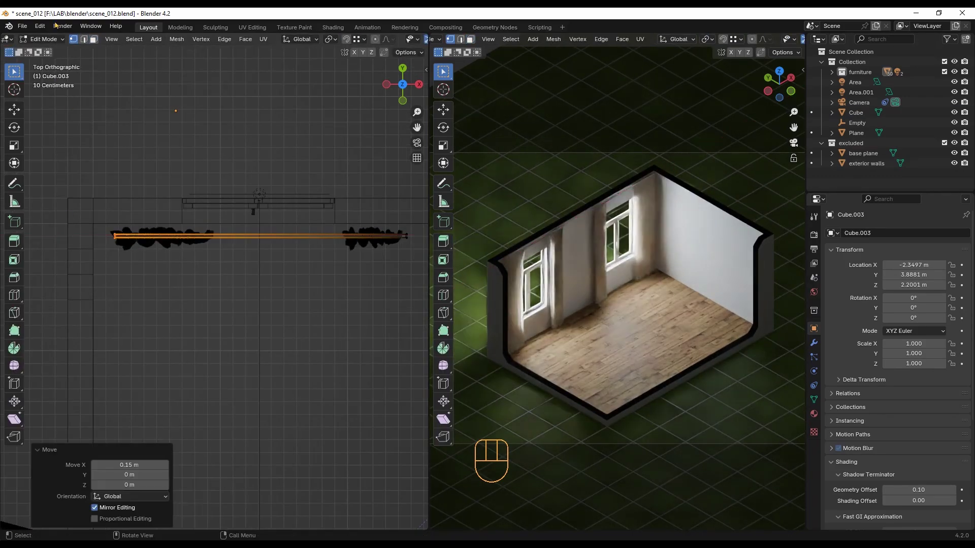
key(Tab)
Select the opposite end of the same curtain rod in Edit Mode and shift it along X to shorten the rod.
key(Tab)
drag(143, 84, 421, 284)
key(g)
middle_click(412, 282)
click(409, 282)
key(Tab)
Slide two of the curtain panels along X to fit them on their rods beside the windows.
scroll(210, 216, down, 2)
click(209, 215)
key(g)
middle_click(203, 220)
click(198, 220)
scroll(299, 219, up, 4)
click(330, 221)
key(g)
middle_click(305, 240)
click(281, 254)
Slide the curtain panel nearest the side wall about 0.139 m along X onto the shortened rod.
shift+middle_drag(178, 254, 387, 257)
click(198, 218)
shift+middle_drag(76, 239, 409, 254)
click(213, 226)
key(g)
middle_click(214, 254)
click(193, 254)
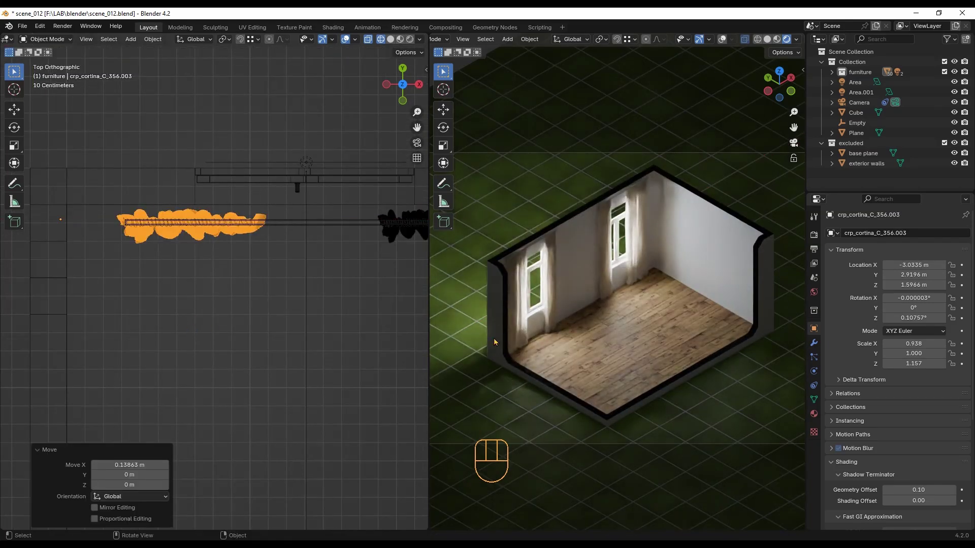
Open the selected curtain's curtain_fabric material in the Shader Editor and cut all links between its nodes.
click(9, 39)
click(46, 120)
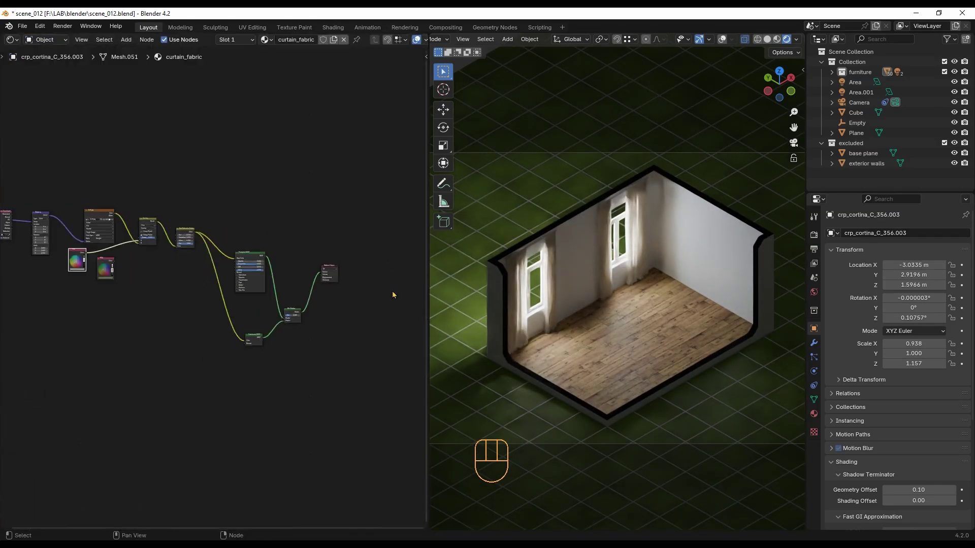
scroll(251, 236, up, 1)
middle_drag(251, 236, 308, 256)
ctrl+right_drag(376, 358, 203, 244)
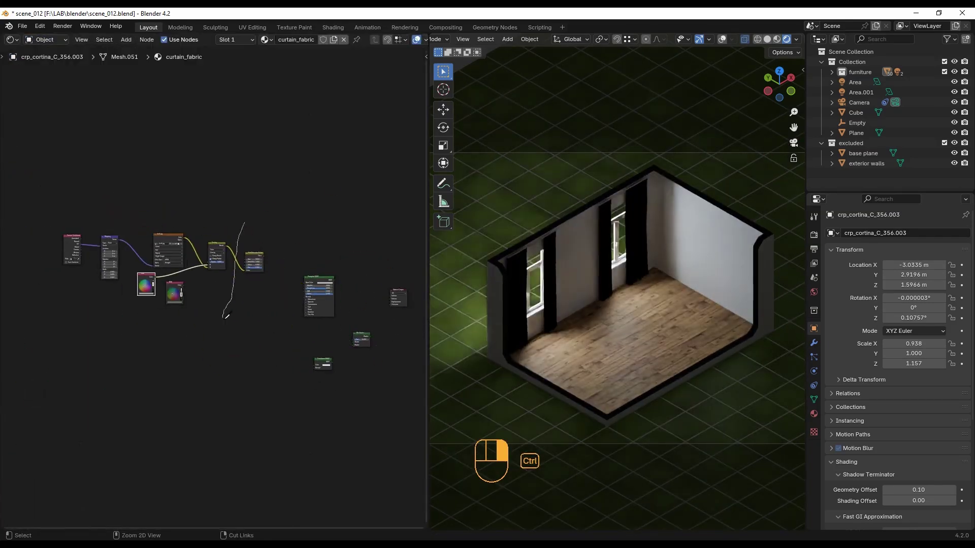
Link the Principled BSDF output of curtain_fabric directly to the Material Output's Surface.
scroll(406, 312, up, 14)
scroll(500, 293, up, 6)
click(379, 280)
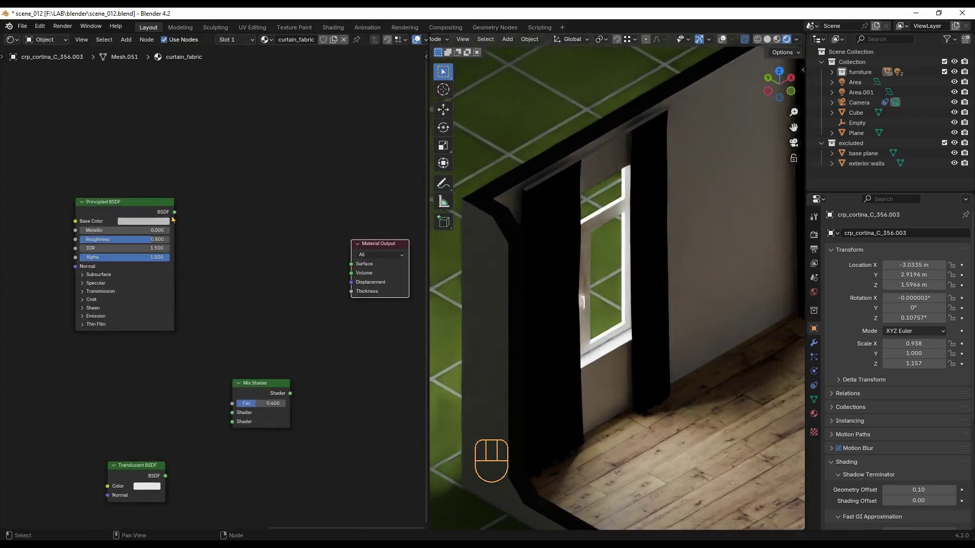
drag(350, 270, 350, 266)
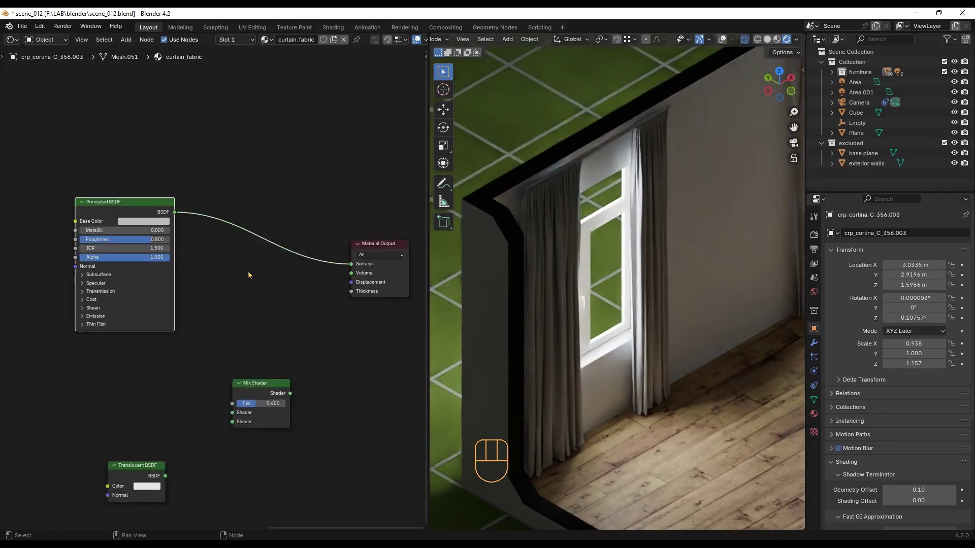
Link the cloth.jpg image texture's Color output to the Principled BSDF's Base Color.
scroll(346, 379, down, 4)
scroll(344, 286, up, 1)
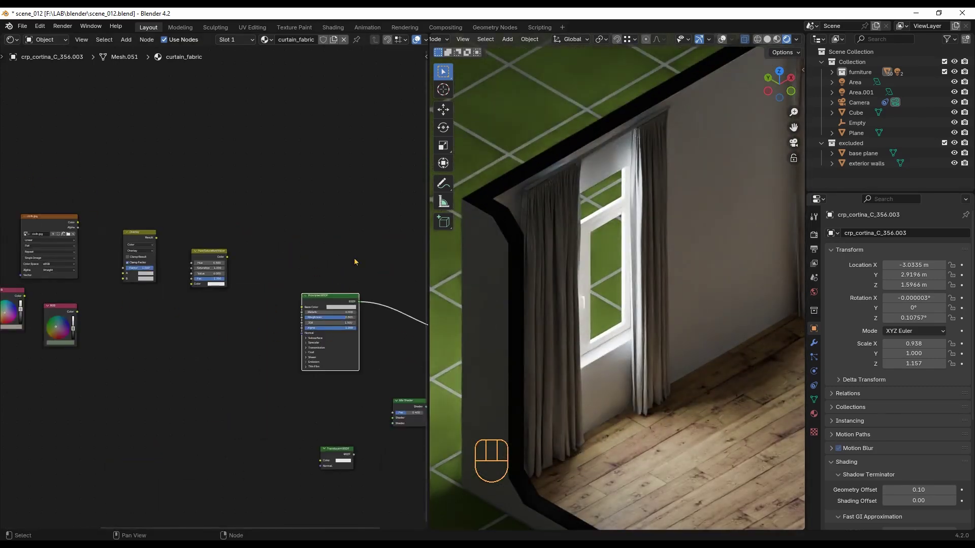
scroll(366, 252, down, 2)
scroll(222, 226, up, 6)
scroll(168, 203, down, 5)
scroll(222, 208, up, 4)
drag(60, 202, 365, 318)
Link the Mapping node to the cloth.jpg Vector input and the Texture Coordinate's UV output to the Mapping Vector.
scroll(568, 395, up, 5)
scroll(383, 300, down, 10)
scroll(113, 289, up, 12)
drag(213, 265, 315, 345)
scroll(45, 279, up, 3)
drag(118, 275, 119, 276)
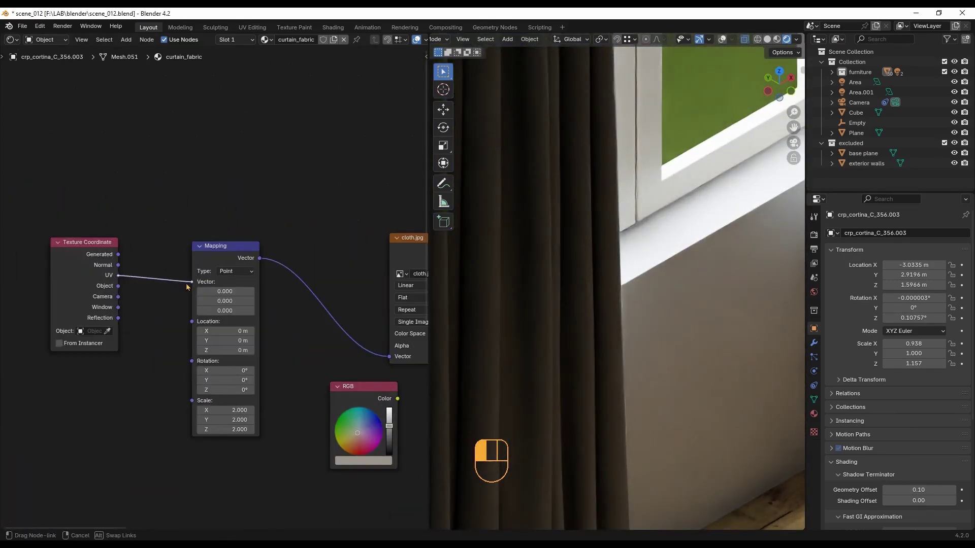
drag(187, 287, 189, 284)
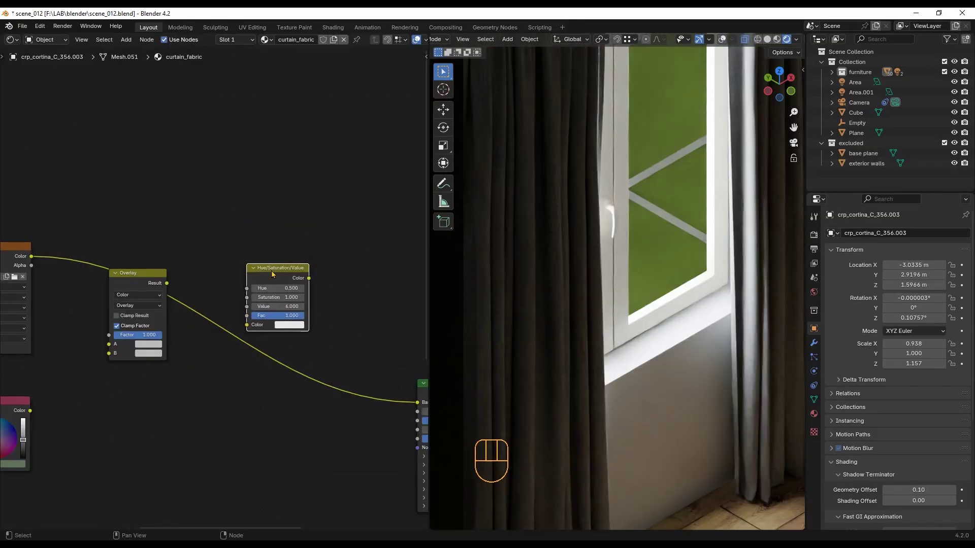
Route cloth.jpg's Color through the Hue/Saturation/Value node into the Principled BSDF's Base Color, with a Value of 6.
scroll(120, 272, down, 2)
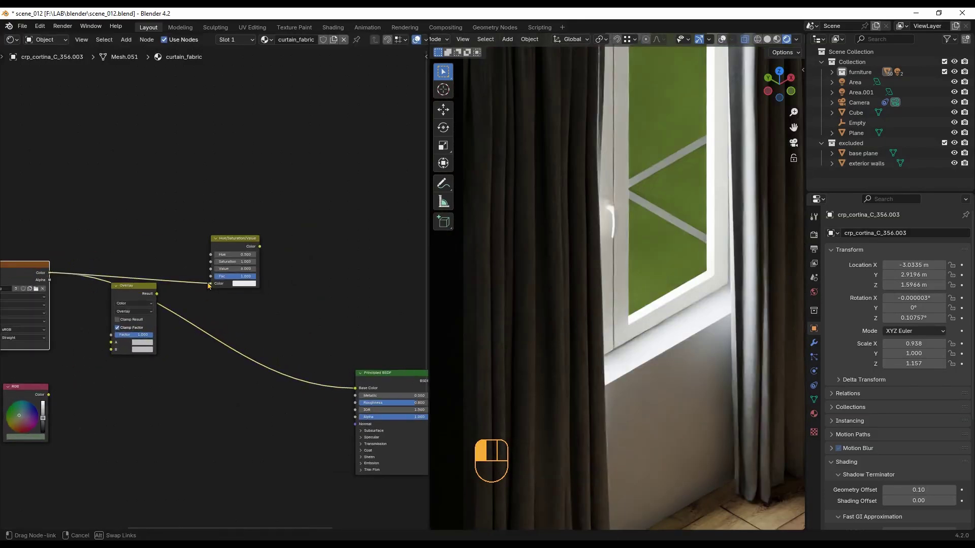
drag(339, 385, 355, 388)
scroll(238, 259, up, 3)
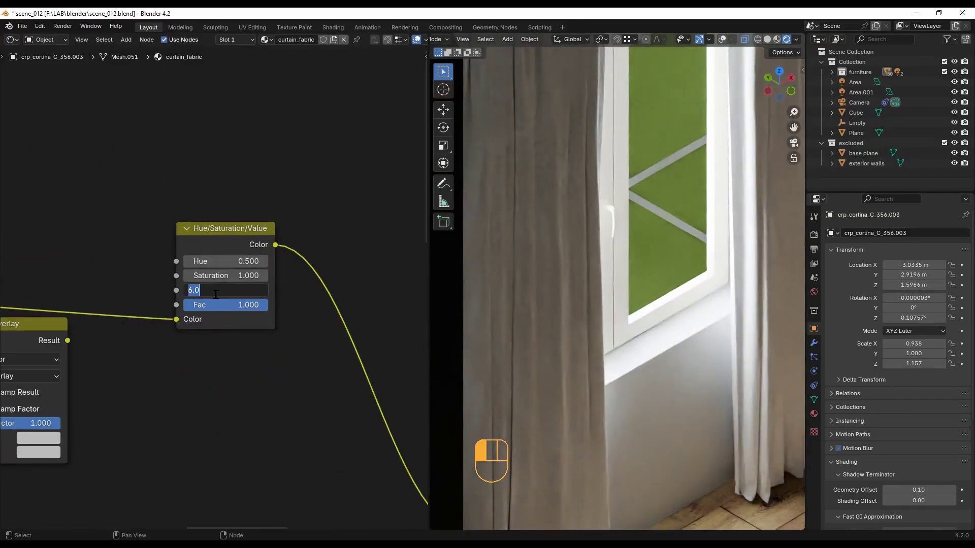
key(Return)
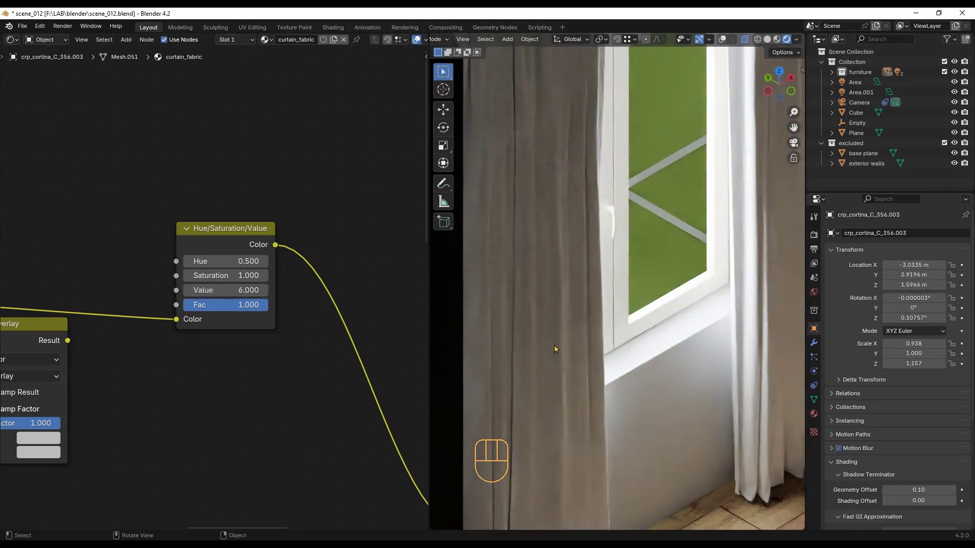
Add a Mix Color node above the existing Overlay node and set its blending mode to Overlay.
scroll(358, 221, down, 3)
scroll(373, 224, down, 2)
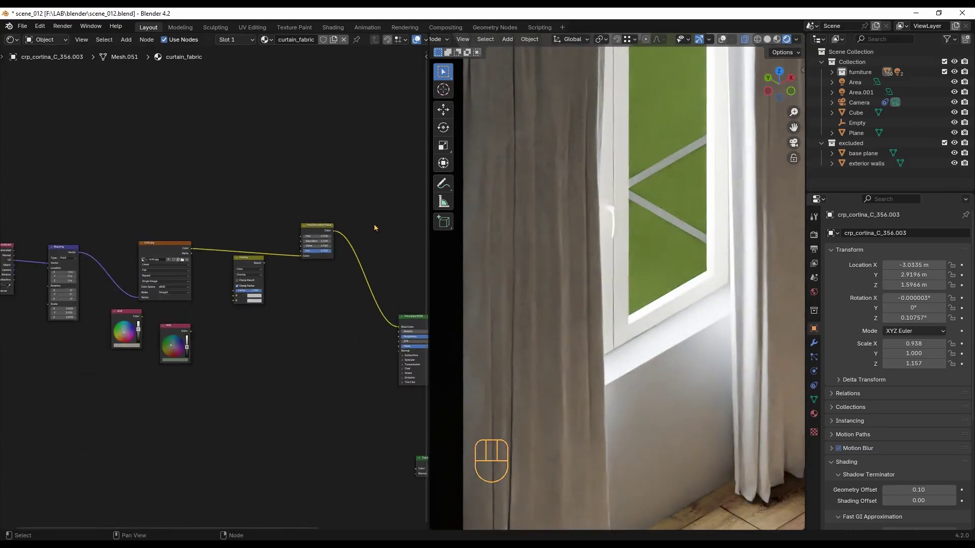
scroll(351, 253, up, 2)
scroll(281, 320, up, 2)
key(shift+a)
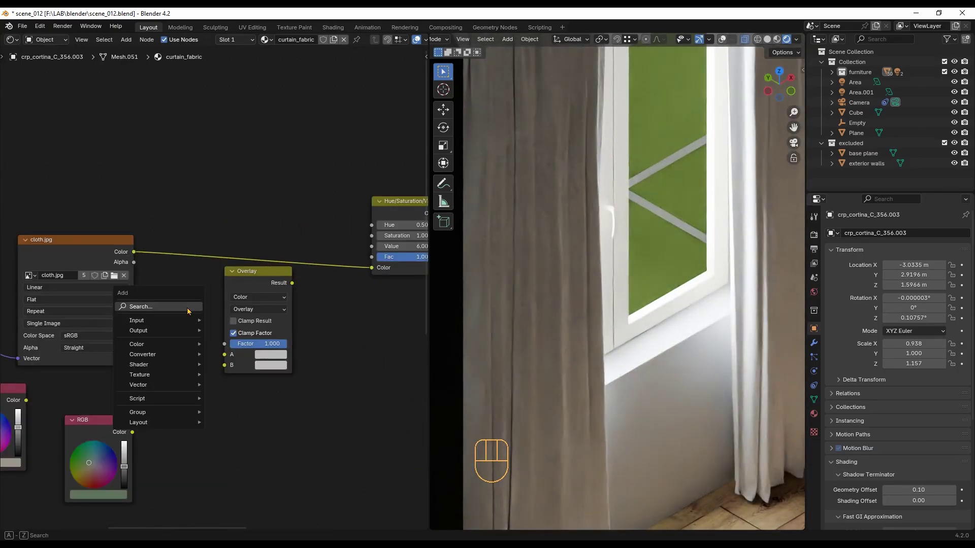
text(mix)
key(Return)
click(223, 114)
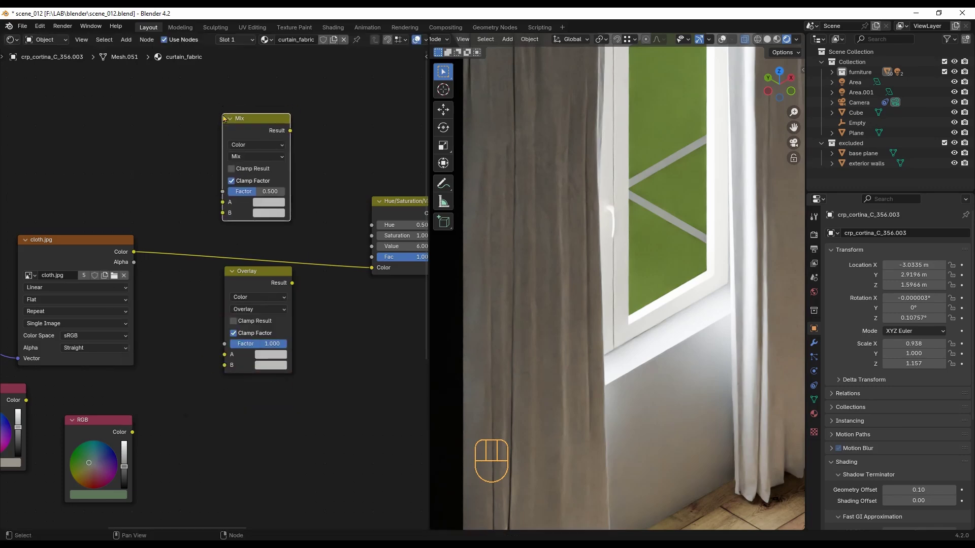
click(244, 157)
click(238, 277)
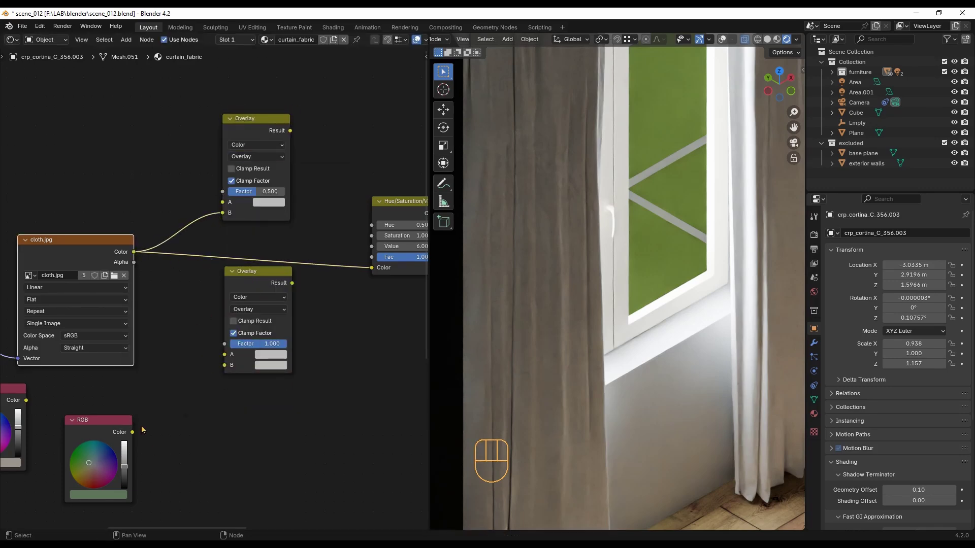
Wire the green RGB and cloth.jpg colors through the upper Overlay node into Hue/Saturation/Value, and delete the unused Overlay node.
scroll(131, 435, up, 4)
scroll(205, 426, down, 3)
drag(232, 424, 327, 177)
scroll(327, 177, down, 8)
middle_drag(327, 178, 217, 239)
scroll(312, 221, up, 6)
drag(221, 191, 297, 318)
click(193, 321)
key(Delete)
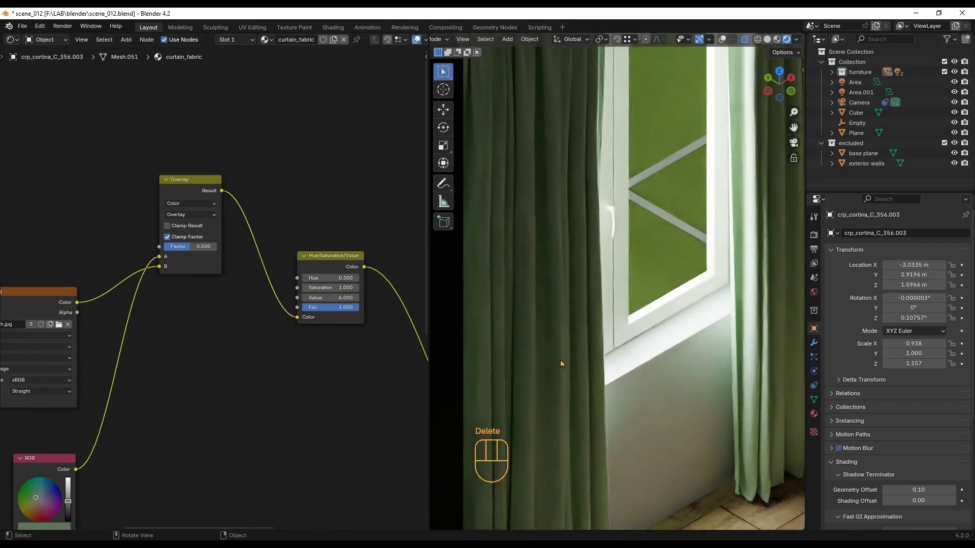
Feed the Overlay node's A input from the beige RGB node and set the Overlay Factor to 1.
scroll(272, 277, down, 7)
scroll(118, 373, up, 5)
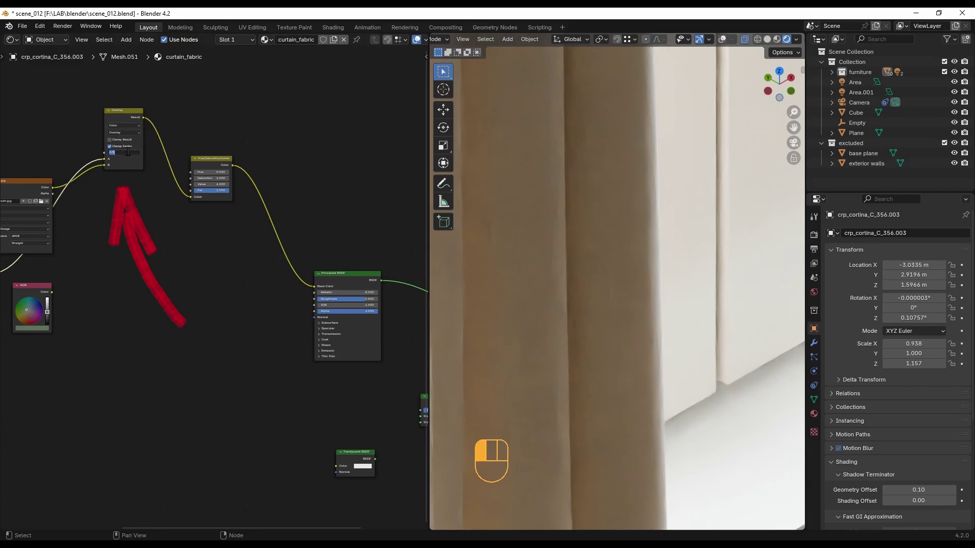
key(Return)
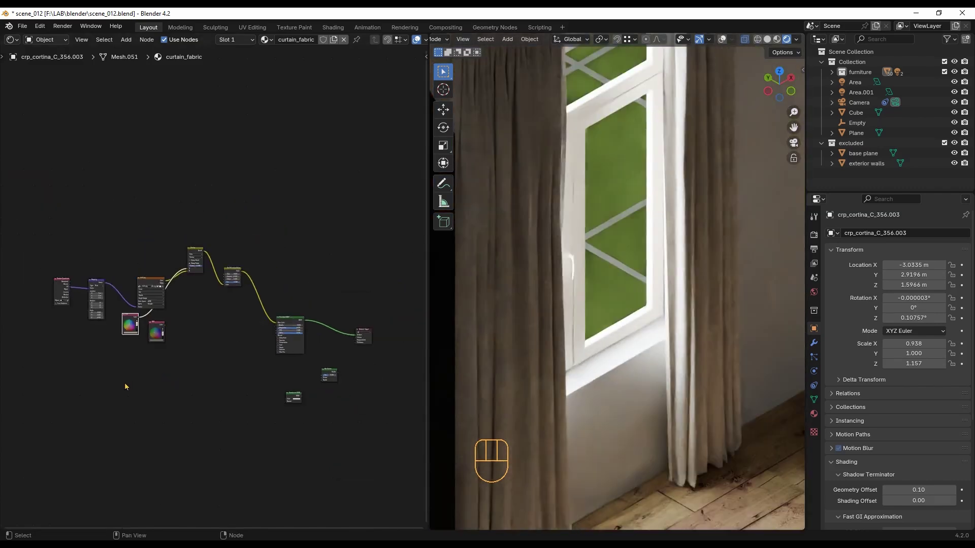
Insert the Mix Shader between the Principled BSDF and Material Output, and link the Translucent BSDF to its second Shader input.
scroll(125, 386, up, 6)
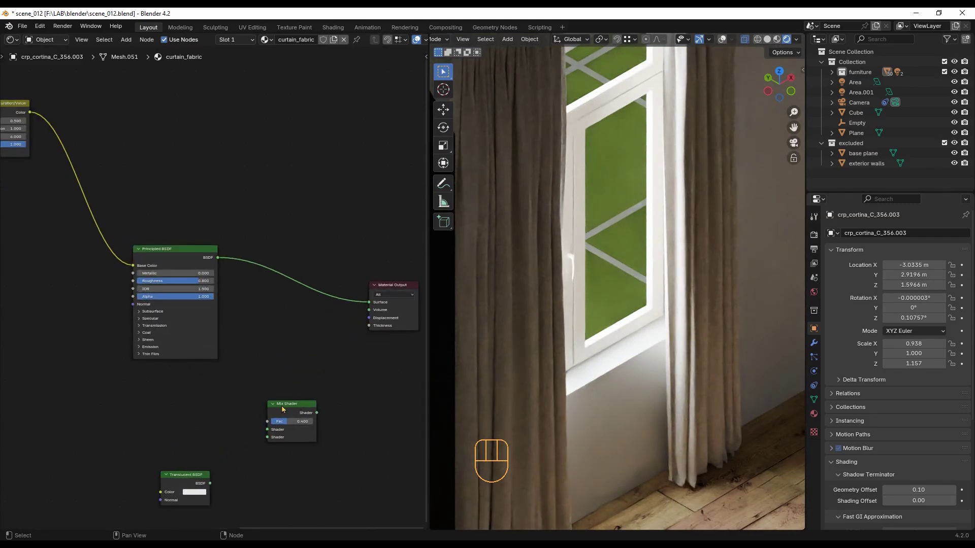
drag(292, 406, 301, 260)
drag(188, 477, 195, 401)
scroll(196, 366, up, 3)
drag(228, 405, 338, 282)
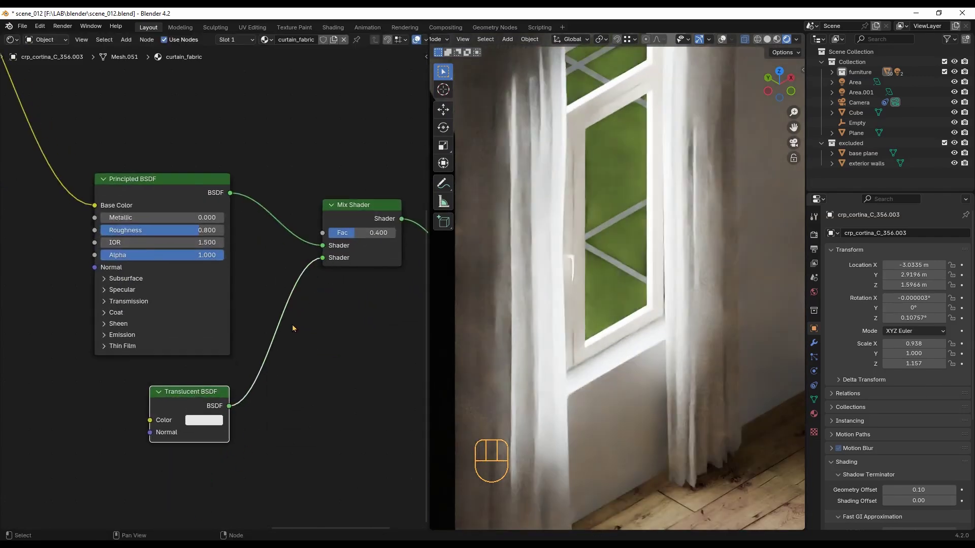
Try Mix Shader factors of 0 and 1 on the curtain fabric and return the factor to 0.4.
click(375, 233)
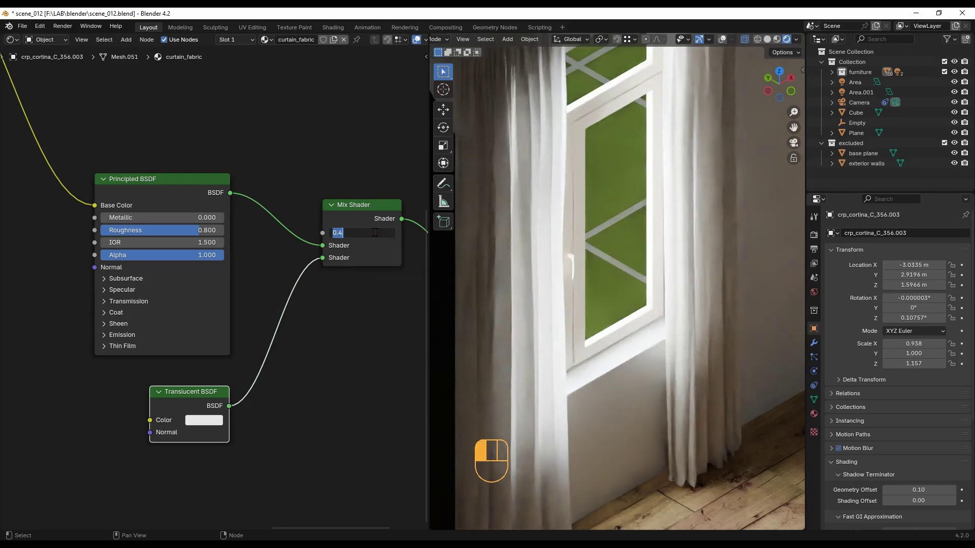
text(0)
key(Return)
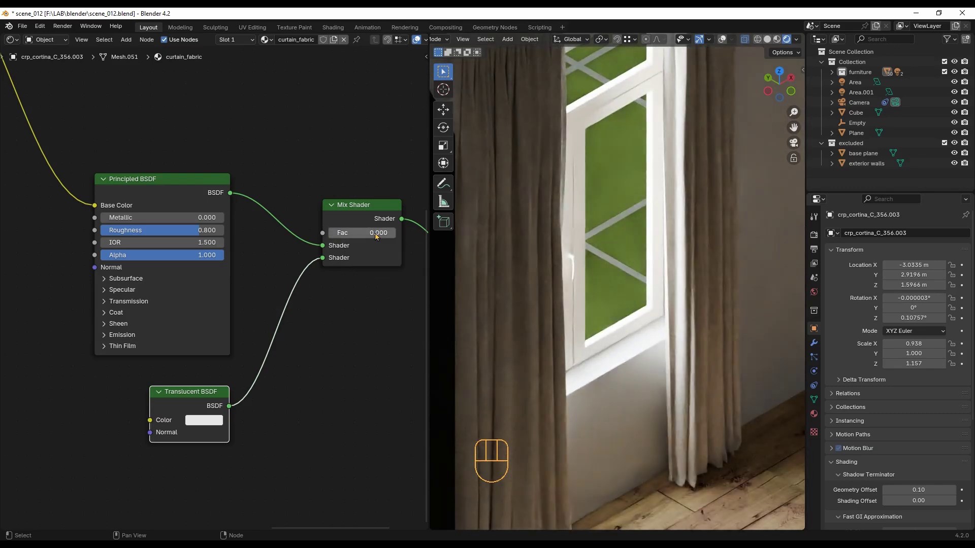
click(375, 233)
text(1)
key(Return)
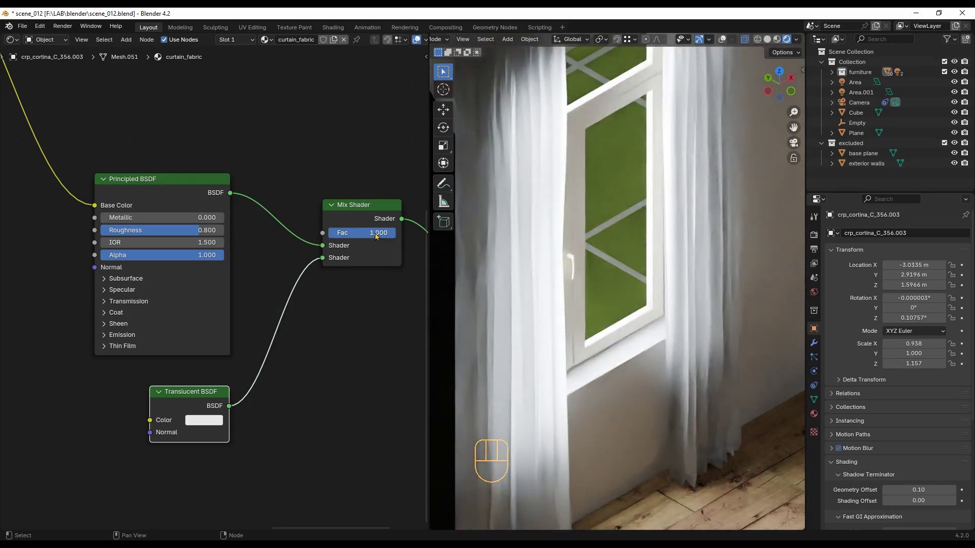
key(Return)
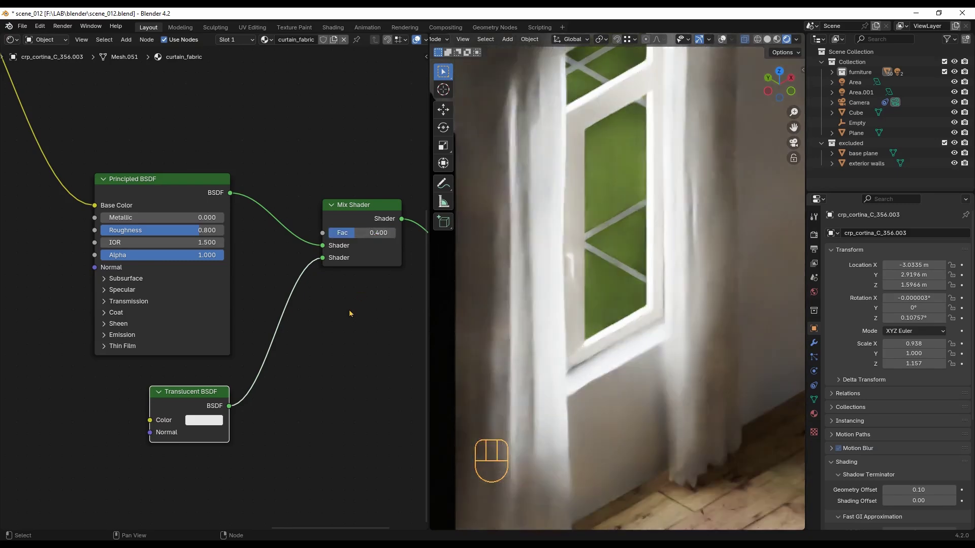
Link the Hue/Saturation/Value Color output to the Translucent BSDF's Color and move the Principled BSDF slightly higher.
scroll(370, 353, down, 3)
scroll(253, 325, up, 2)
drag(300, 412, 318, 419)
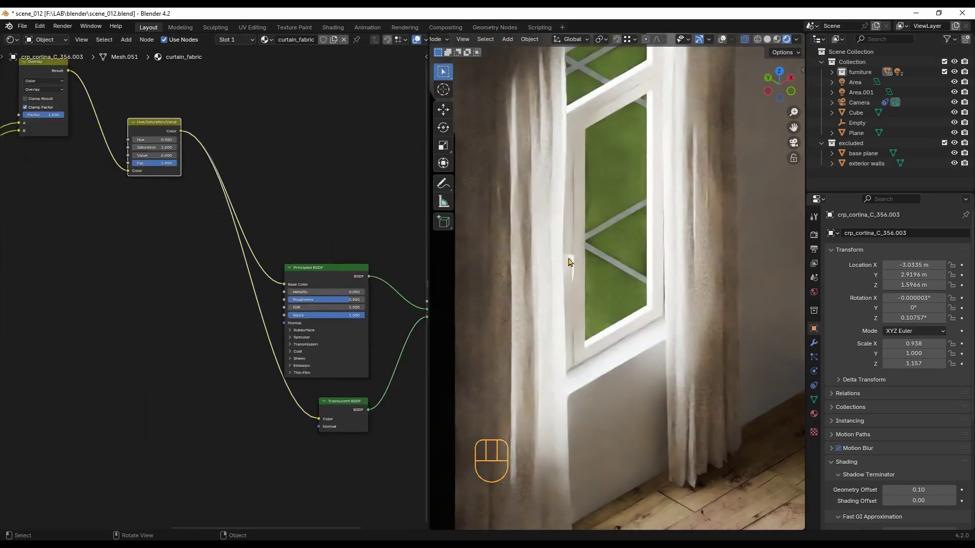
drag(332, 290, 343, 257)
scroll(506, 330, down, 8)
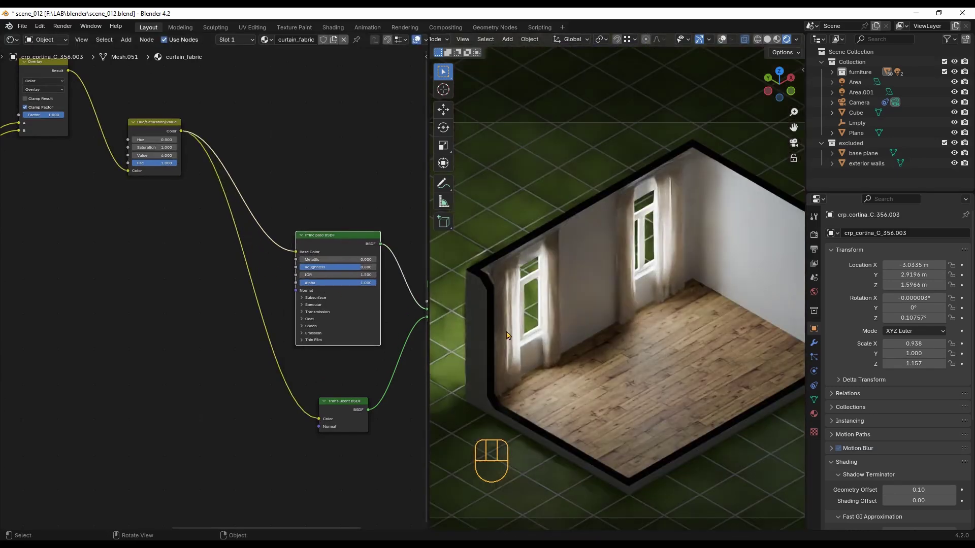
scroll(126, 391, down, 3)
scroll(355, 363, up, 4)
Display the carpet texture 16681.tif and the painting texture wabi_sabi_01.jpg in the Image Editor.
ctrl+drag(261, 323, 256, 324)
ctrl+scroll(257, 328, down, 2)
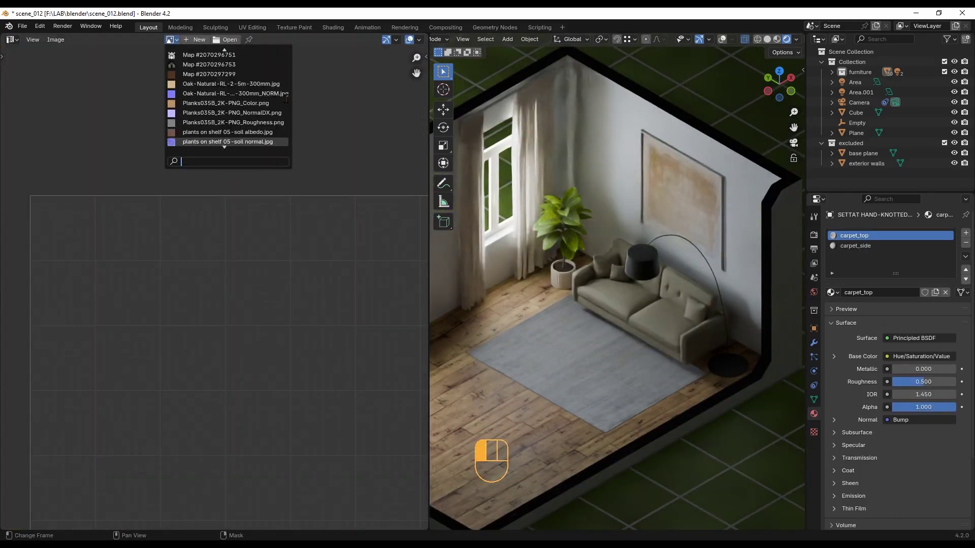
click(228, 154)
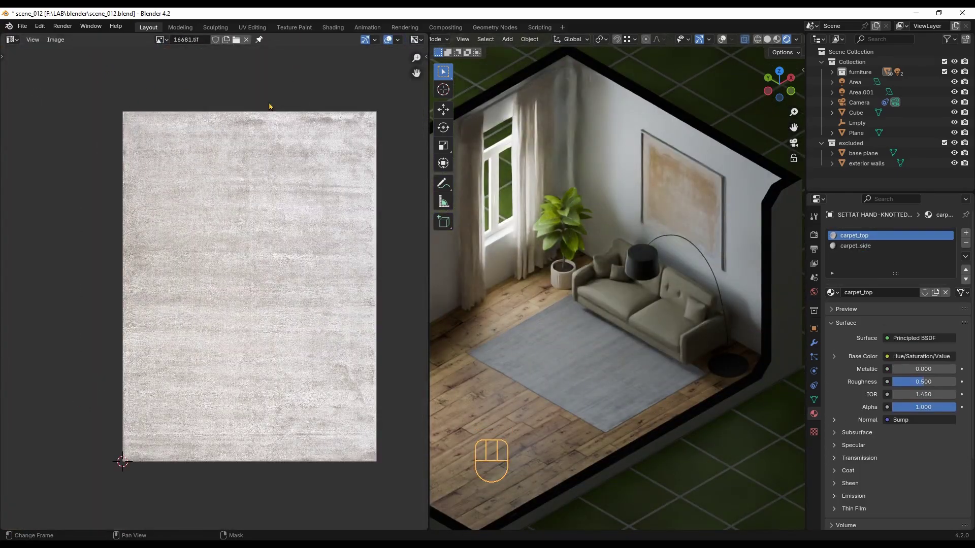
key(ctrl+z)
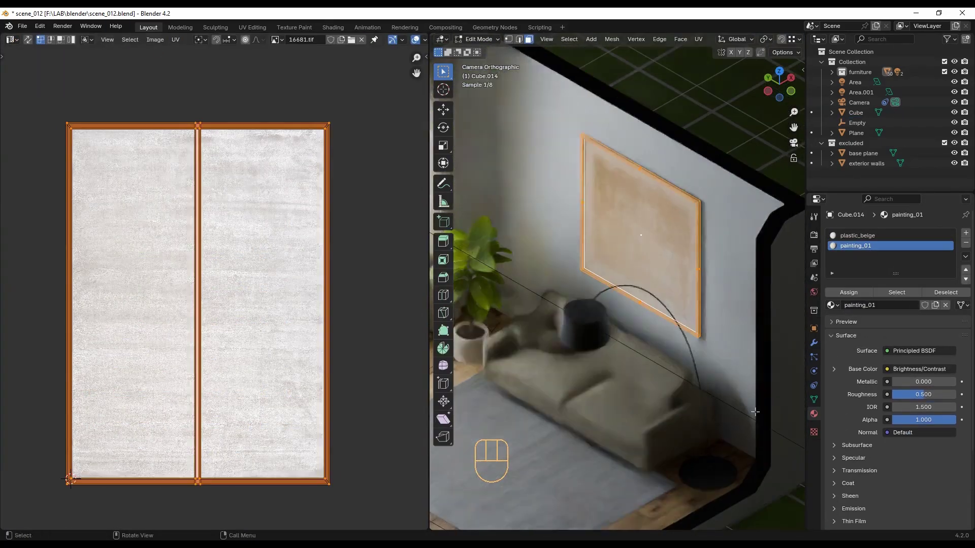
click(275, 40)
click(371, 92)
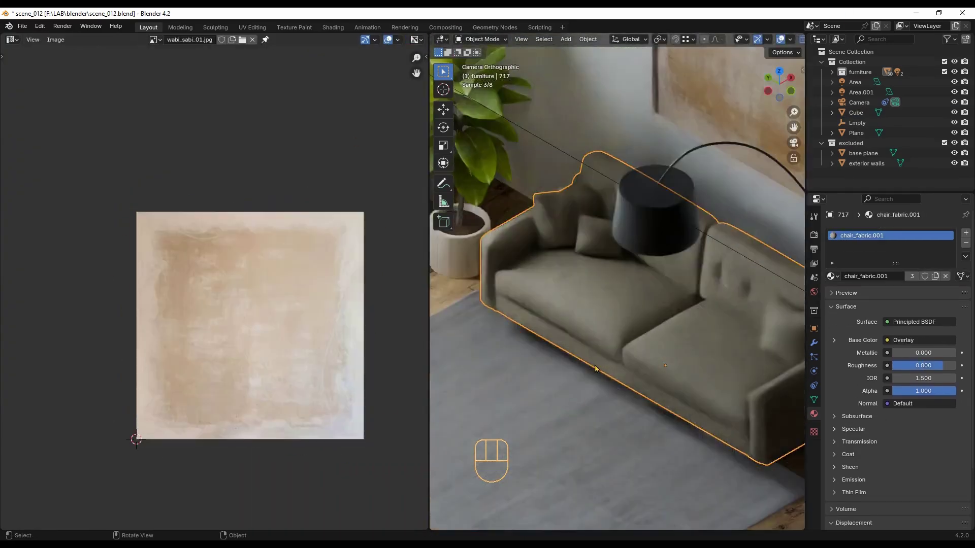
Assign the curtain_fabric material to the sofa and make it a separate copy named seating_fabric_01.
scroll(596, 370, down, 3)
click(837, 276)
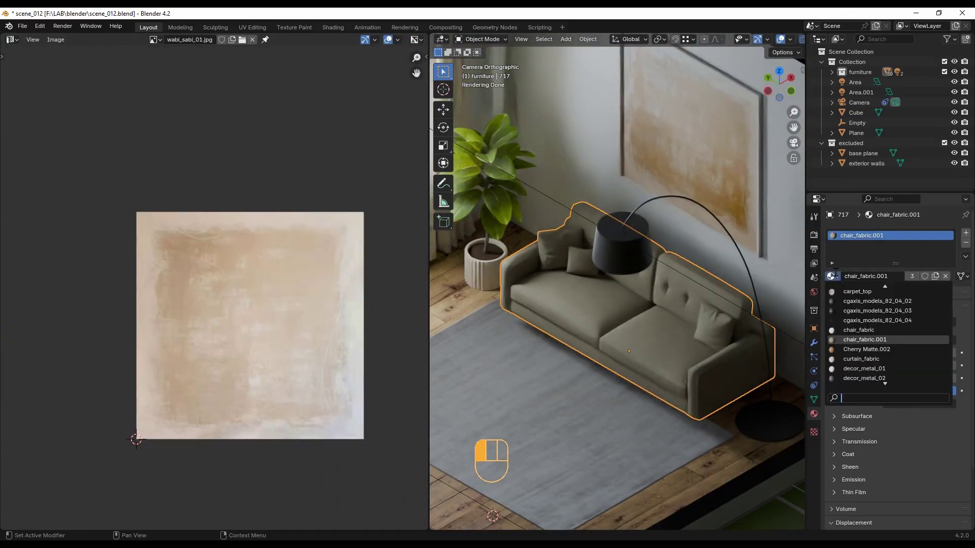
text(cur)
click(896, 291)
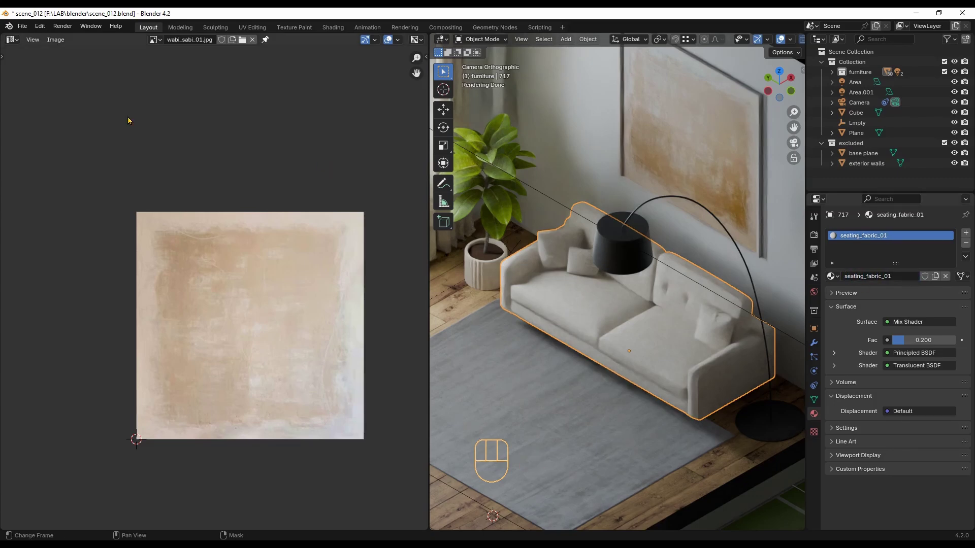
Remove the Mix Shader and Translucent BSDF from the seating_fabric_01 node tree and connect the Principled BSDF directly to the Material Output.
click(11, 40)
click(51, 136)
scroll(270, 240, up, 4)
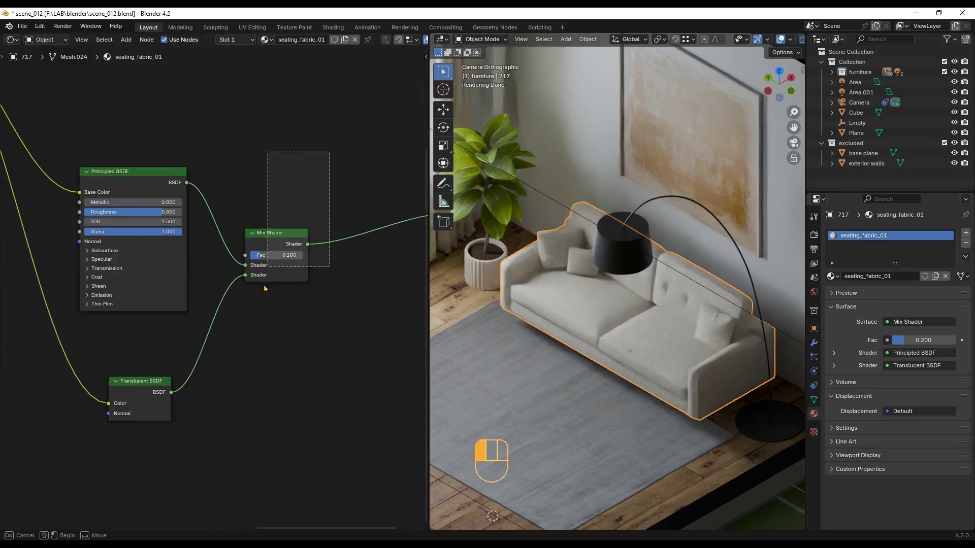
drag(253, 364, 250, 364)
key(x)
drag(85, 353, 184, 431)
key(x)
drag(304, 285, 178, 275)
scroll(120, 280, up, 7)
drag(119, 276, 203, 292)
scroll(407, 343, down, 7)
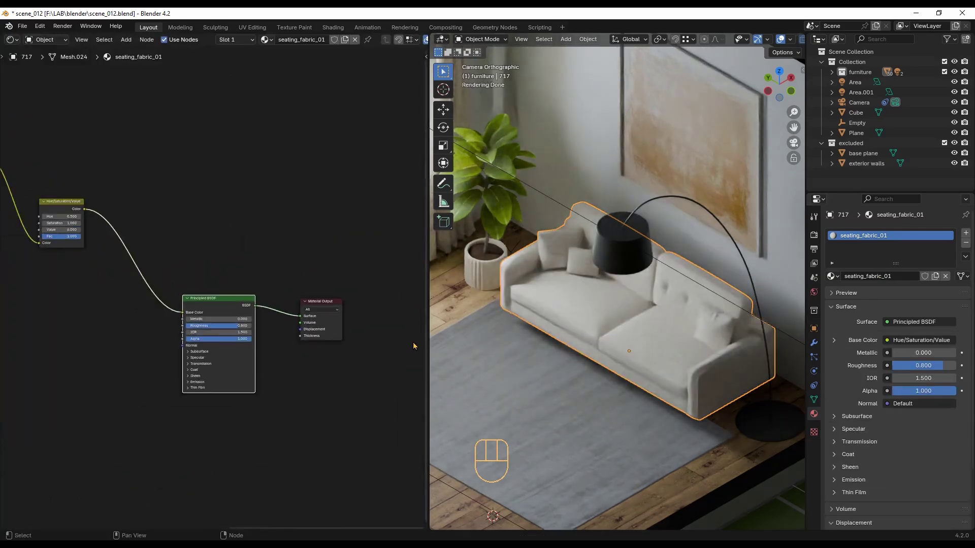
Reposition the cloth.jpg and linked RGB nodes, and change that RGB color to a slightly darker warm tan.
scroll(409, 347, down, 8)
scroll(81, 300, up, 6)
scroll(235, 336, up, 4)
drag(204, 256, 161, 157)
drag(152, 368, 179, 285)
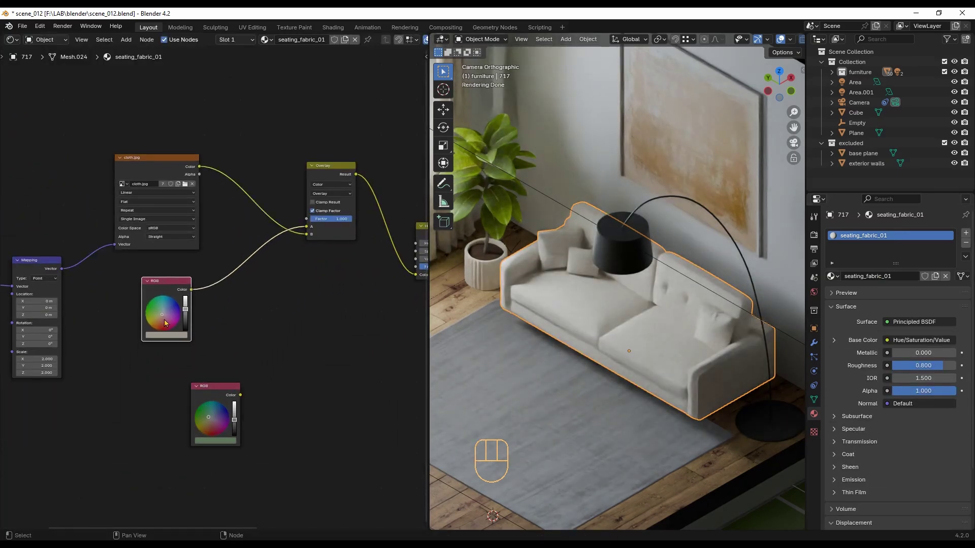
click(162, 335)
click(172, 266)
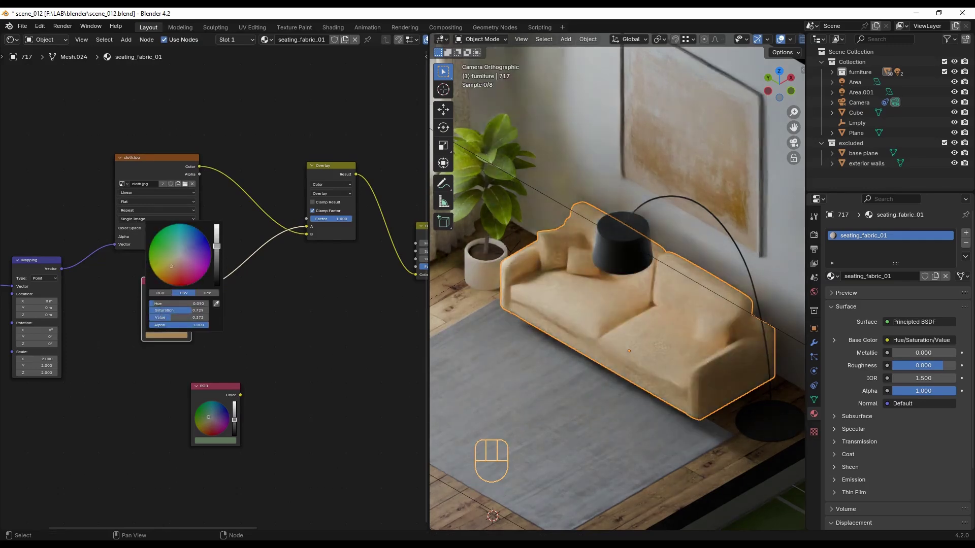
drag(217, 246, 217, 253)
Set the Sheen Weight of the sofa fabric's Principled BSDF to 1.
middle_drag(401, 457, 137, 411)
scroll(274, 440, down, 1)
scroll(323, 440, up, 7)
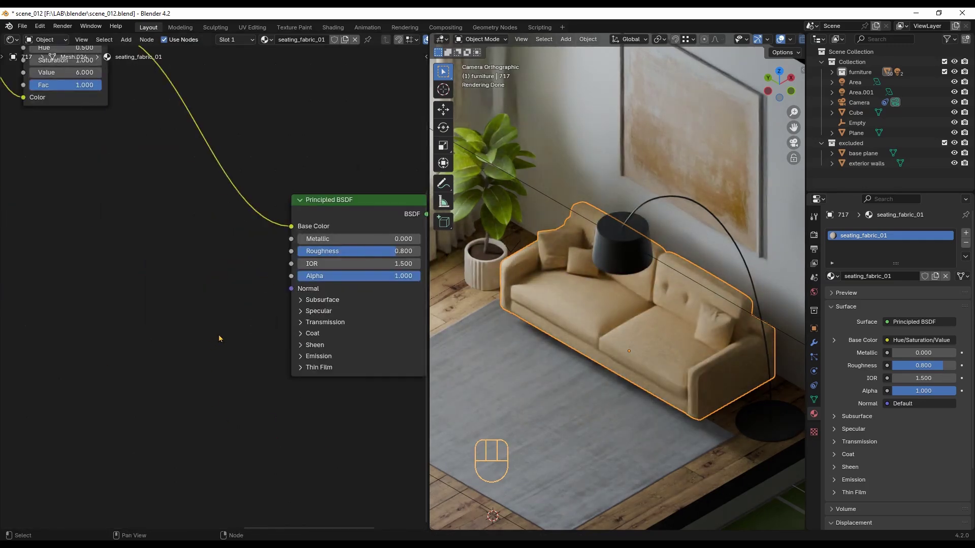
click(300, 345)
drag(354, 363, 354, 361)
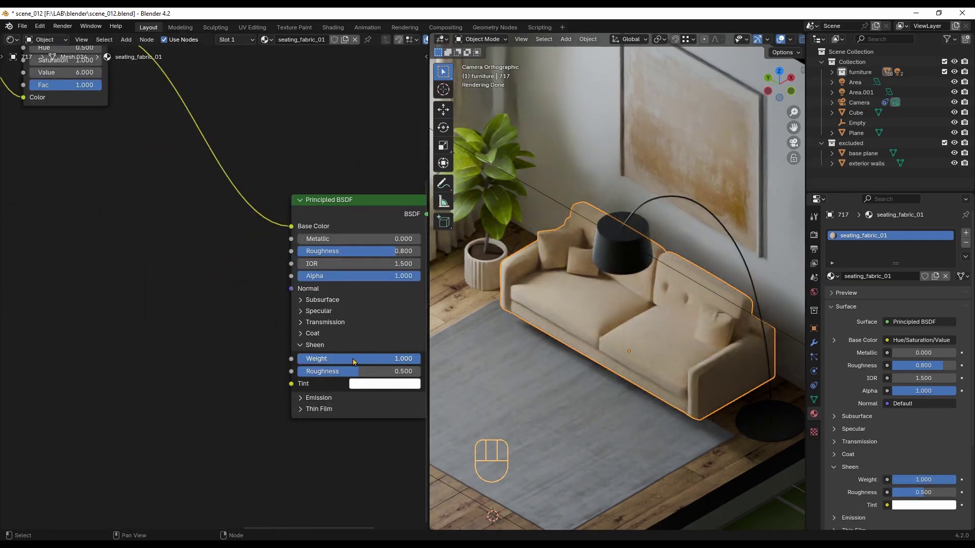
Try a red Sheen Tint on the sofa fabric and undo it.
click(380, 384)
click(457, 256)
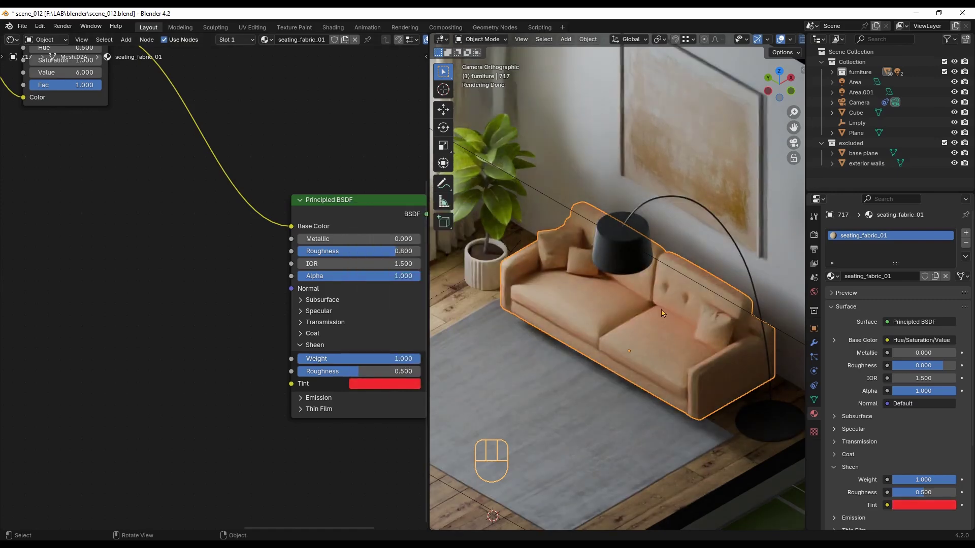
key(ctrl+z)
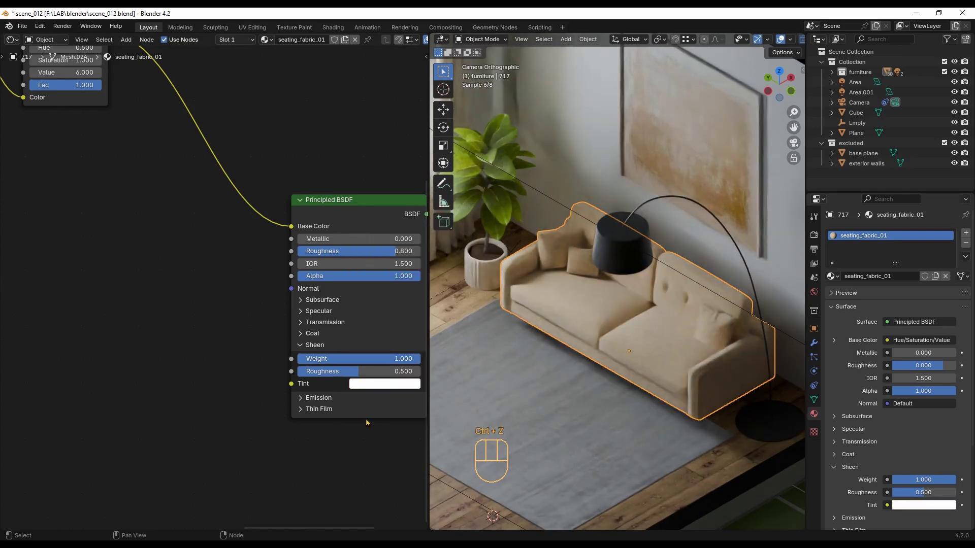
Duplicate the Hue/Saturation/Value node and link it between the original node's Color output and the Principled BSDF's Sheen Tint.
scroll(388, 403, down, 13)
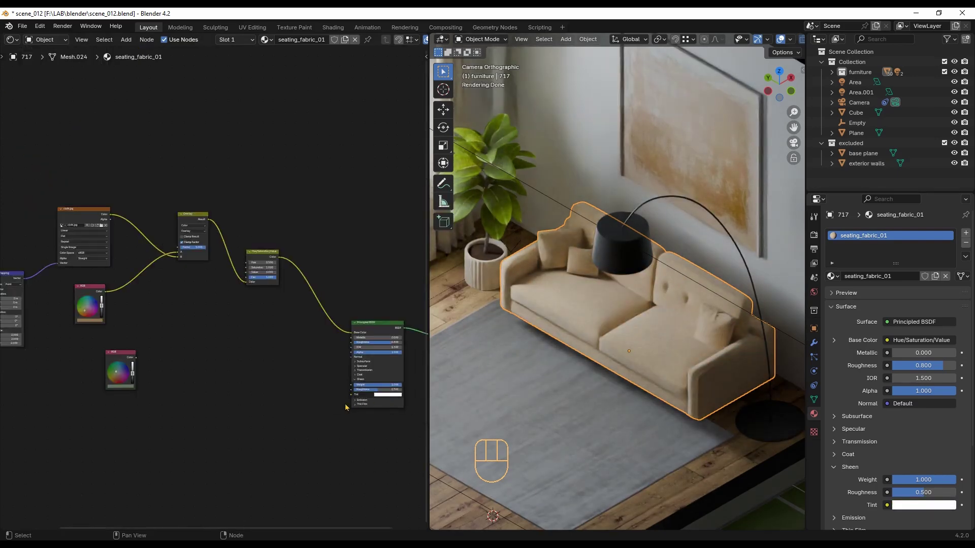
scroll(350, 404, up, 3)
drag(232, 178, 259, 431)
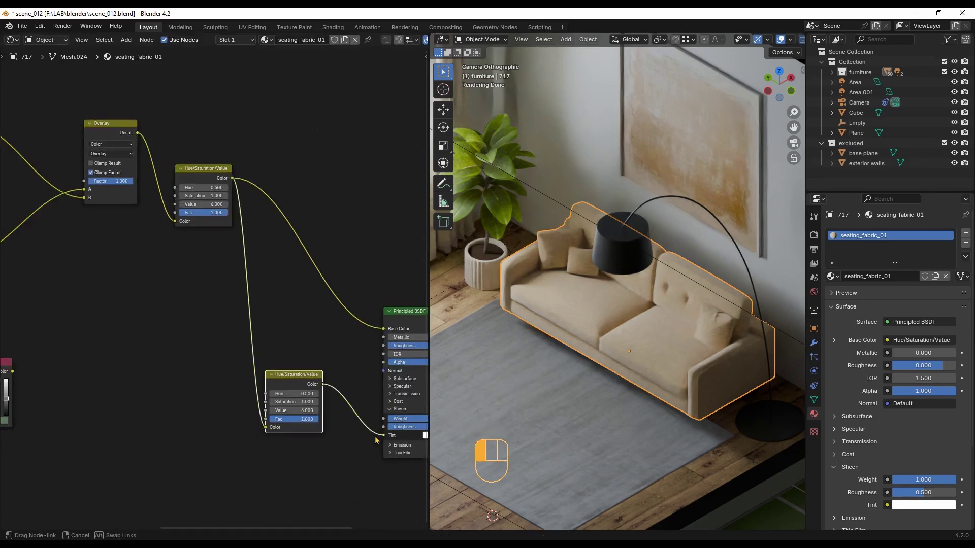
drag(376, 437, 383, 436)
Try a Value of 8 on the duplicated Hue/Saturation/Value node and re-enter the Sheen Roughness as 0.5.
scroll(323, 451, up, 5)
click(279, 392)
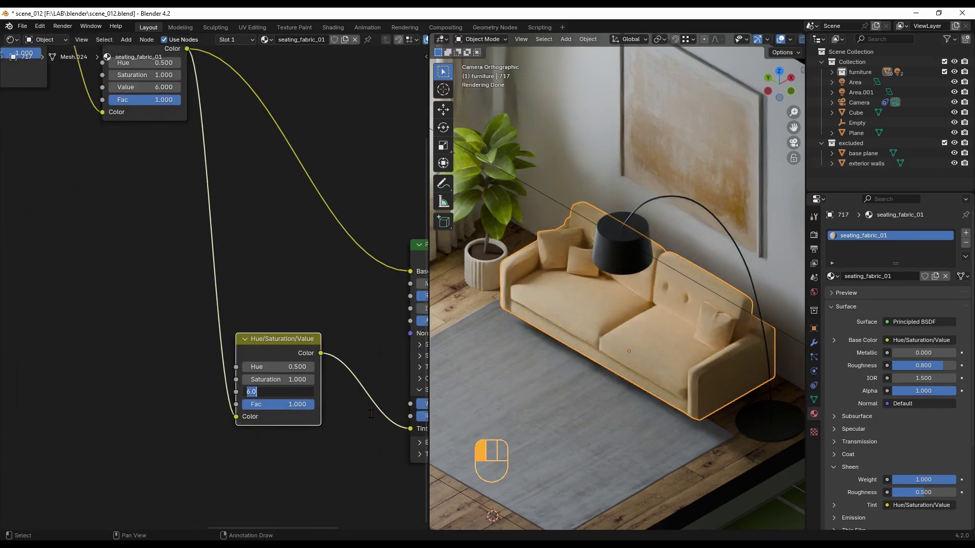
text(8)
key(Return)
scroll(685, 322, up, 6)
middle_drag(386, 421, 214, 390)
click(336, 385)
key(BackSpace)
text(5)
key(Return)
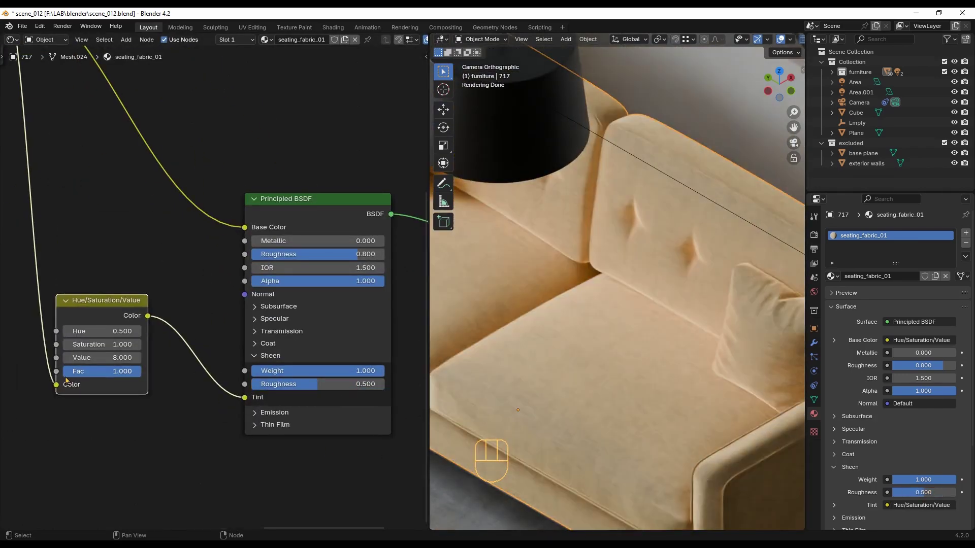
Set the Value of the Hue/Saturation/Value node feeding the Sheen Tint to 6.
click(116, 358)
text(6)
key(Return)
mouse_move(245, 398)
mouse_down()
mouse_move(232, 400)
mouse_move(245, 397)
mouse_up()
scroll(553, 357, down, 5)
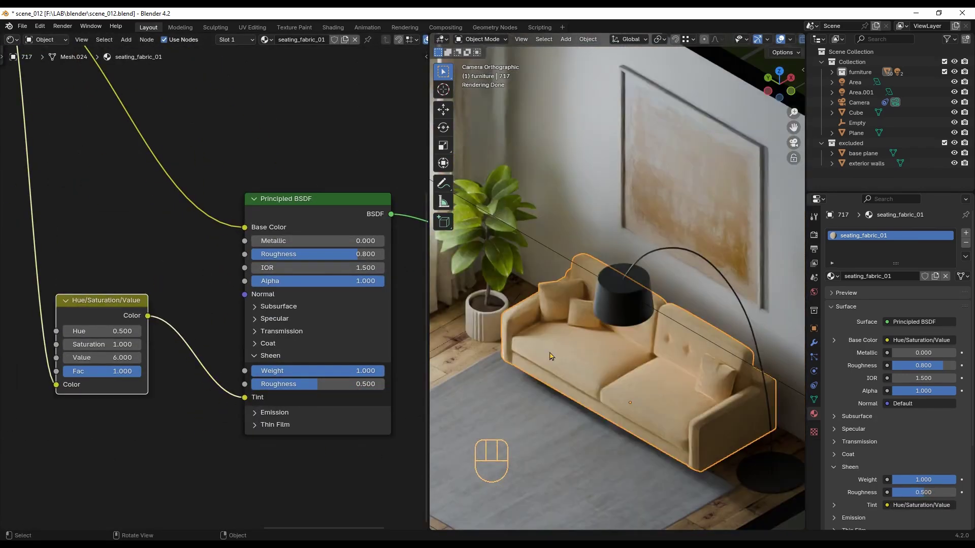
Set the sofa fabric's Sheen Weight to 0.5 and check the upholstery up close.
click(327, 372)
text(.5)
key(Return)
scroll(635, 399, up, 7)
scroll(651, 418, down, 7)
scroll(653, 419, up, 5)
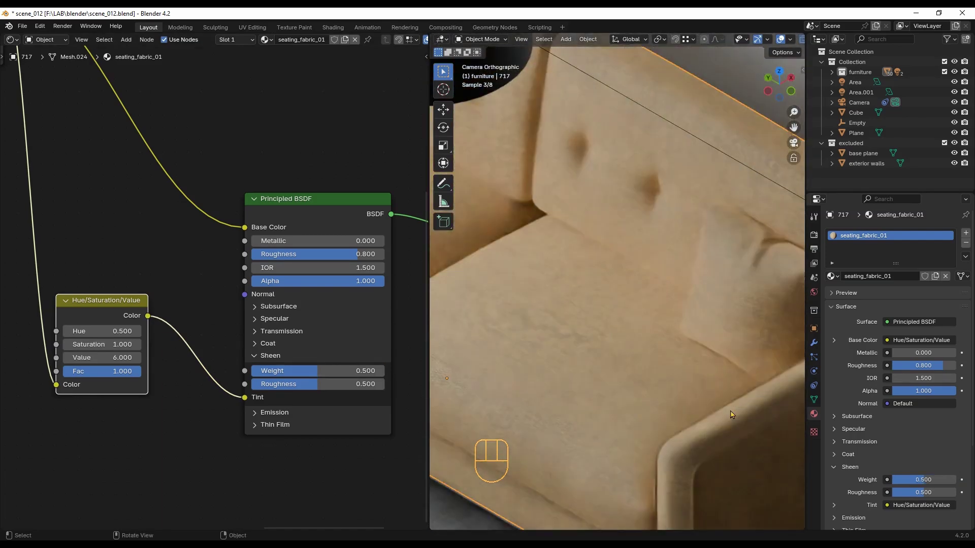
scroll(732, 414, down, 5)
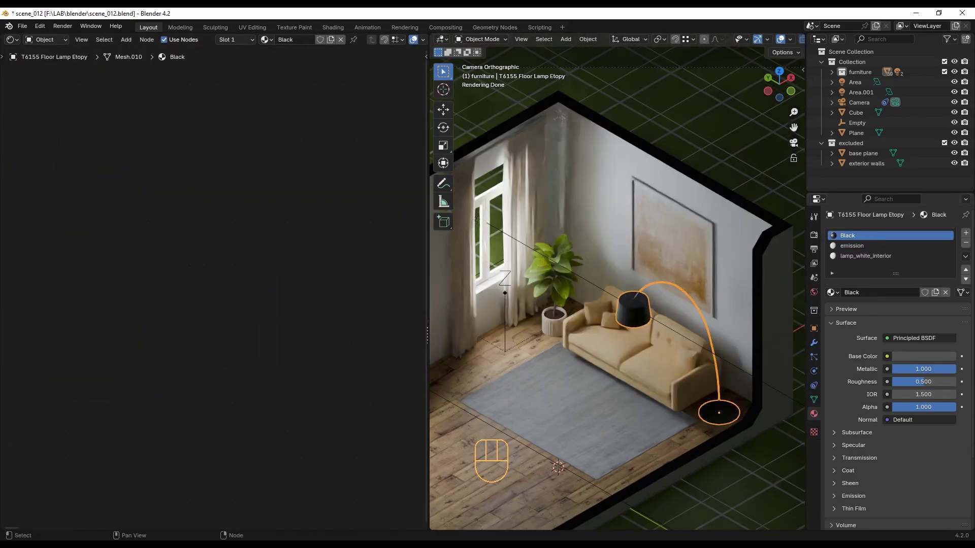
Open the Base Color of the floor lamp's Black material for inspection.
key(Home)
scroll(133, 281, up, 2)
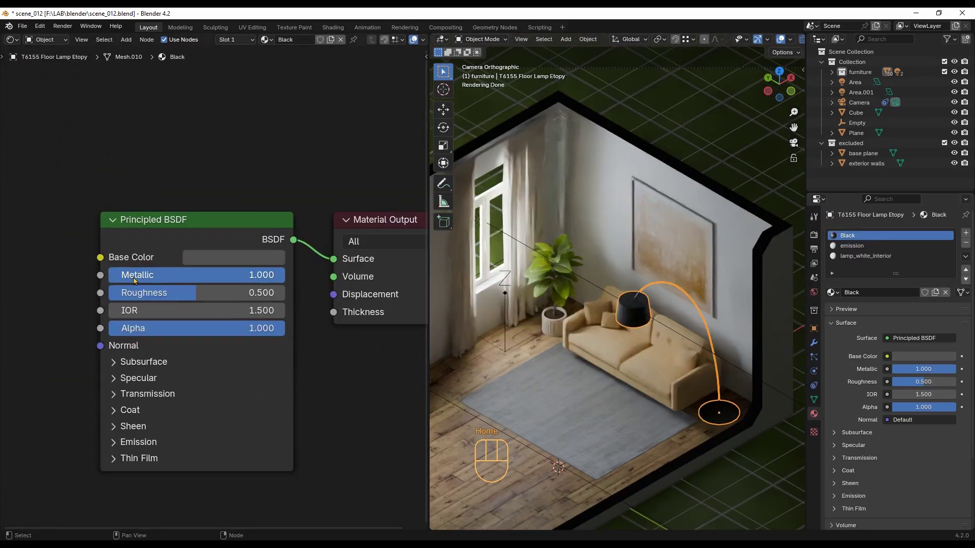
click(200, 256)
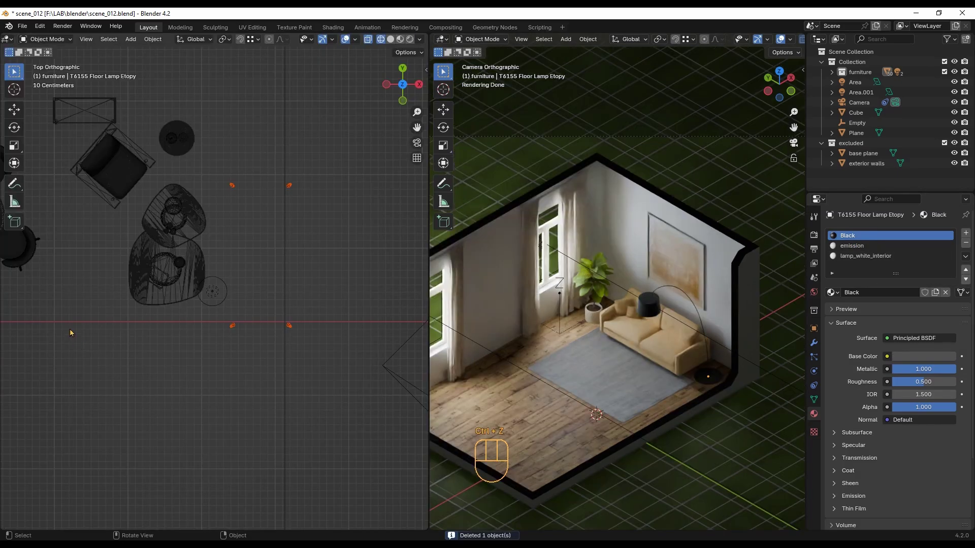
scroll(70, 333, down, 6)
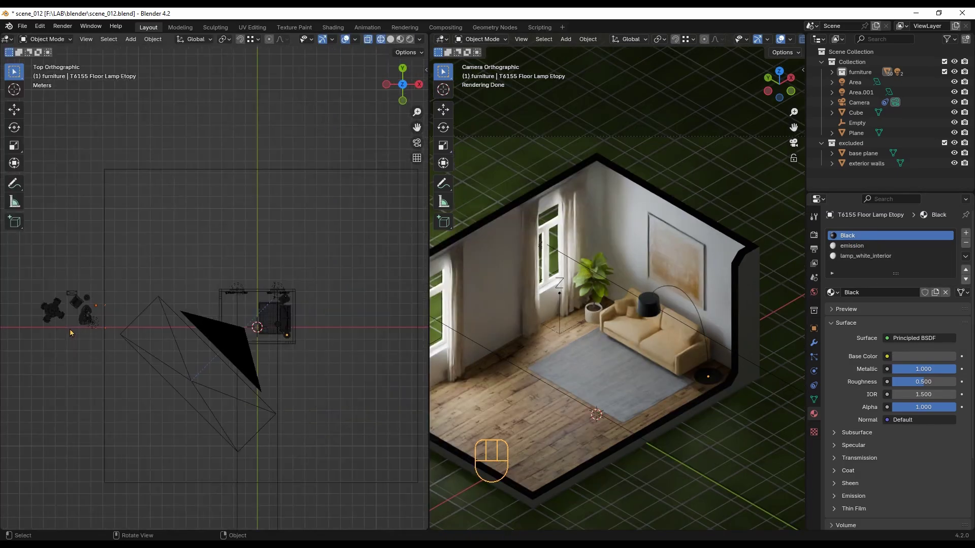
Move the stray sofa legs 15.122 m along X into the room and position them under the sofa.
key(g)
middle_click(109, 331)
click(249, 328)
scroll(288, 318, up, 14)
key(g)
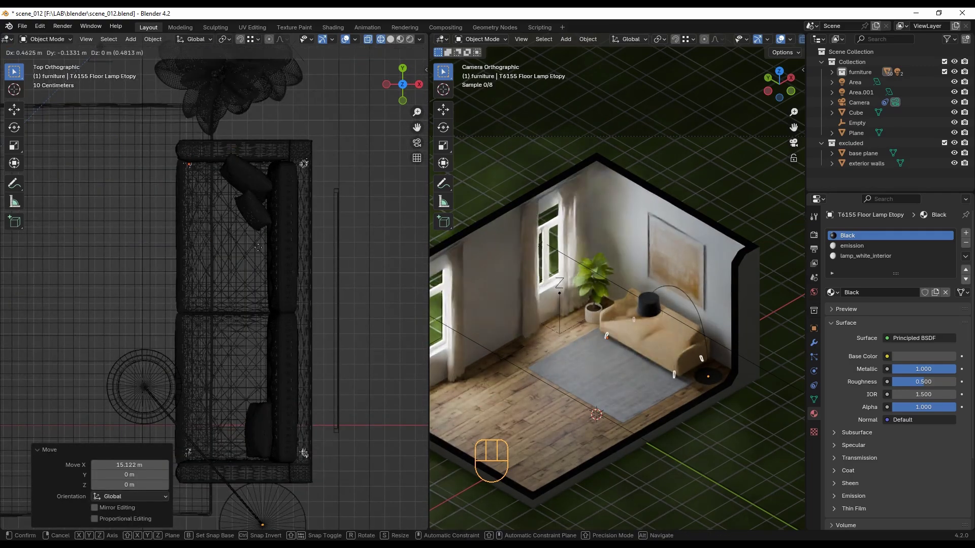
click(257, 247)
scroll(675, 376, up, 13)
scroll(679, 355, down, 7)
scroll(666, 366, up, 14)
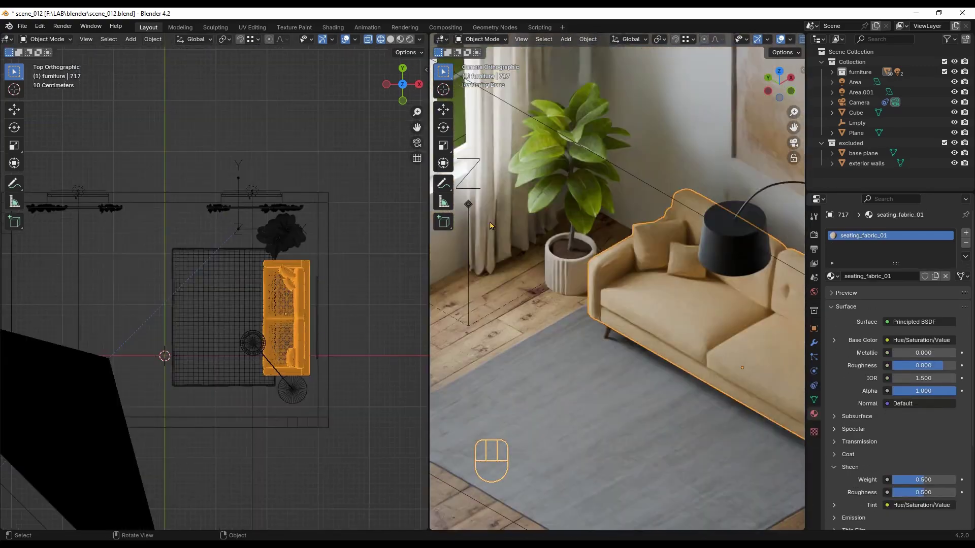
Assign the seating_fabric_01 material to the armchair's fabric slot in place of chair_fabric.001.
scroll(660, 381, up, 8)
scroll(652, 349, down, 8)
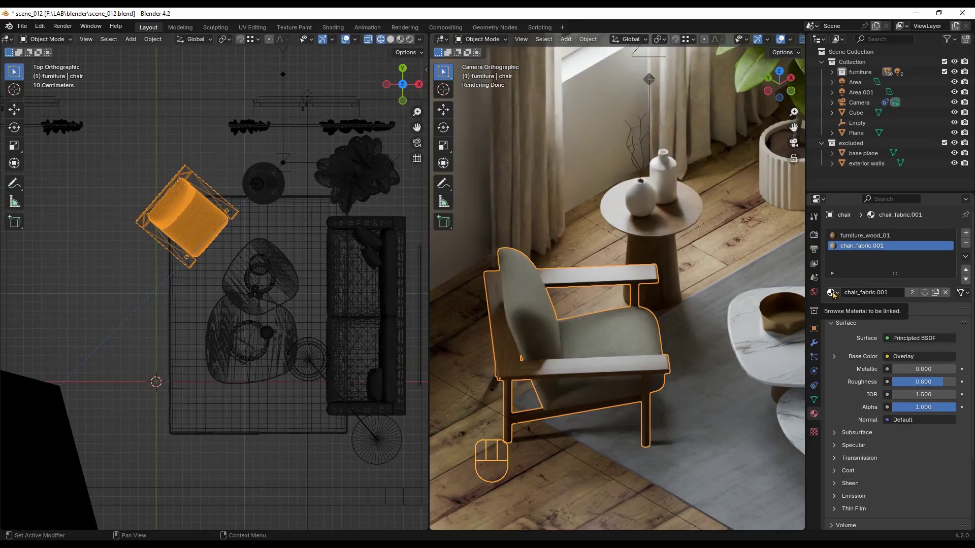
click(832, 292)
key(Down)
key(Down)
key(Down)
key(Down)
key(Return)
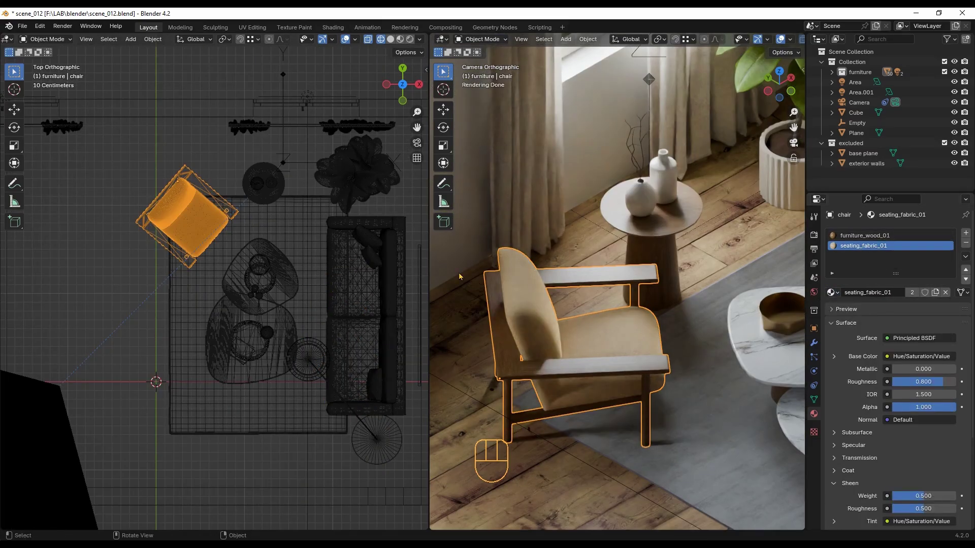
scroll(563, 220, down, 4)
scroll(659, 290, up, 10)
scroll(721, 310, down, 7)
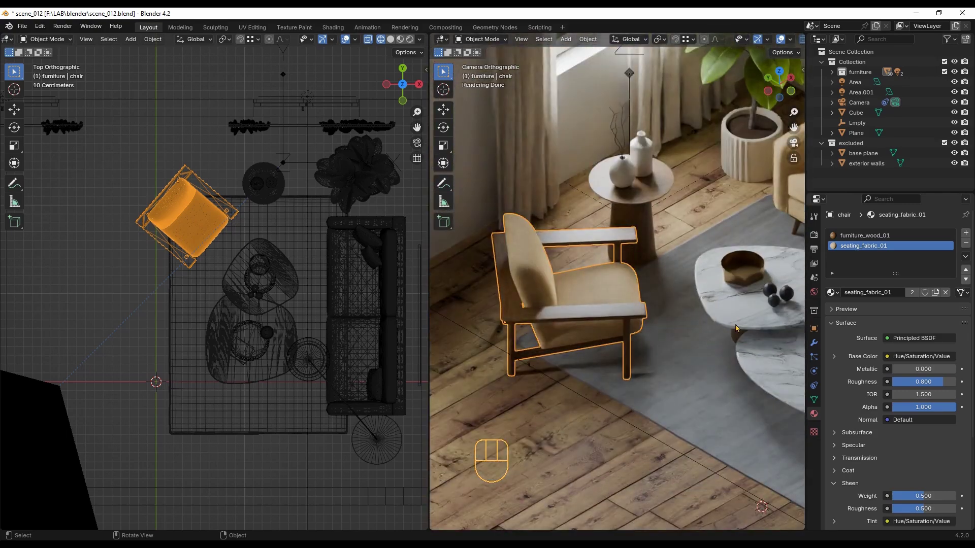
Select the round side table and open its furniture_wood_01 material in the Shader Editor.
click(618, 197)
scroll(745, 286, up, 1)
shift+middle_drag(745, 288, 685, 293)
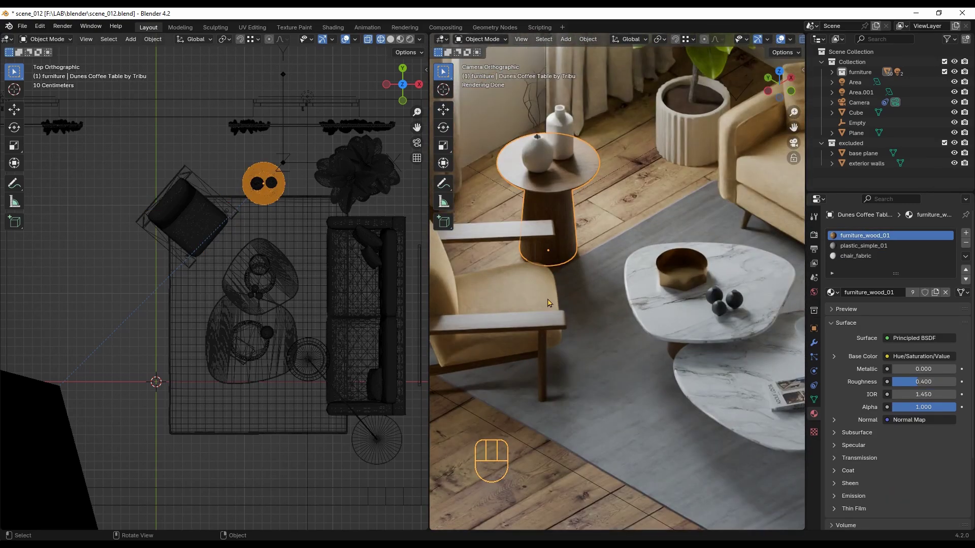
click(9, 39)
click(31, 133)
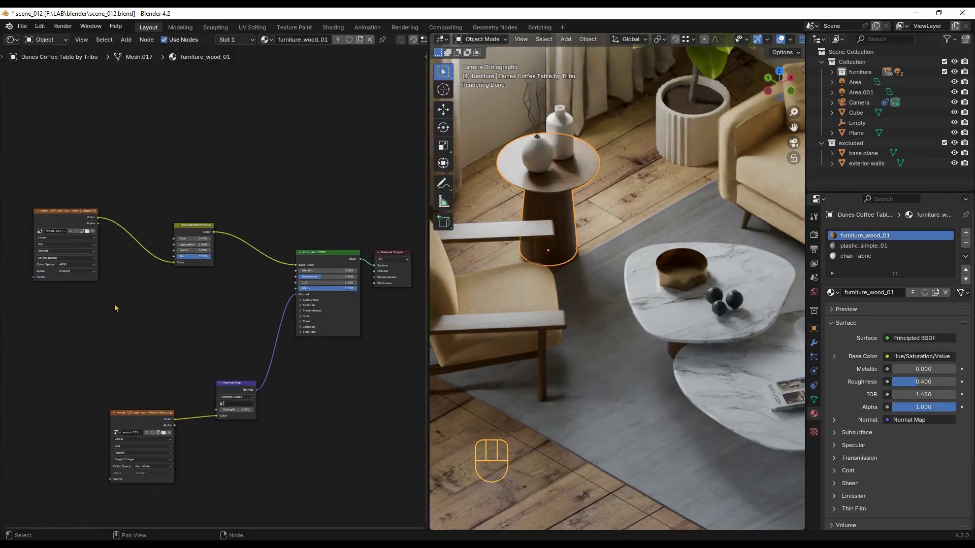
Link the oak texture straight to Base Color to compare the raw wood, and reconnect the Hue/Saturation/Value node.
scroll(20, 266, up, 3)
scroll(65, 223, down, 3)
drag(349, 270, 354, 264)
scroll(584, 287, up, 5)
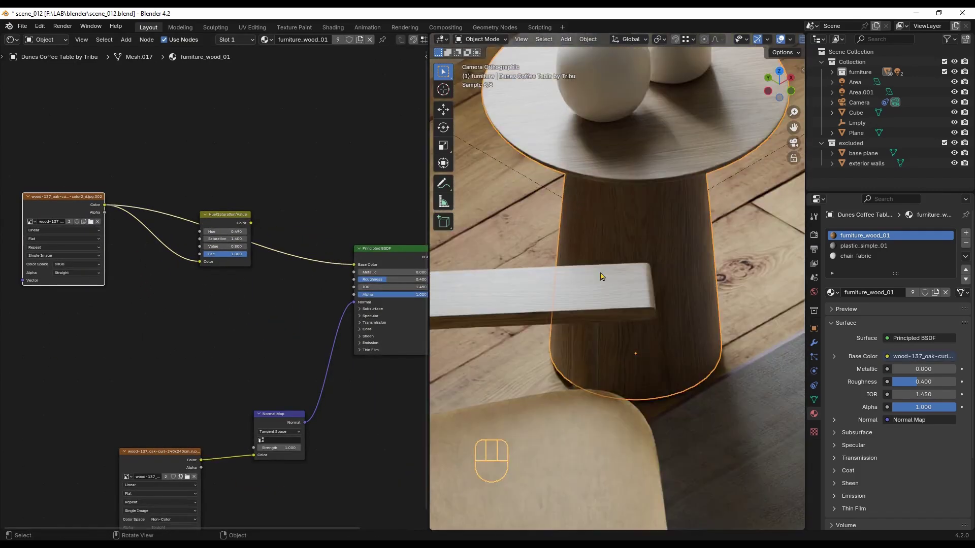
scroll(220, 258, up, 2)
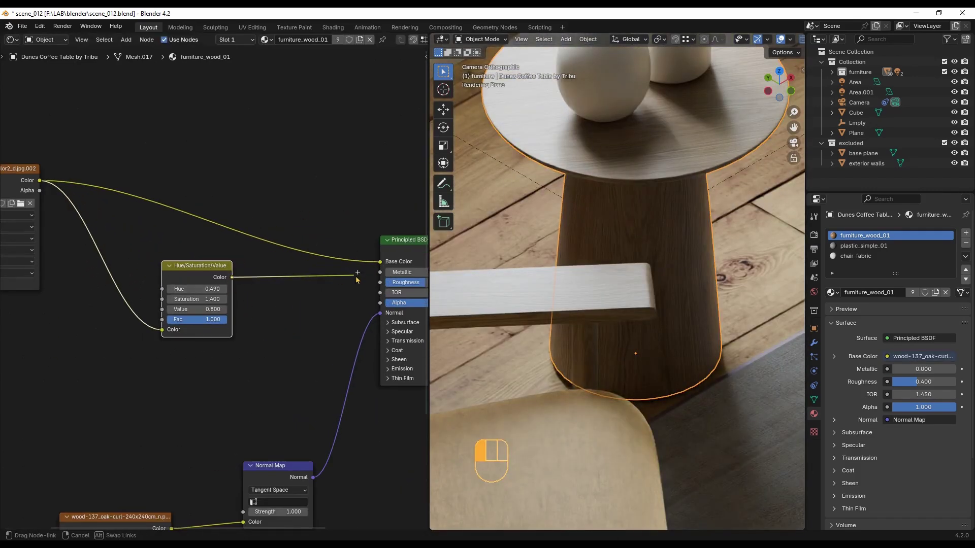
drag(378, 271, 380, 262)
scroll(248, 200, down, 5)
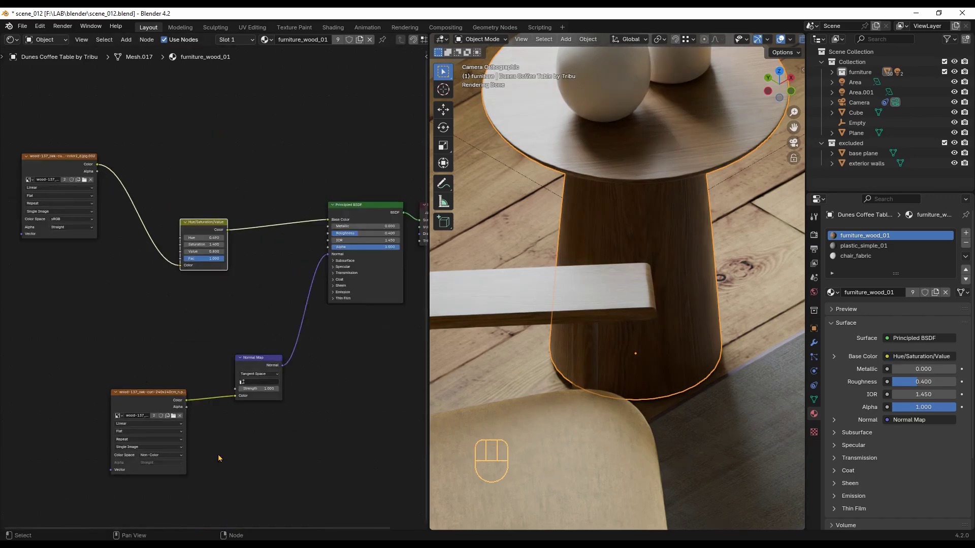
scroll(223, 457, up, 4)
scroll(546, 229, down, 5)
scroll(197, 267, down, 4)
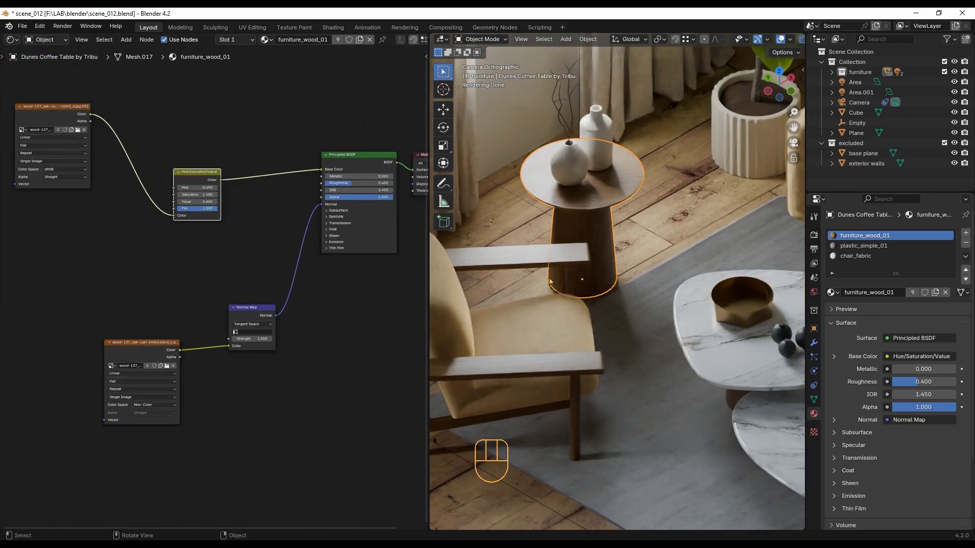
scroll(530, 287, down, 3)
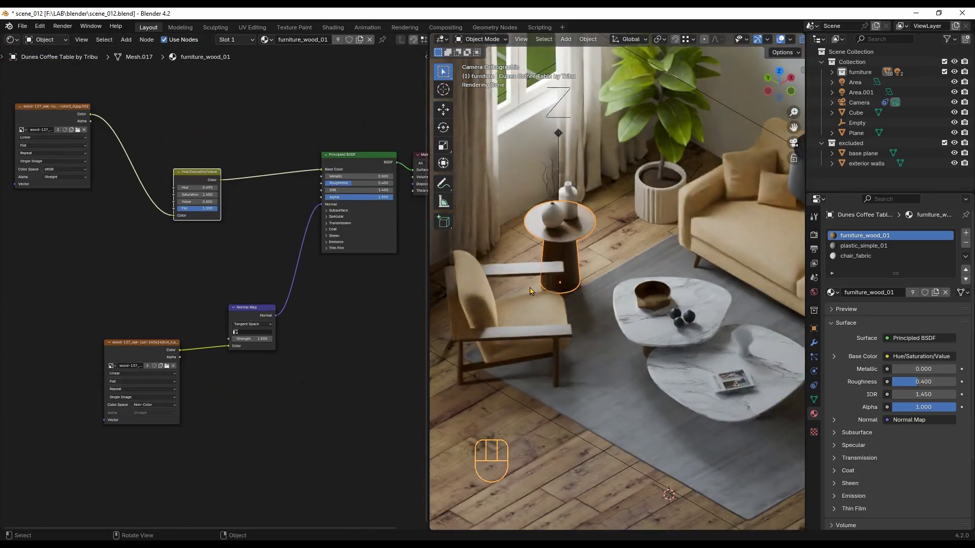
Select the lower marble coffee table and inspect the marble_03 node setup.
click(671, 374)
scroll(152, 277, up, 4)
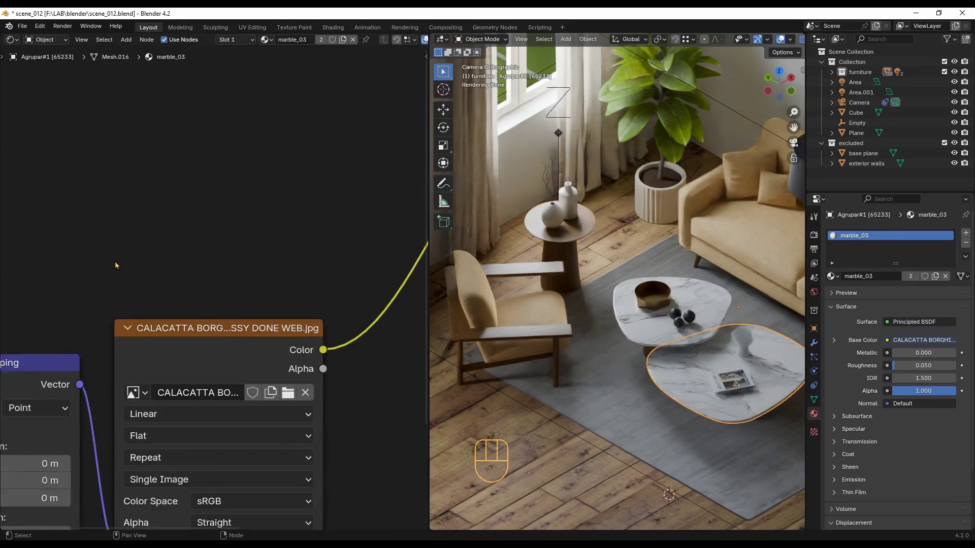
scroll(157, 245, down, 1)
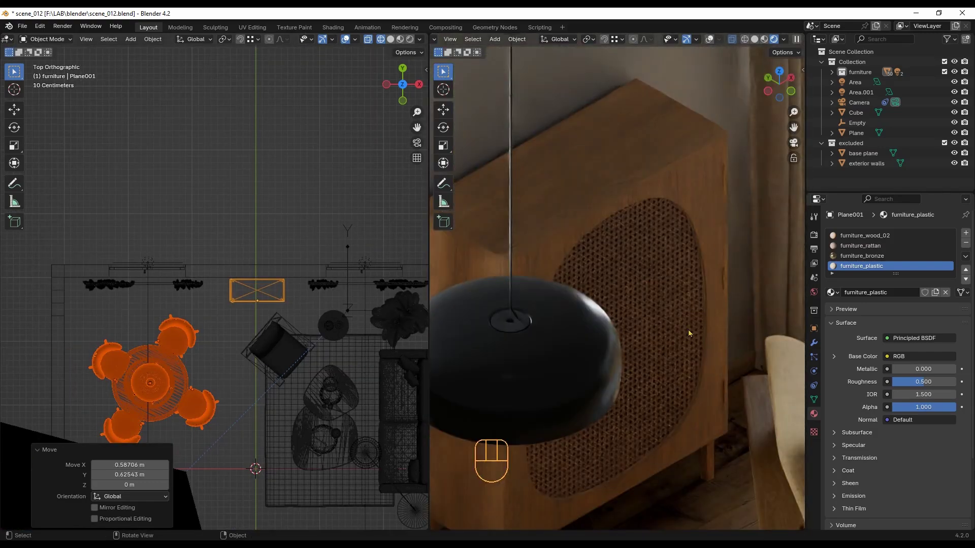
Select the cabinet and inspect the node setup of its furniture_rattan material in the Shader Editor.
click(689, 330)
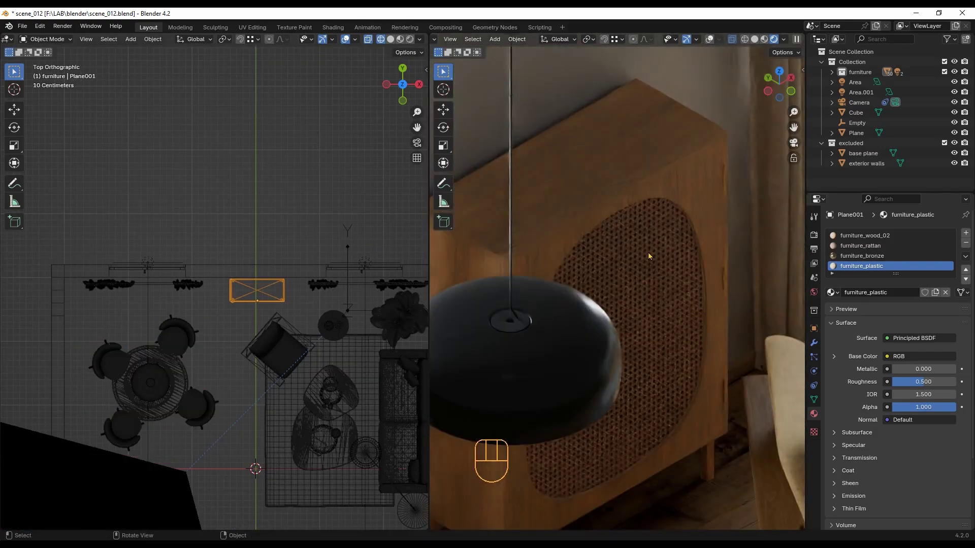
click(860, 245)
click(7, 39)
click(31, 133)
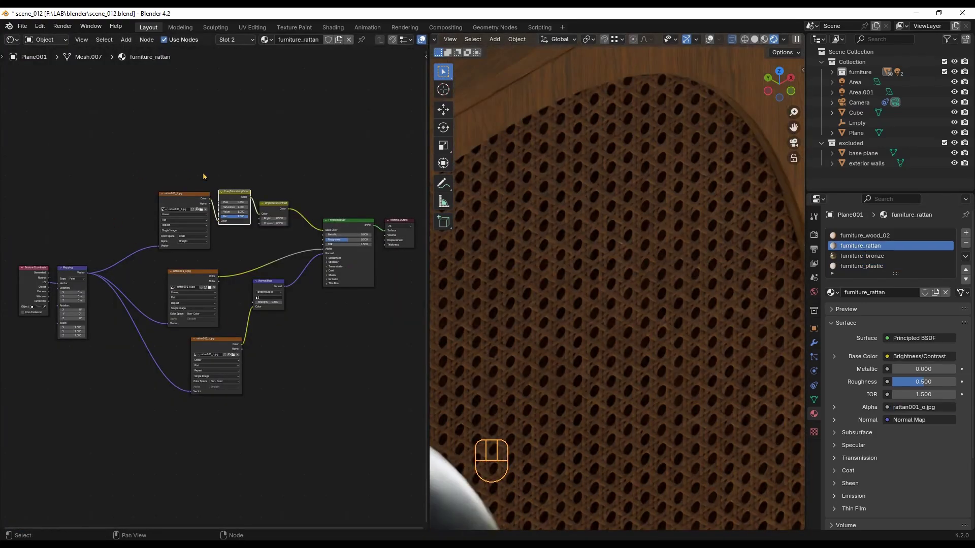
scroll(181, 171, up, 3)
middle_drag(289, 197, 198, 192)
scroll(198, 192, down, 1)
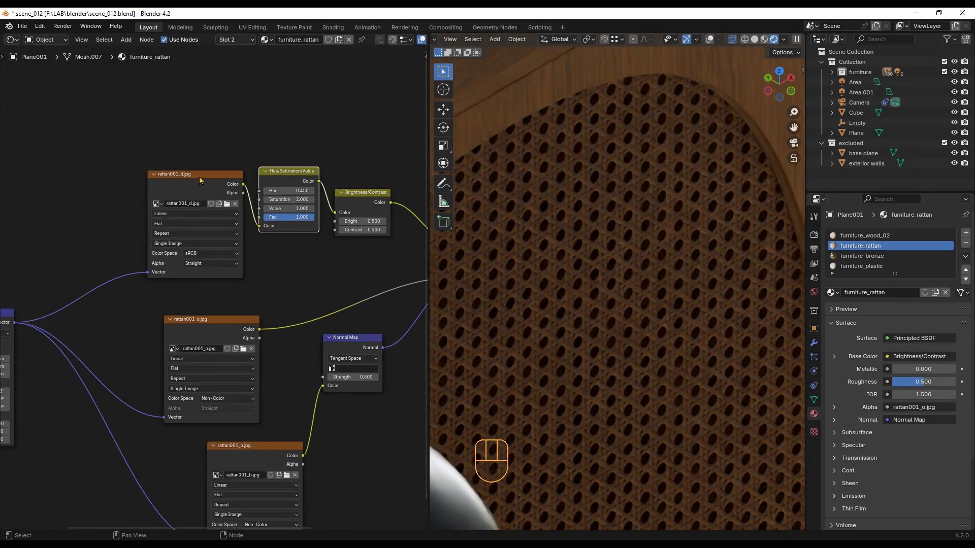
Disconnect rattan001_o.jpg from the Principled BSDF Alpha to compare the rattan, and reconnect it.
scroll(200, 180, down, 2)
middle_drag(264, 318, 206, 295)
scroll(207, 294, up, 1)
drag(364, 248, 228, 262)
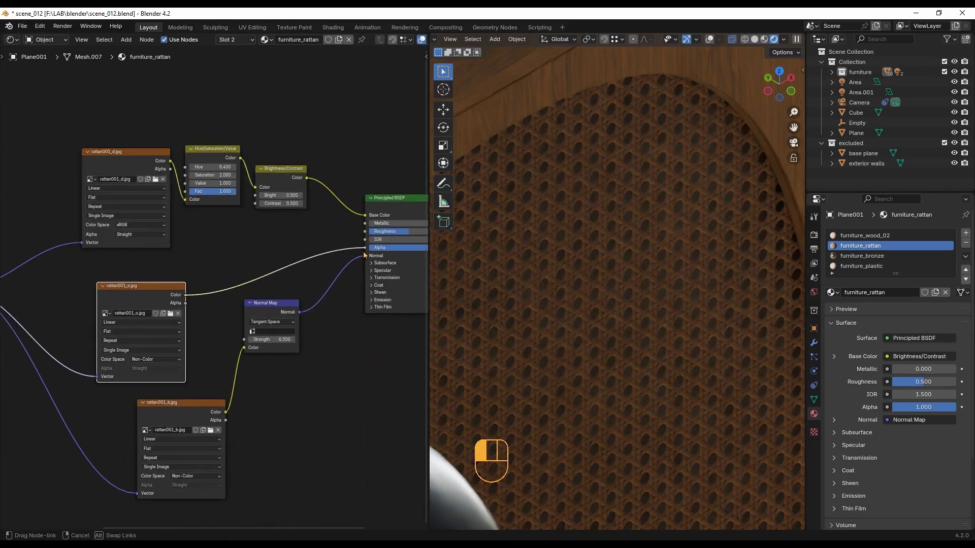
drag(364, 254, 365, 250)
scroll(299, 311, down, 3)
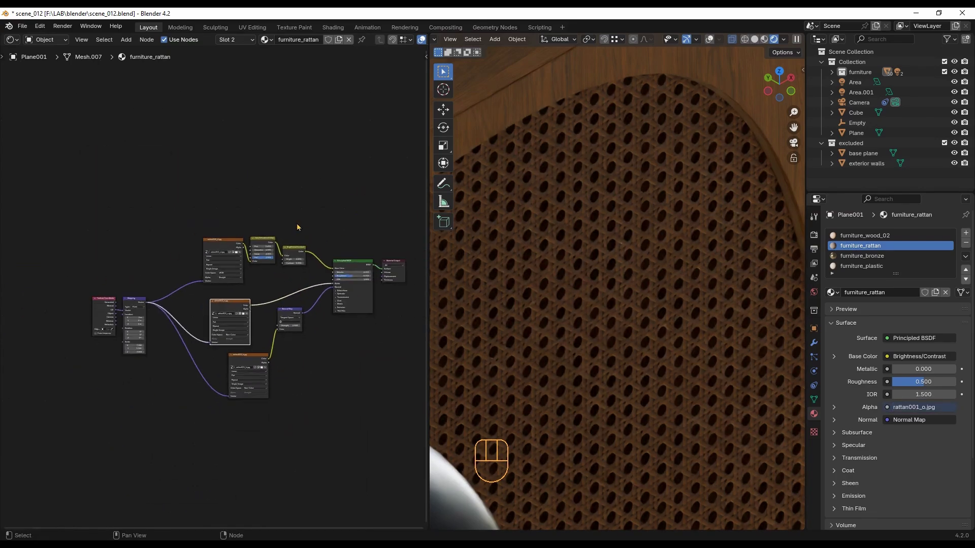
Link rattan001_d.jpg straight to Base Color for comparison, and restore the link from the Brightness/Contrast node.
scroll(308, 229, up, 12)
drag(143, 266, 368, 328)
drag(298, 285, 367, 329)
scroll(305, 273, down, 11)
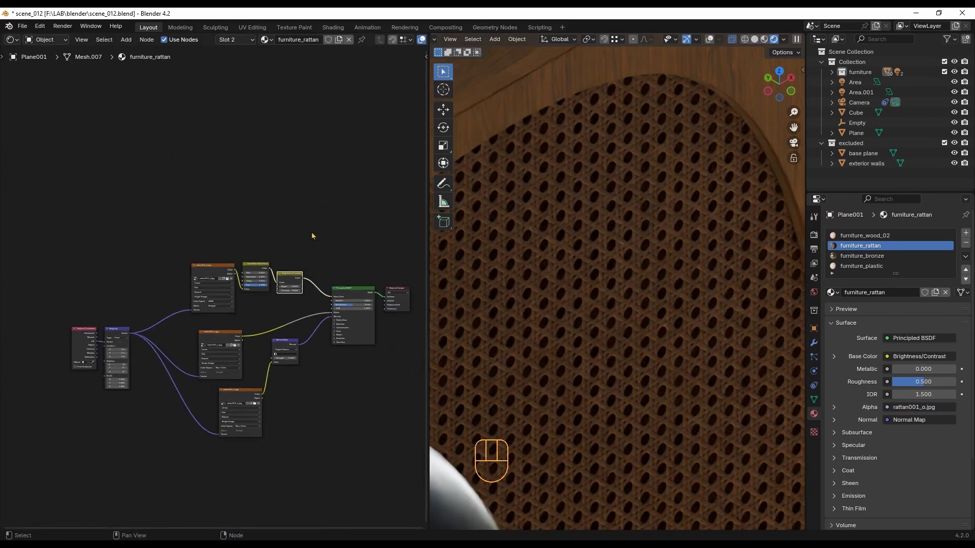
Assign the seating_fabric_01 material to the fabric slot of the dining chairs.
scroll(696, 320, down, 10)
scroll(599, 244, down, 3)
shift+middle_drag(599, 244, 432, 277)
shift+middle_drag(483, 444, 598, 342)
scroll(598, 343, up, 5)
click(674, 289)
click(831, 293)
text(fabri)
key(Down)
key(Down)
key(Down)
click(867, 366)
scroll(552, 361, down, 8)
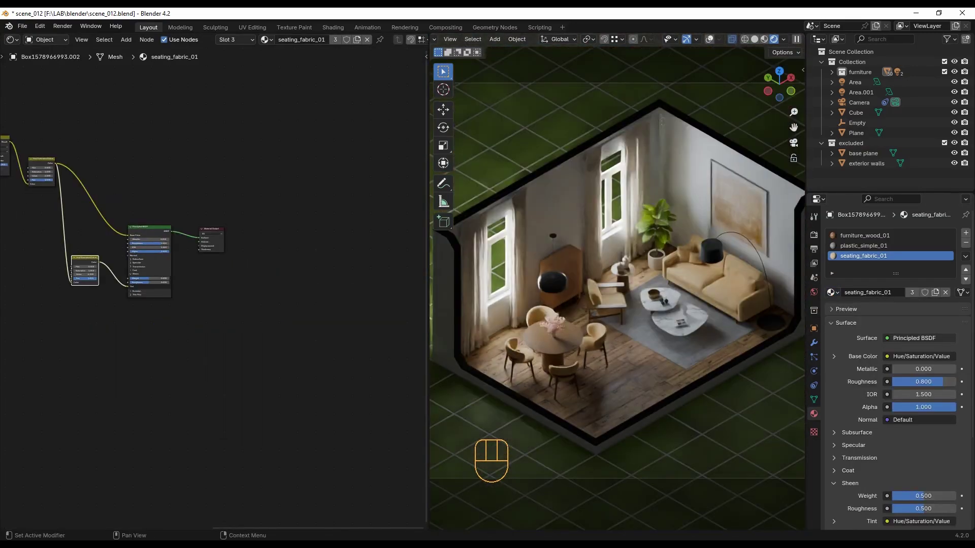
Return the node editor area to the 3D Viewport and move the warm disk area lights from outside into the room.
click(11, 39)
click(41, 66)
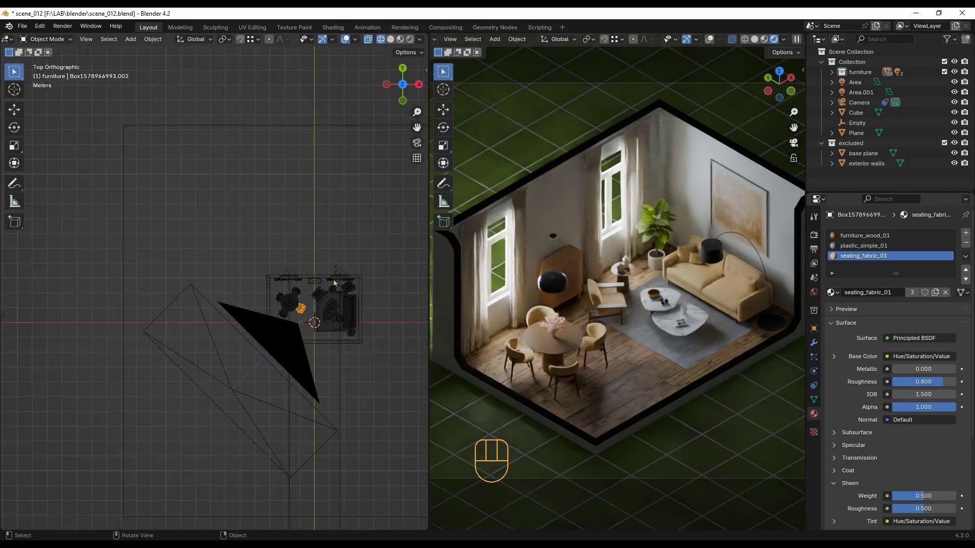
click(258, 297)
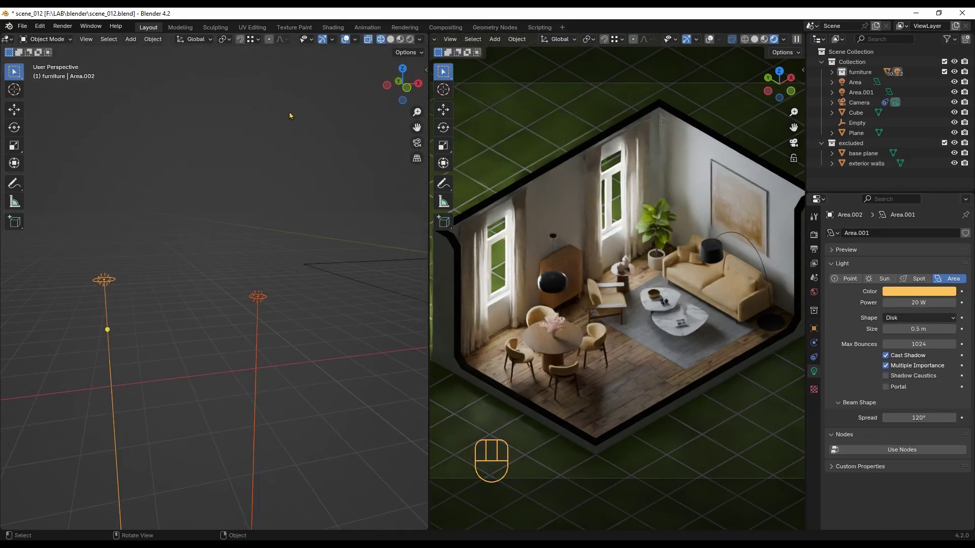
click(403, 68)
key(g)
scroll(254, 196, up, 4)
key(g)
click(255, 196)
Center the Area.002 light over the dining table, under the pendant lamp.
click(191, 282)
click(405, 85)
key(g)
key(g)
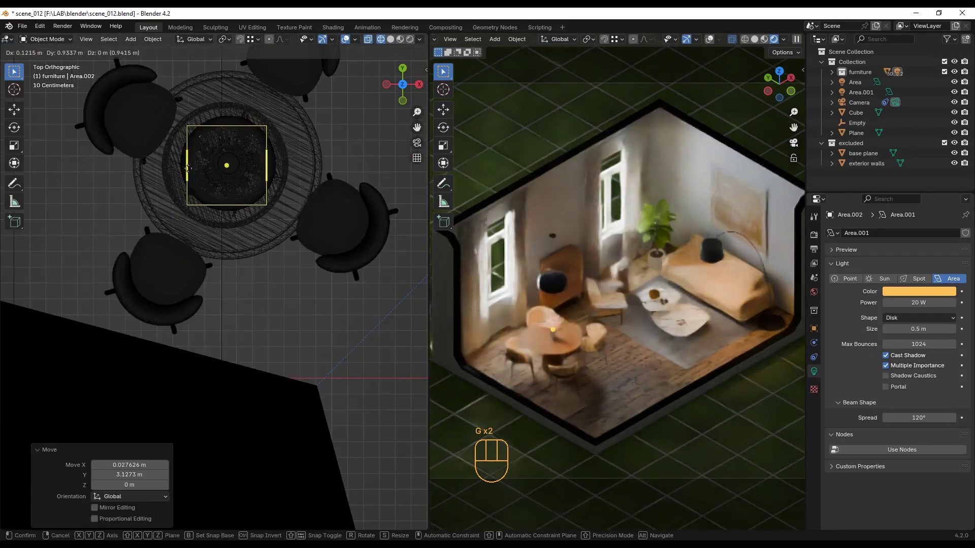
click(188, 169)
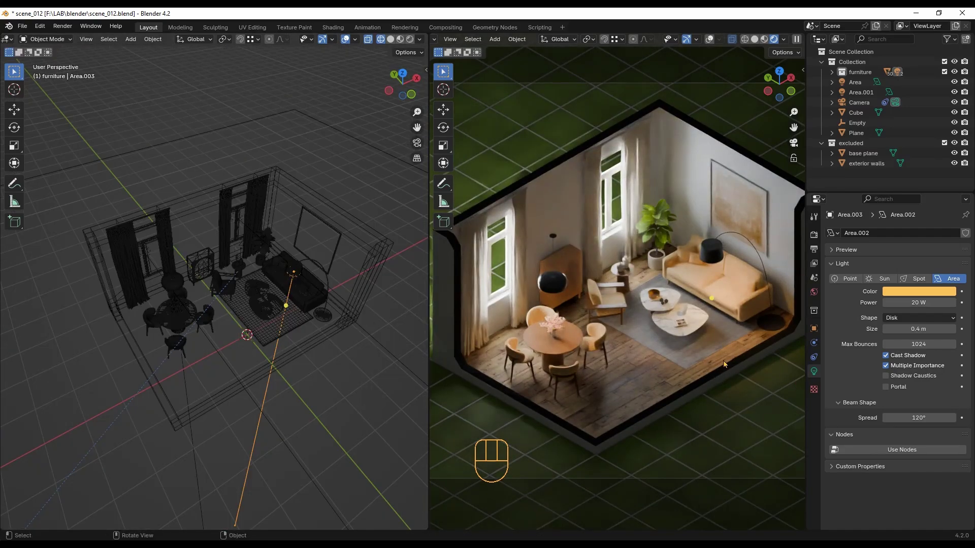
Toggle the visibility of the Area light off and on to compare the room lighting.
key(KP_7)
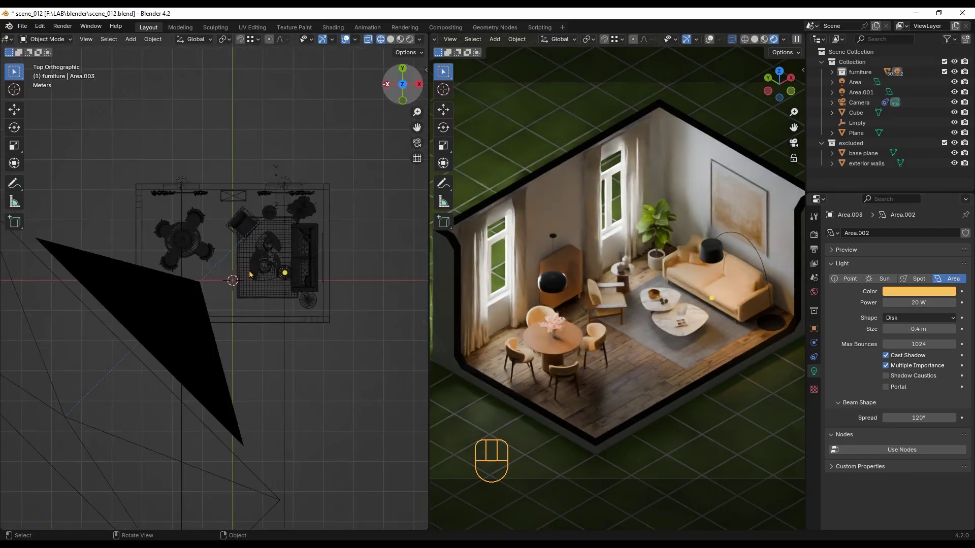
scroll(239, 239, up, 5)
click(912, 82)
click(953, 81)
click(954, 82)
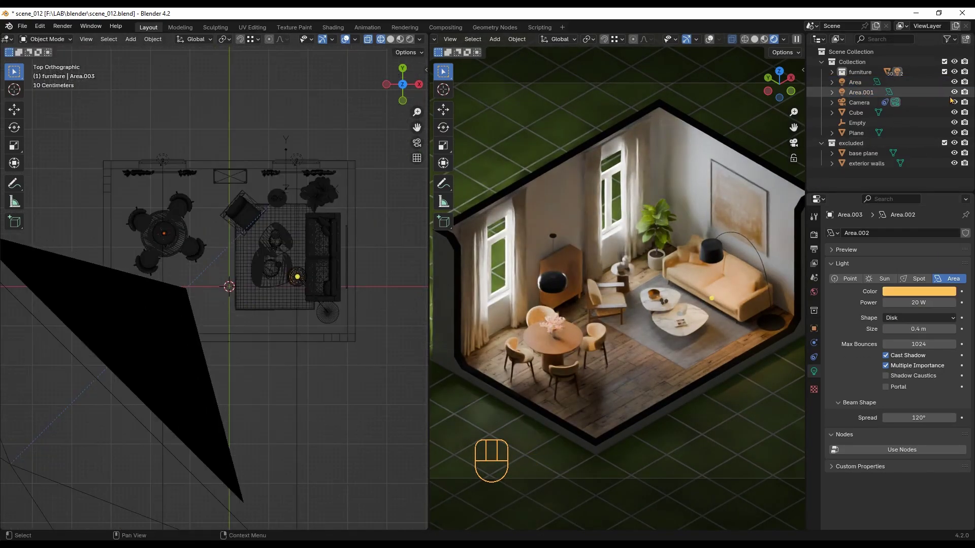
Create a collection named interior lights and move the Area.002 and Area.003 lights into it.
right_click(882, 178)
click(886, 183)
key(KP_1)
scroll(234, 380, up, 3)
click(126, 192)
shift+click(357, 222)
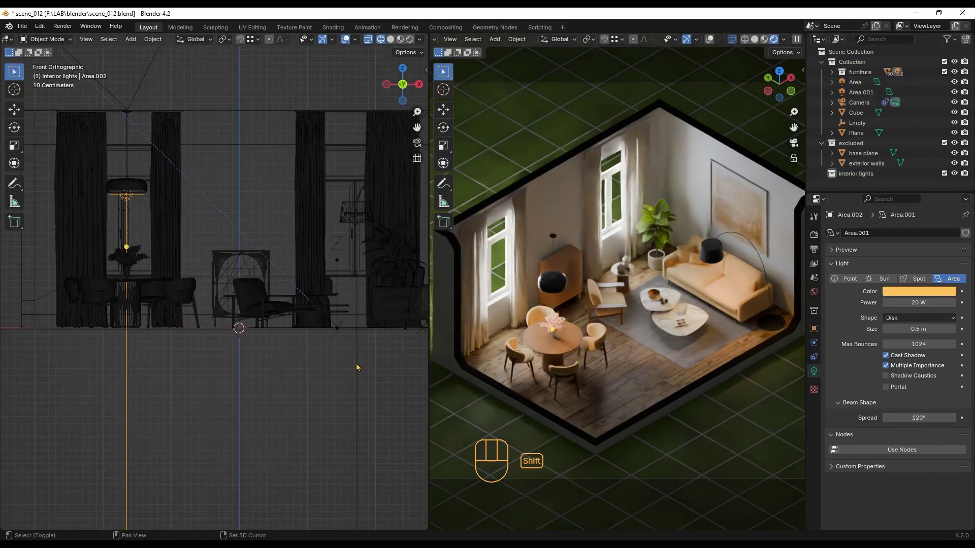
click(832, 72)
drag(861, 144, 863, 175)
click(832, 72)
Set Area.002's power to 30 W and compare the room with the interior lights collection disabled and enabled.
click(944, 173)
click(944, 173)
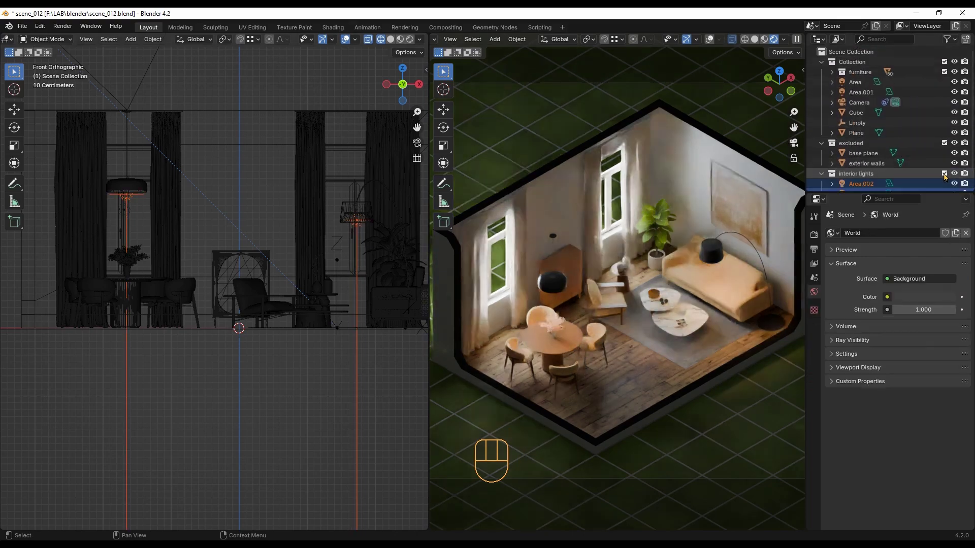
click(861, 184)
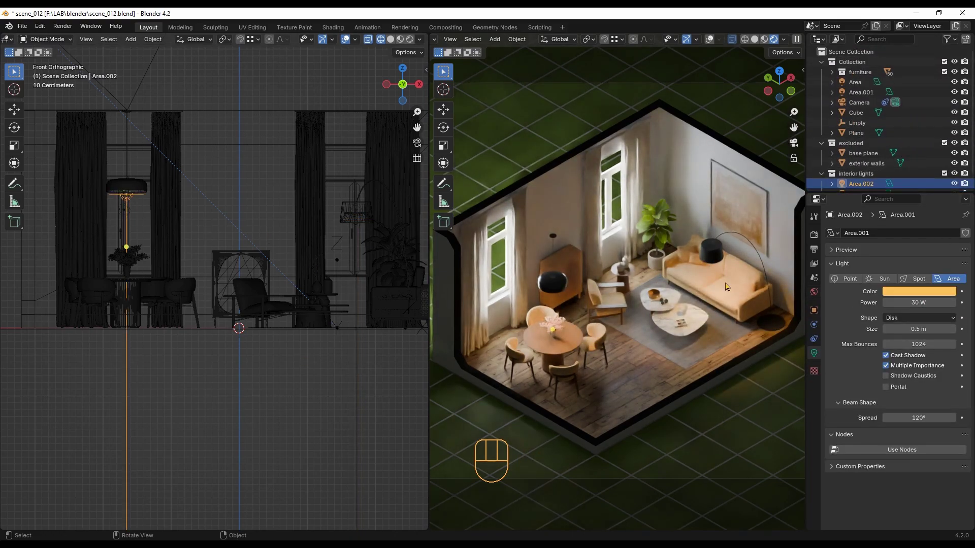
click(943, 174)
click(944, 173)
Change the RGB color feeding the Overlay node of the sofa's seating_fabric_01 material to a muted grey-beige.
scroll(895, 164, down, 1)
click(741, 302)
click(9, 40)
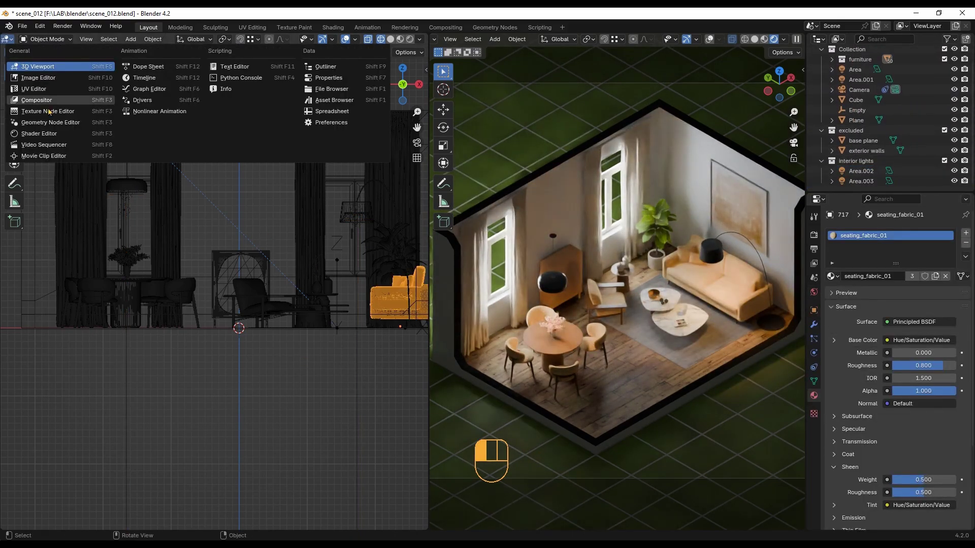
click(43, 132)
scroll(69, 271, up, 5)
click(151, 327)
drag(158, 222, 169, 209)
drag(228, 199, 228, 211)
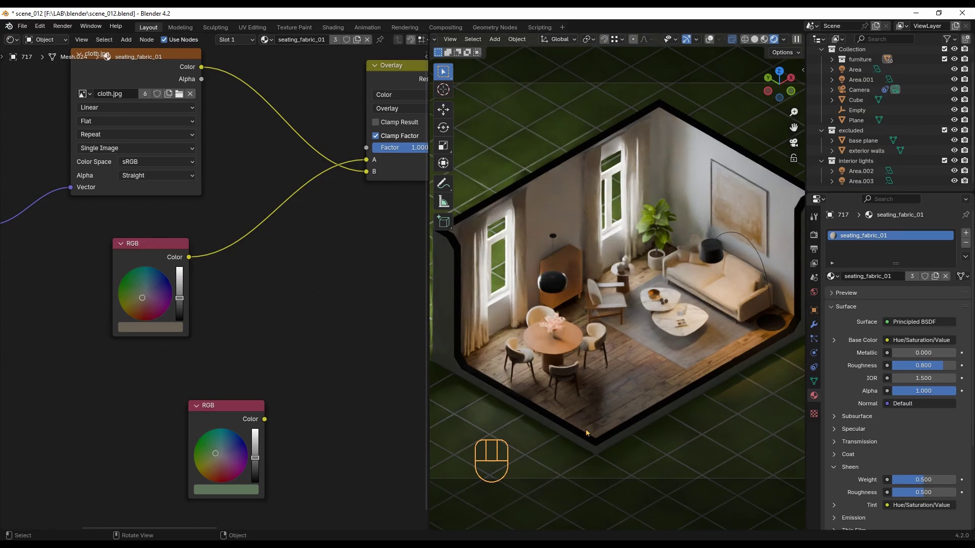
Examine the Light Linking settings of Area.002 and reopen its light properties.
click(909, 172)
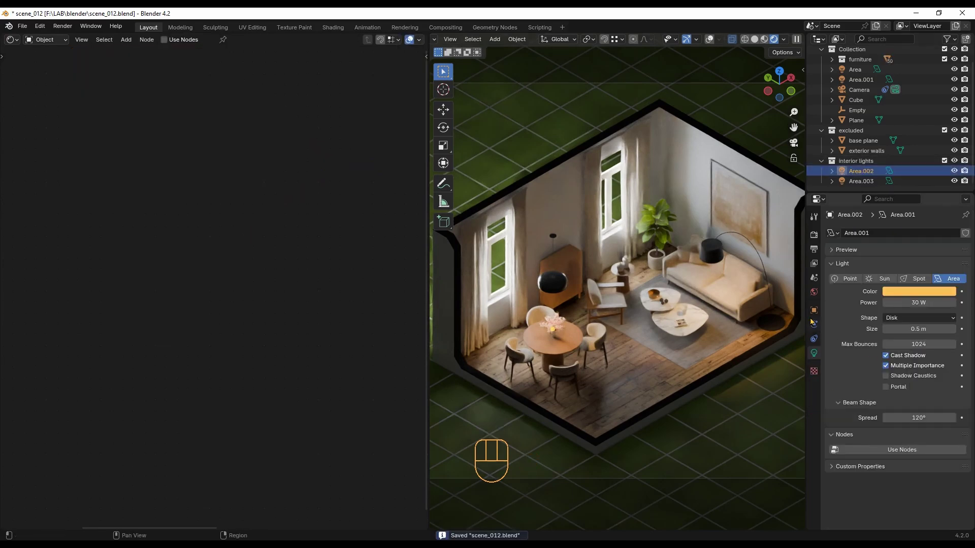
click(814, 311)
click(960, 476)
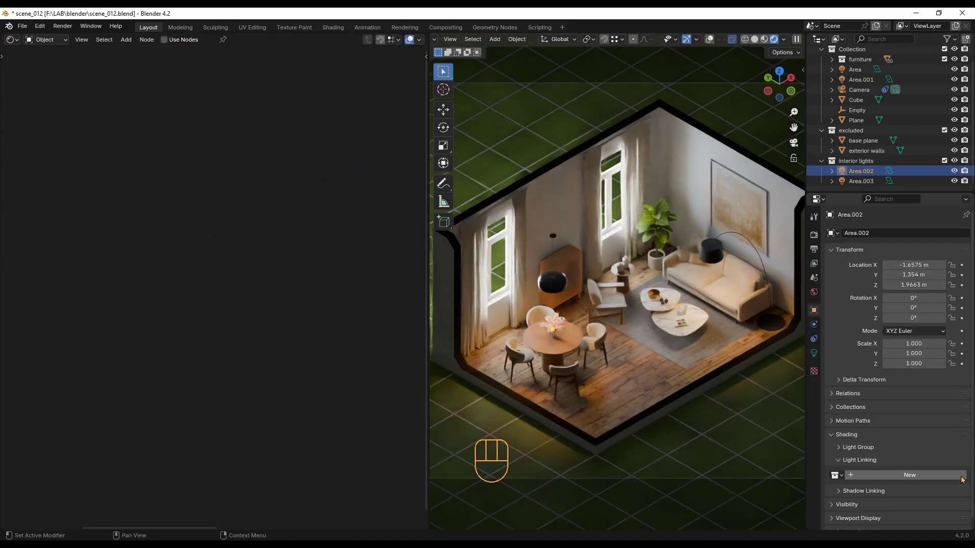
click(856, 160)
click(814, 371)
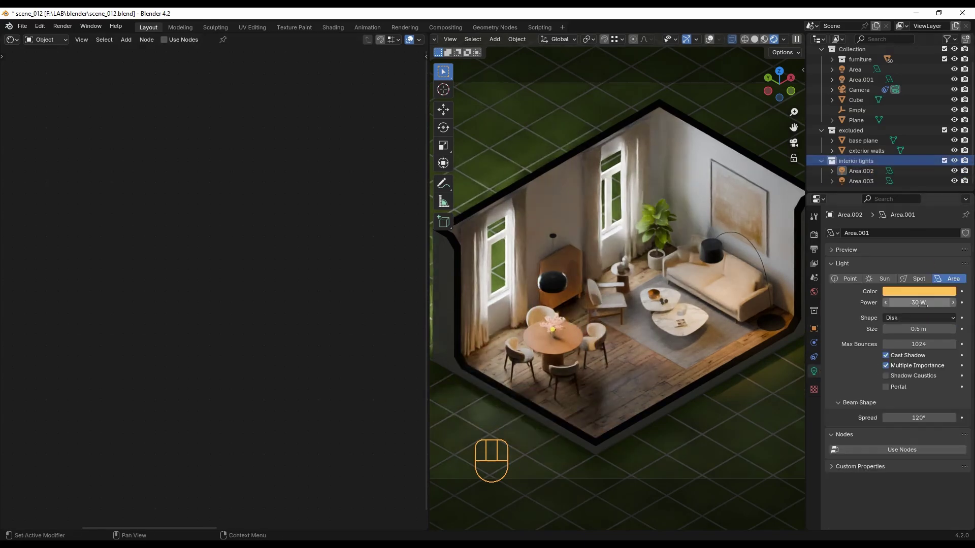
Check the light linking collection of Area.002 and change the empty Shader Editor area to a 3D viewport showing the room.
click(814, 329)
scroll(864, 428, down, 5)
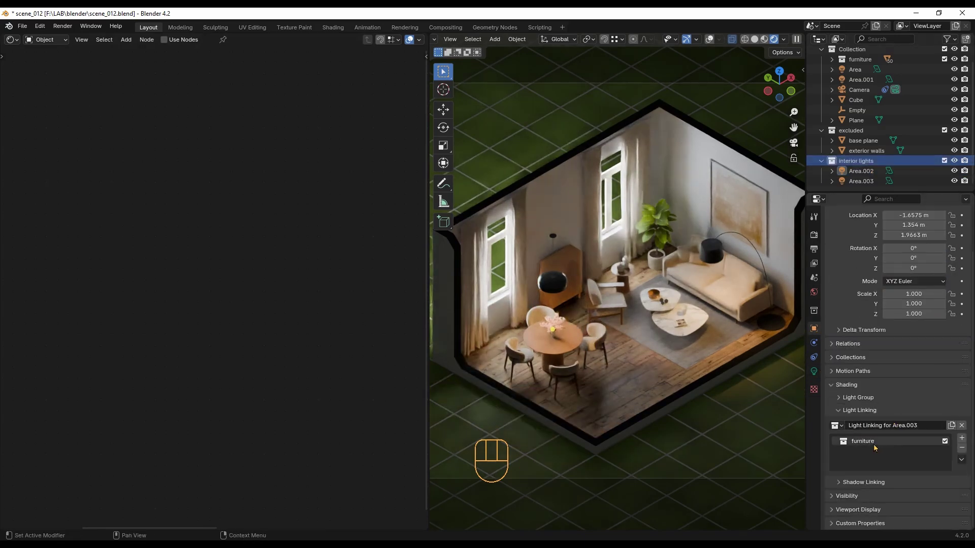
click(11, 39)
click(30, 68)
middle_drag(129, 445, 157, 377)
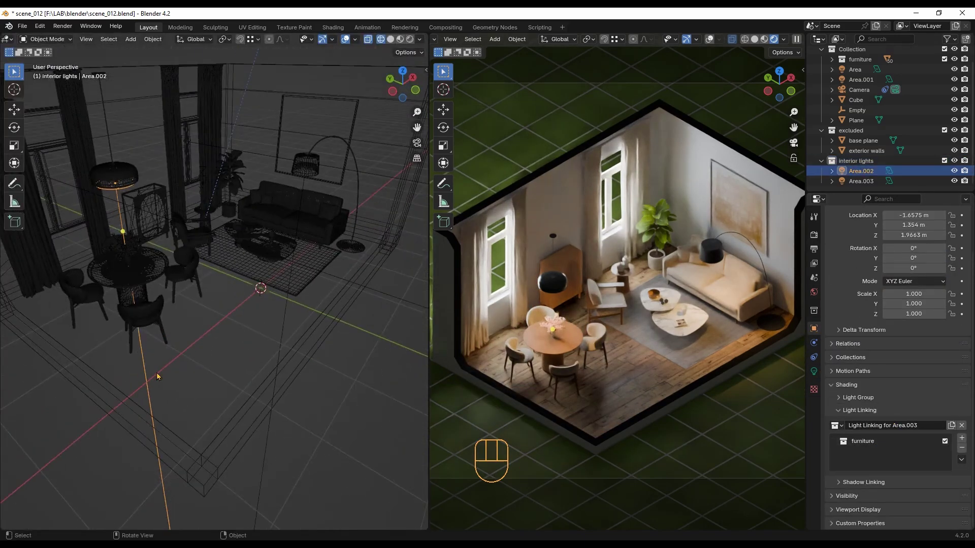
Create a light linking collection for the Area.003 light above the sofa area and add the furniture collection to it.
click(285, 316)
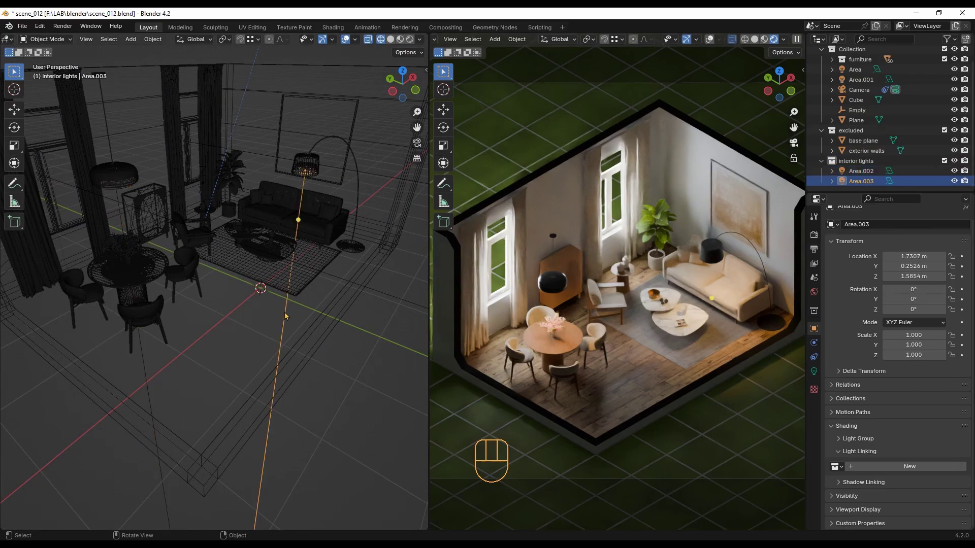
click(890, 467)
drag(861, 60, 897, 503)
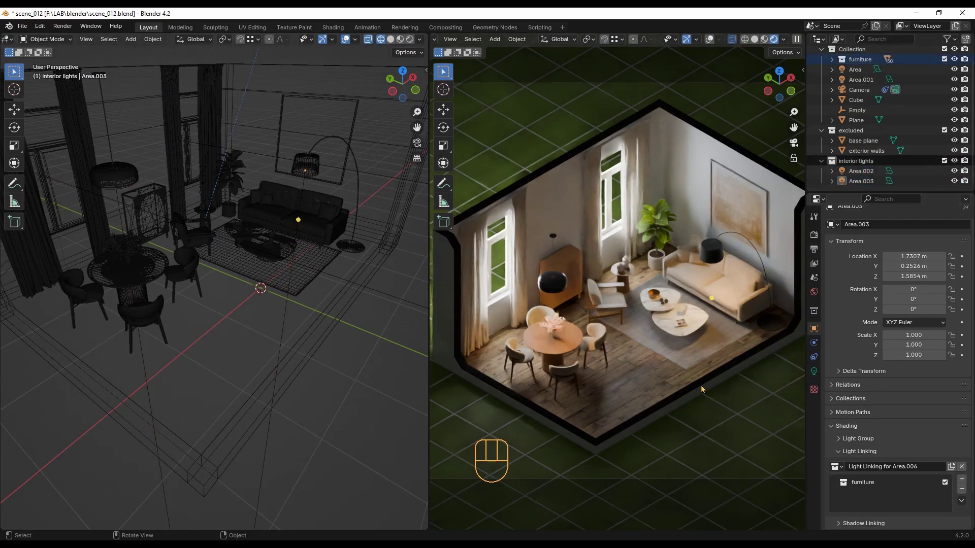
Enlarge the rendered viewport and set the final render's noise threshold to 0.005 and max samples to 256.
middle_drag(577, 408, 605, 326)
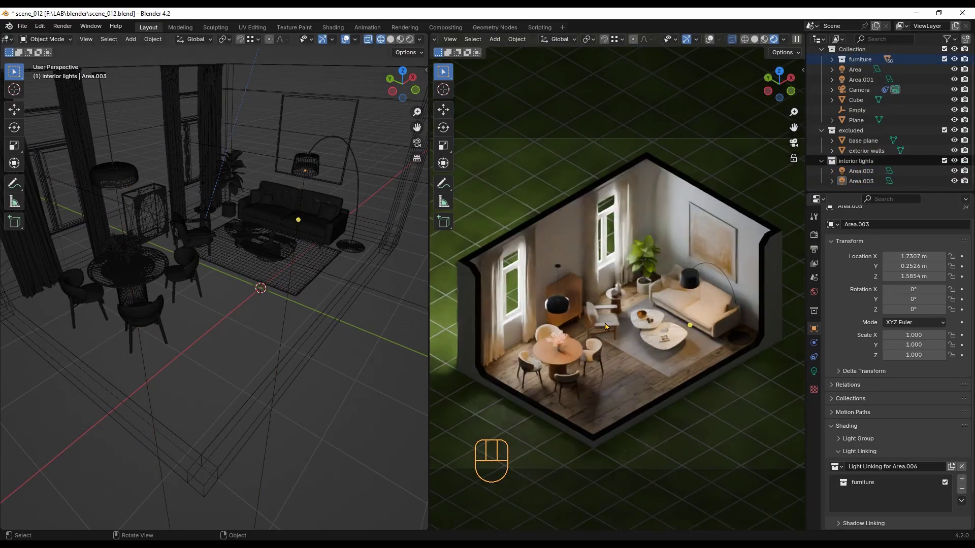
drag(429, 325, 298, 325)
click(814, 235)
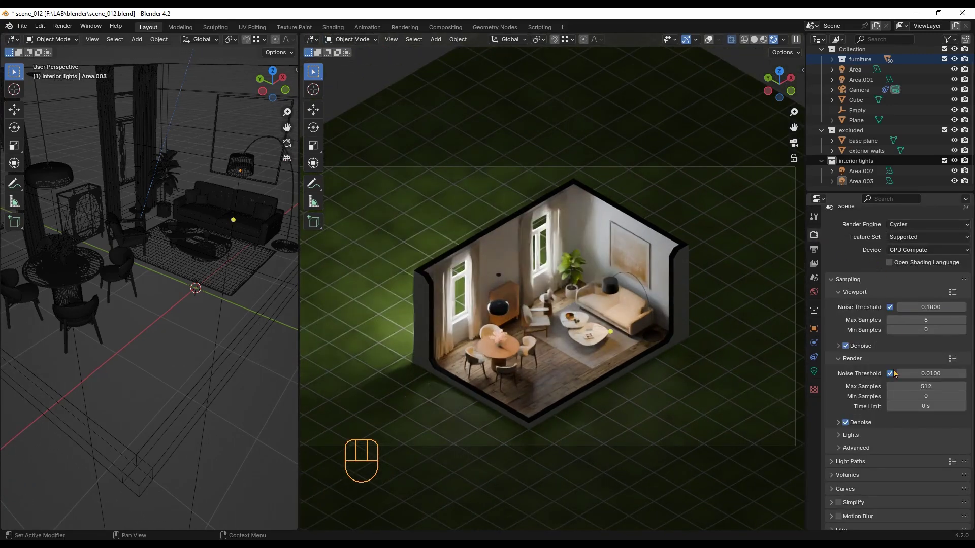
click(946, 374)
text(.005)
key(Return)
click(945, 386)
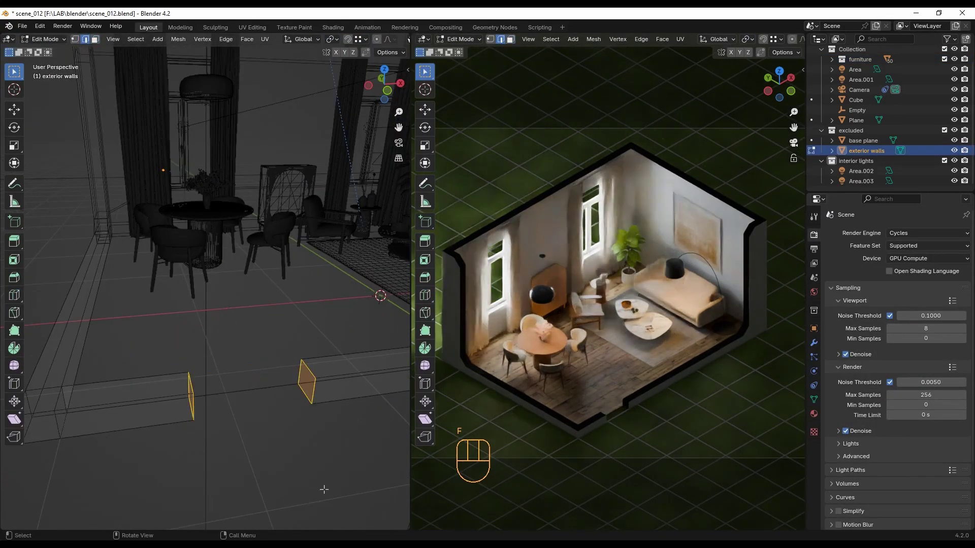
Isolate the exterior walls and reposition the wall-end vertices beside the opening cut into the low front wall.
key(KP_Divide)
key(g)
click(106, 357)
key(g)
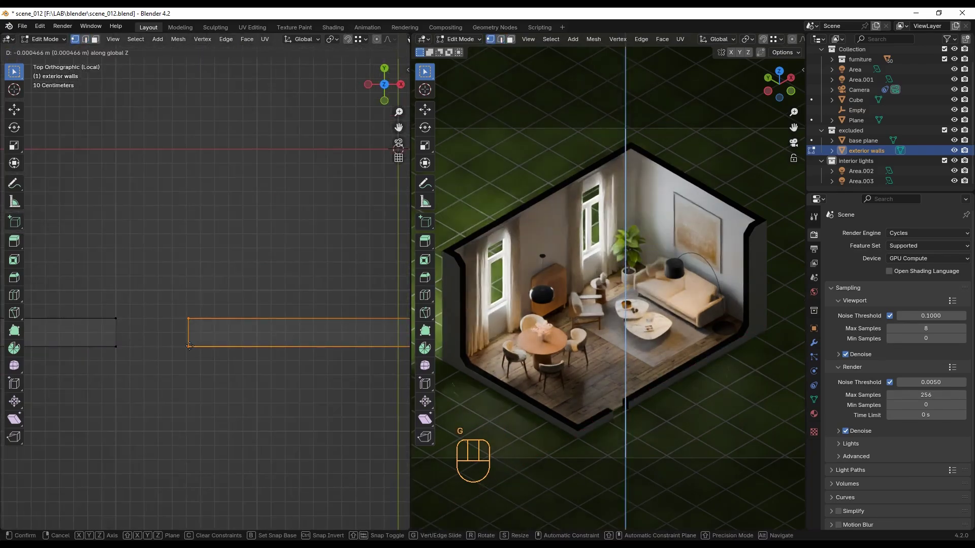
click(229, 346)
Return the exterior walls to Object Mode and render the scene as a still image.
click(45, 39)
click(48, 50)
middle_drag(167, 437, 218, 386)
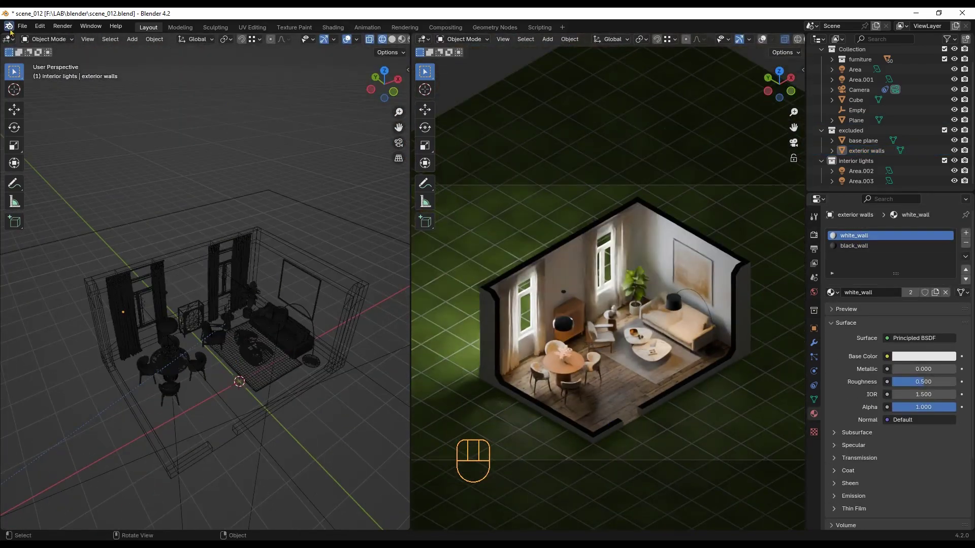
key(F12)
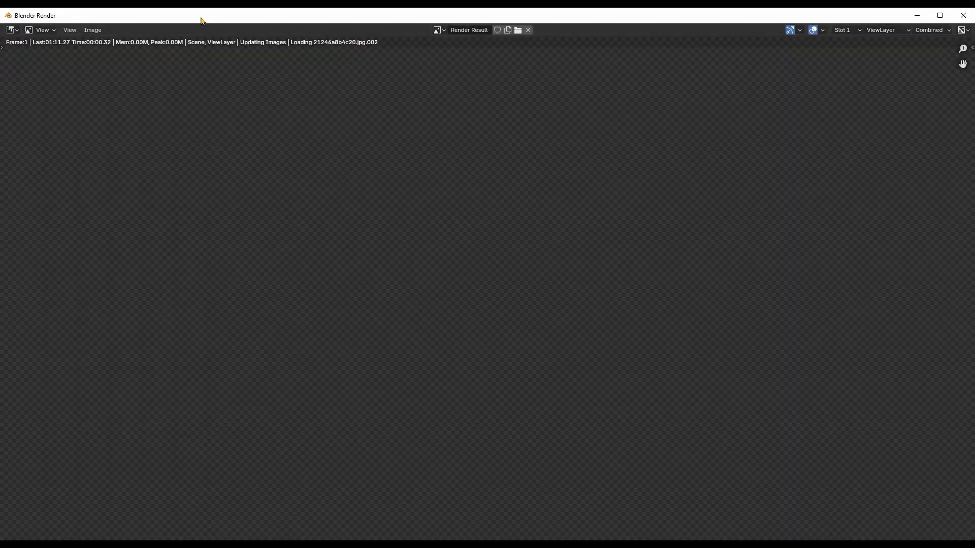